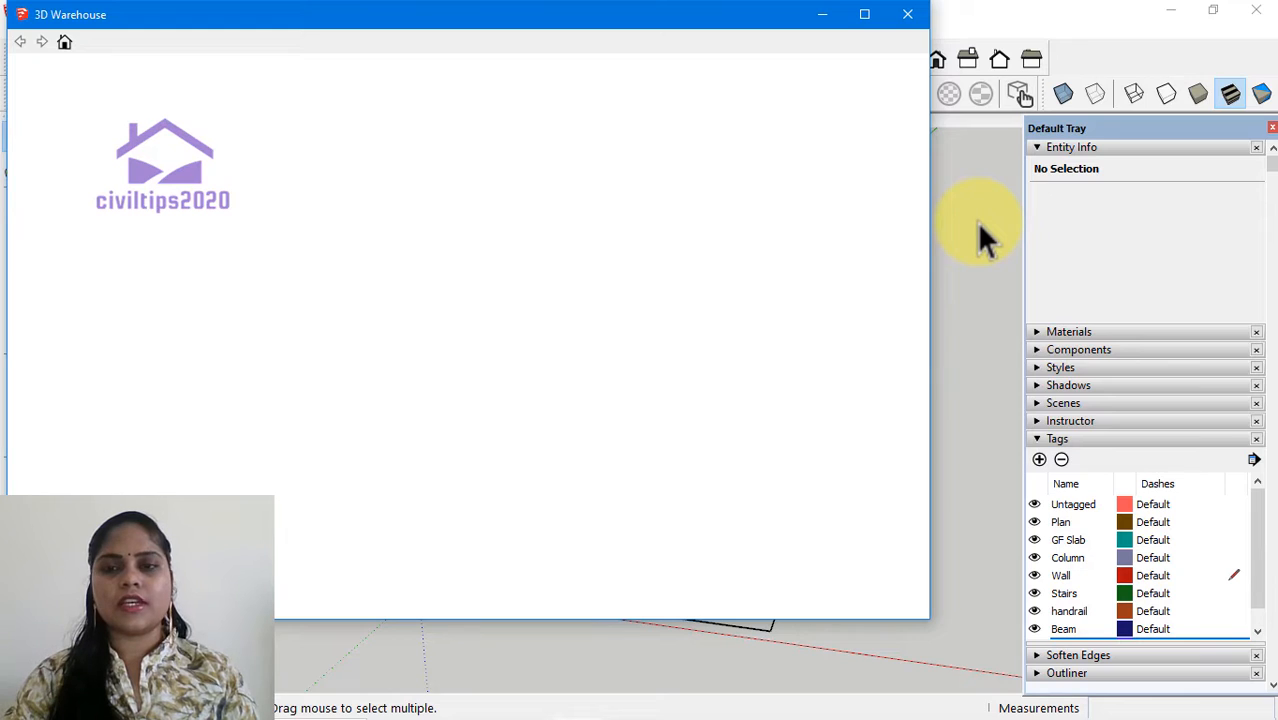
Step: Minimize the 3D Warehouse window and check the account options for the sign-in state
click(821, 14)
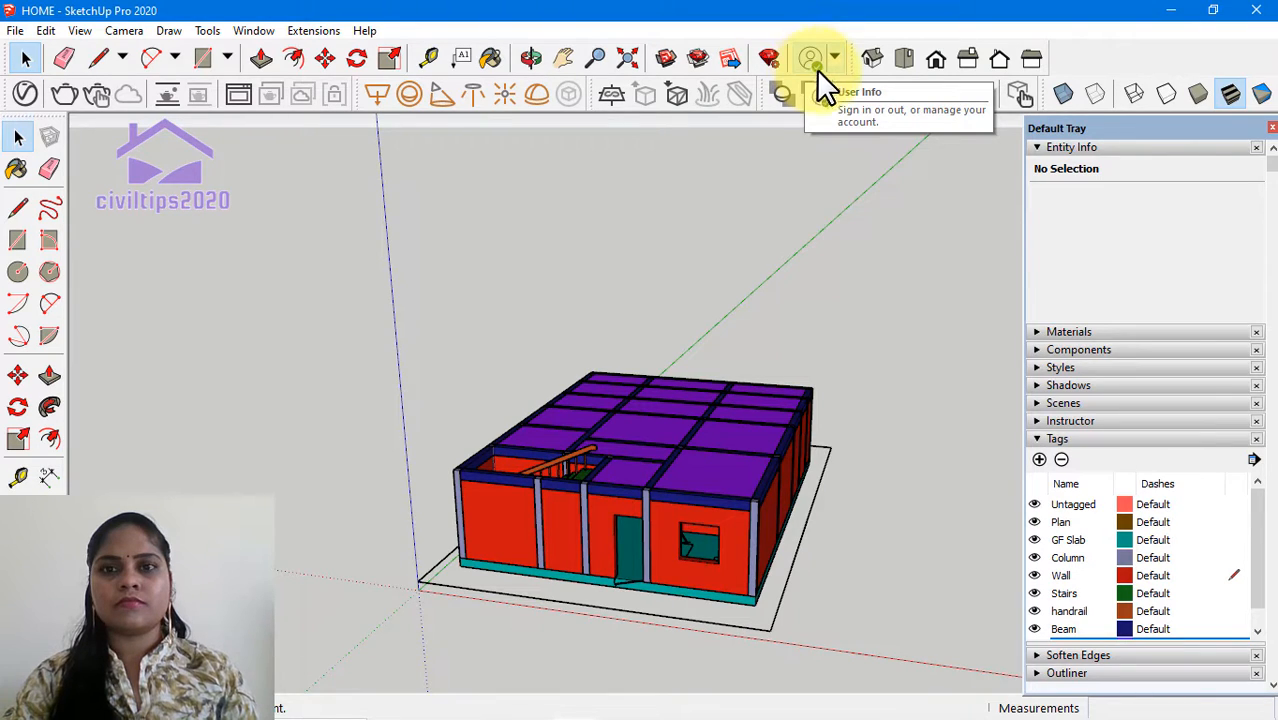
click(835, 60)
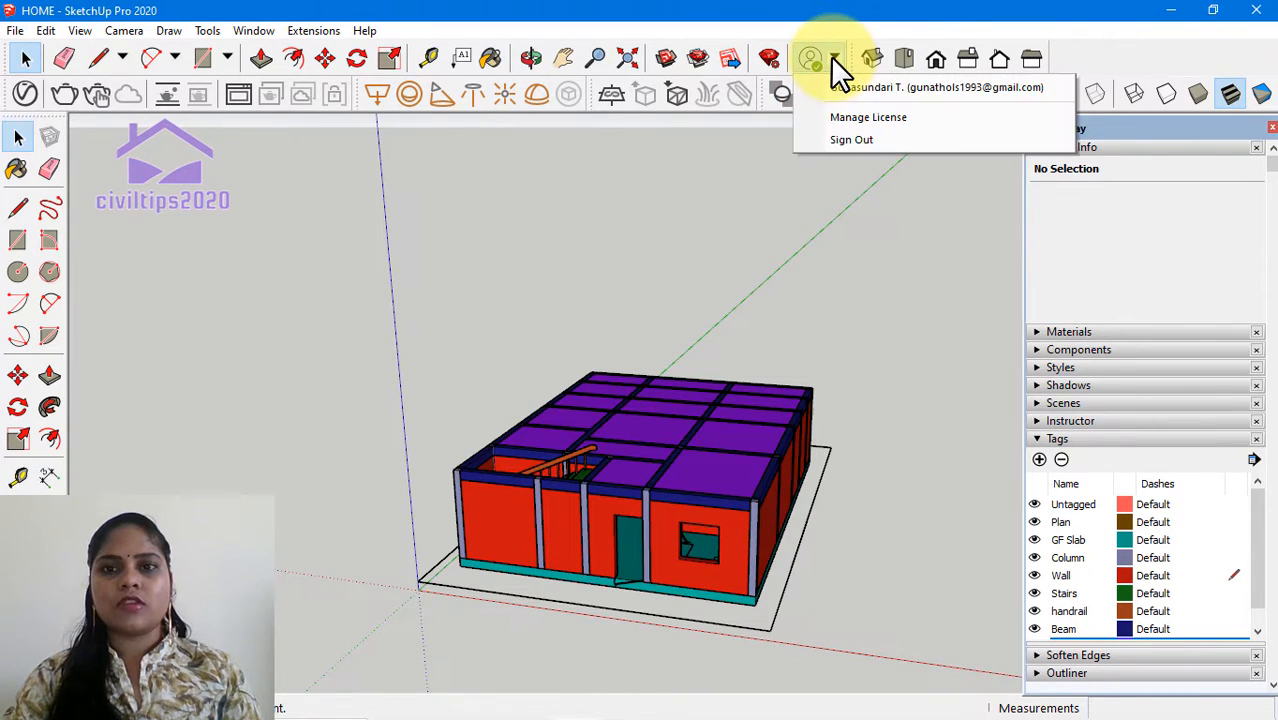
click(941, 225)
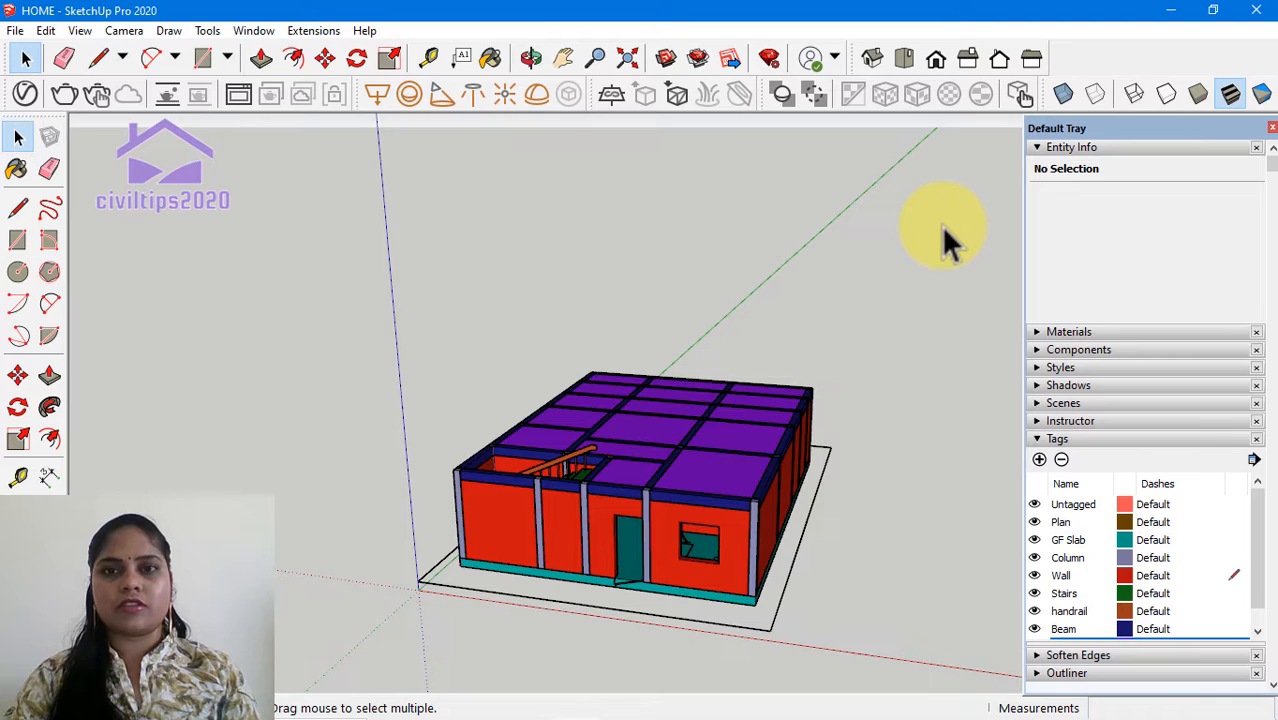
Step: Open 3D Warehouse and search all categories for "door"
mouse_move(590, 705)
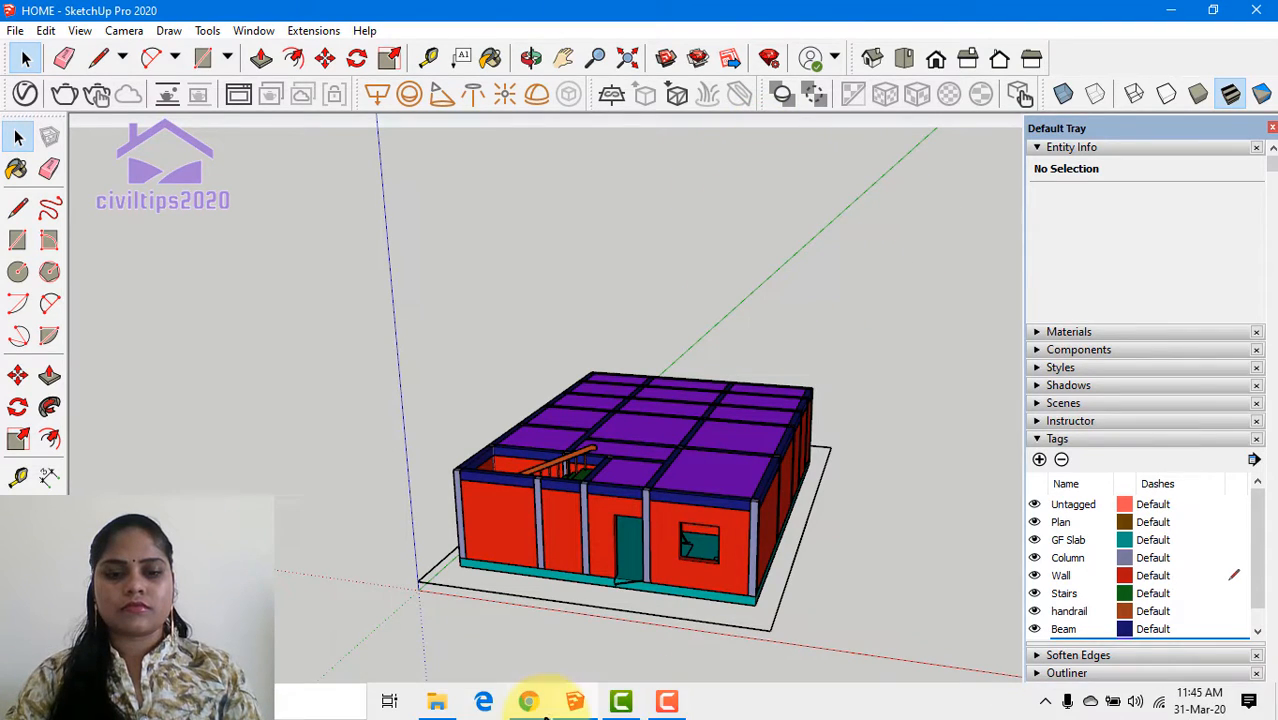
click(665, 56)
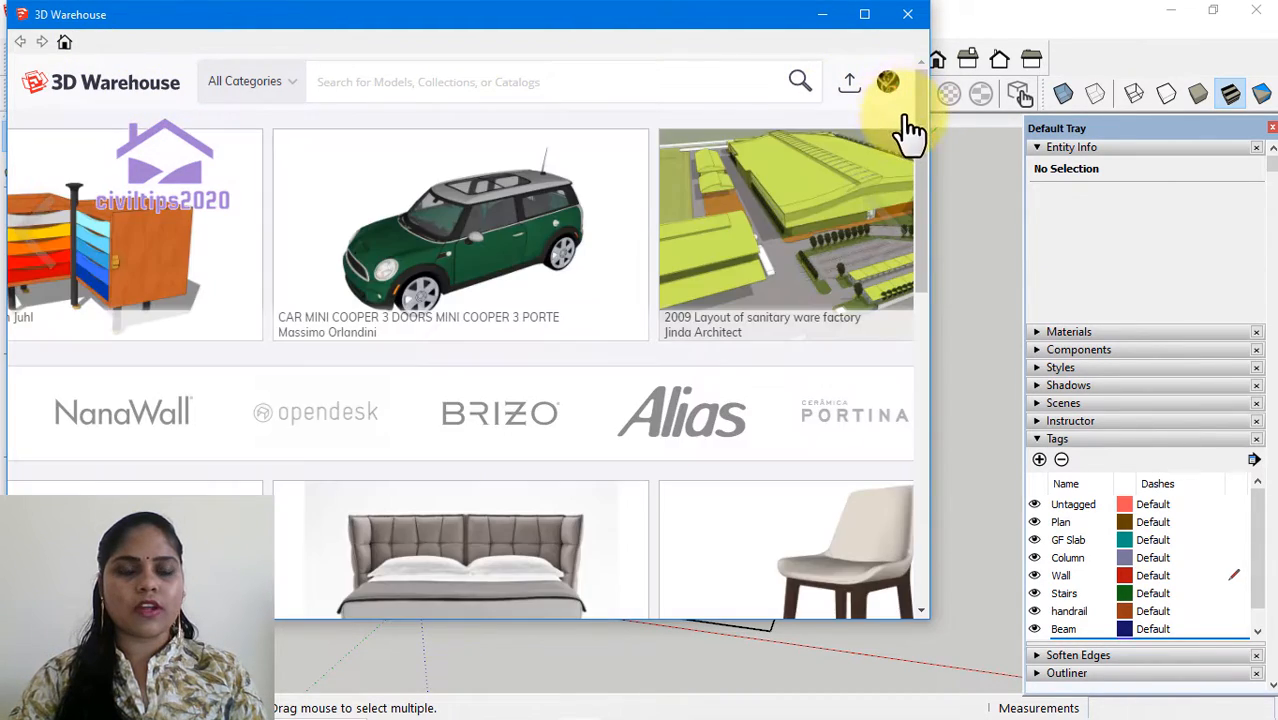
click(889, 84)
click(400, 84)
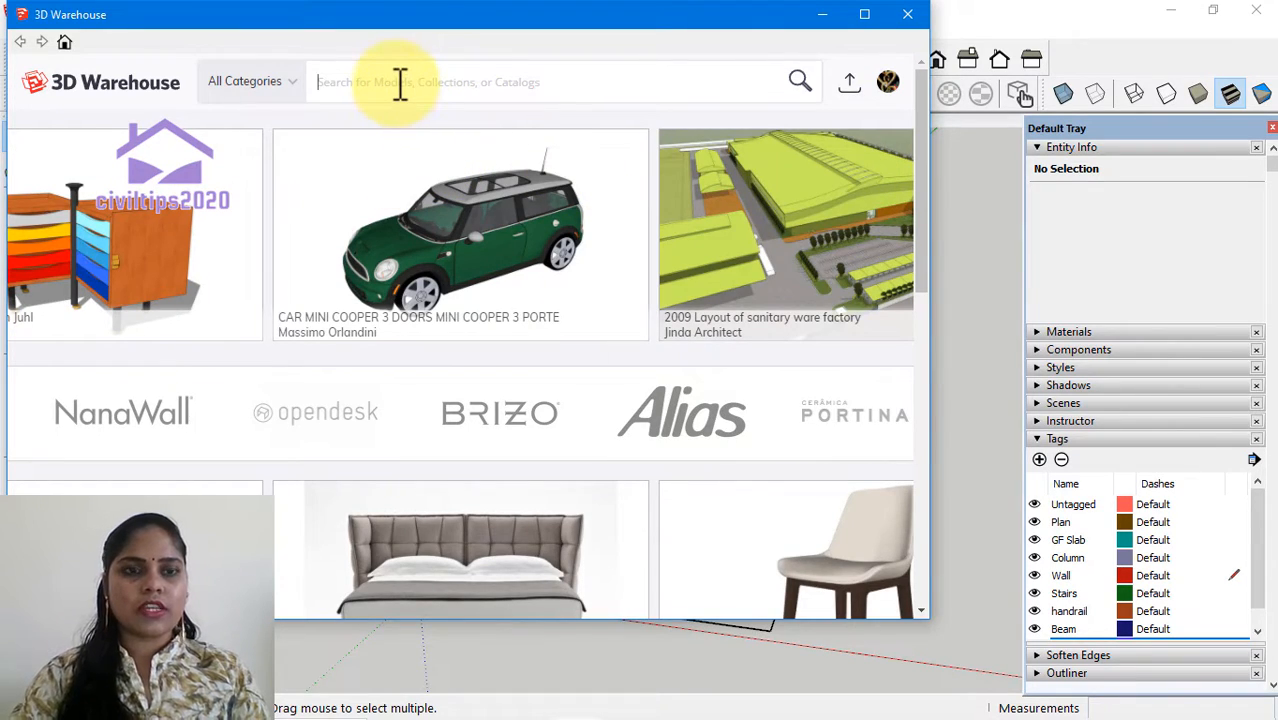
text(doo)
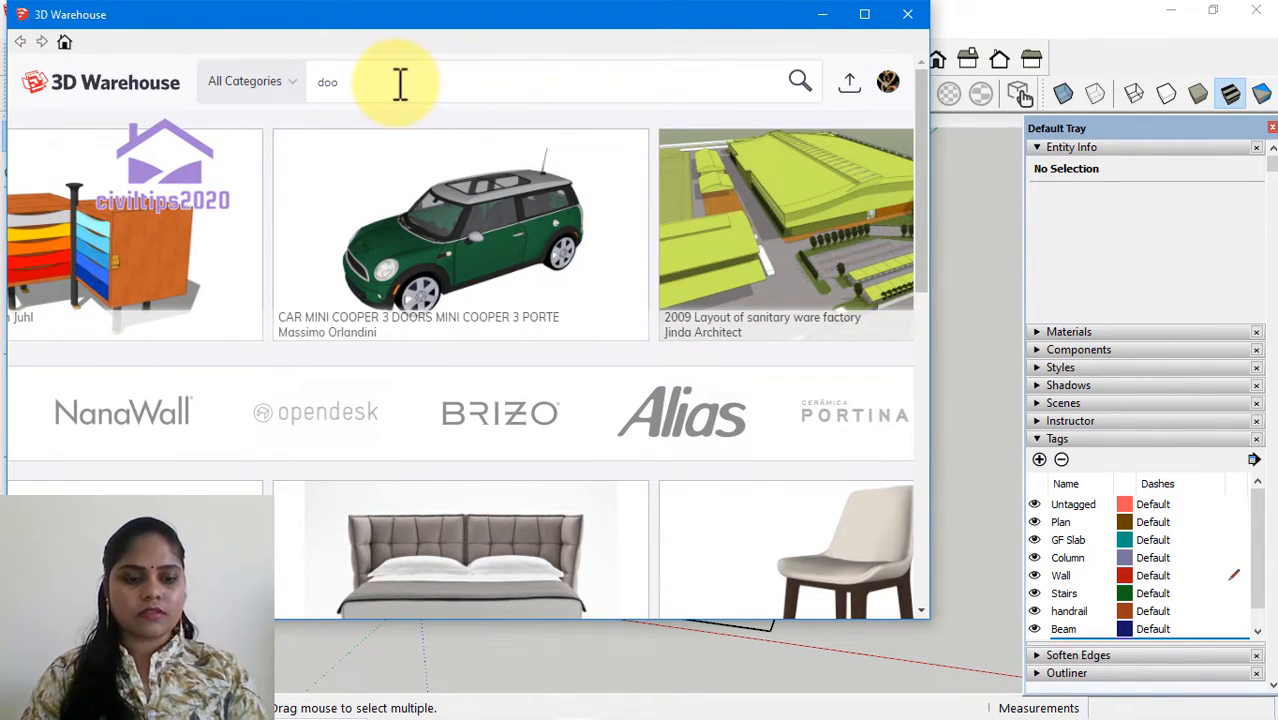
text(r)
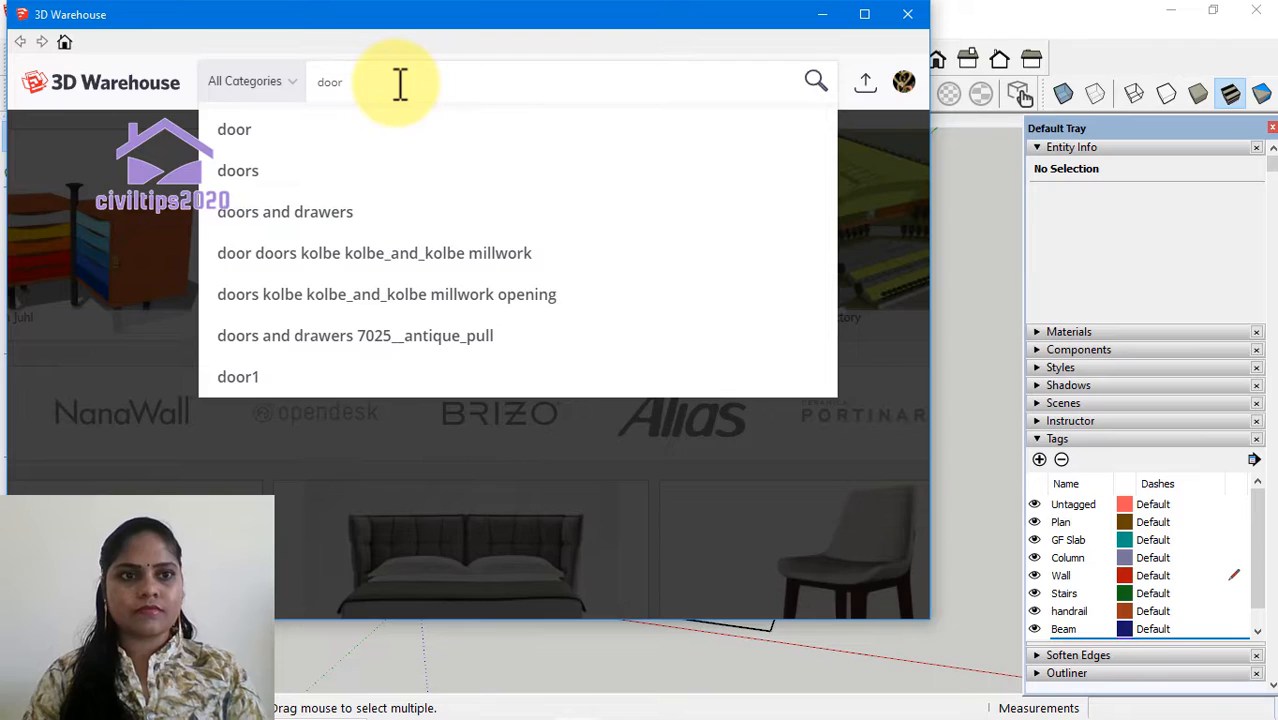
key(Return)
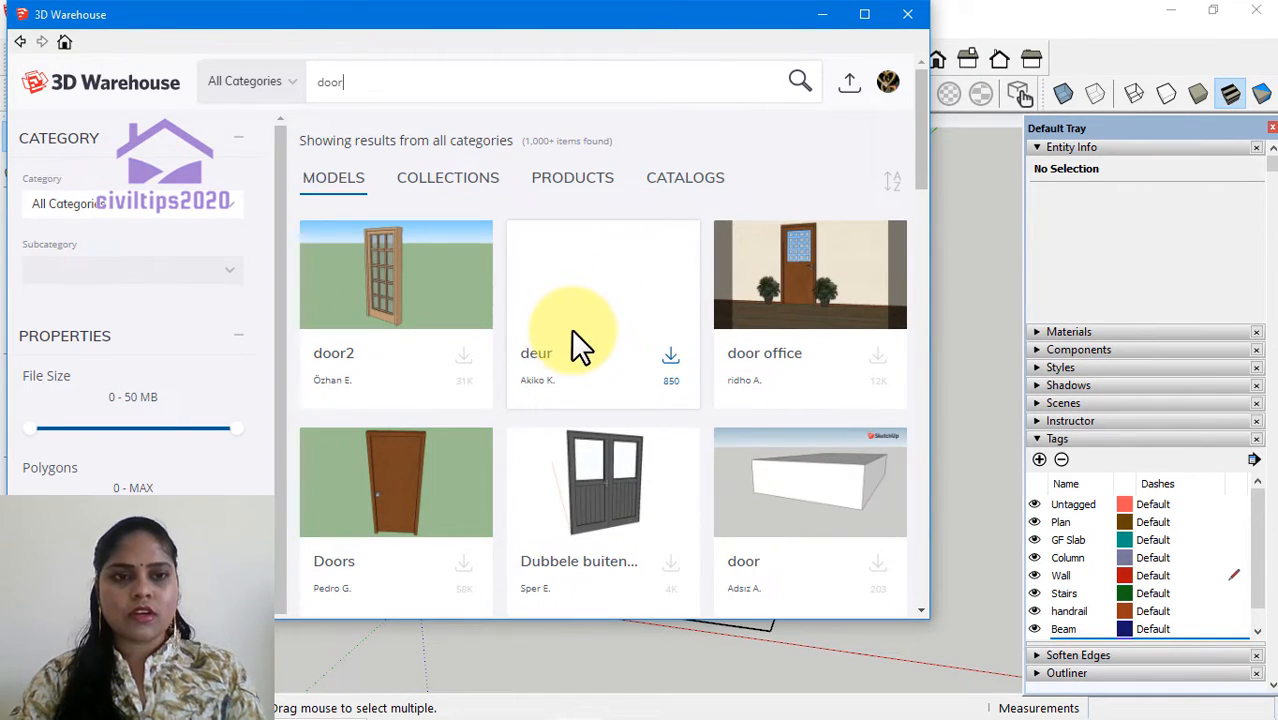
Step: Browse the door search results and preview the details of the "Doors" model showing a row of differently finished doors
scroll(583, 352, down, 5)
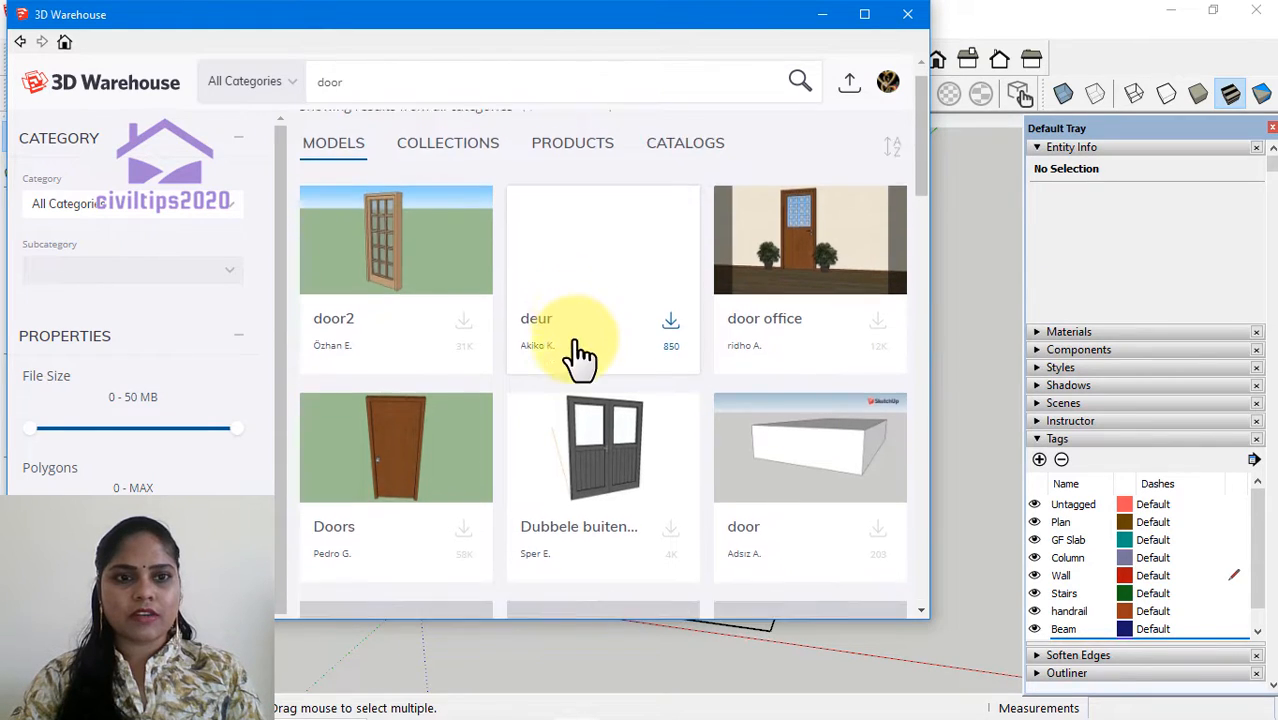
scroll(590, 368, down, 5)
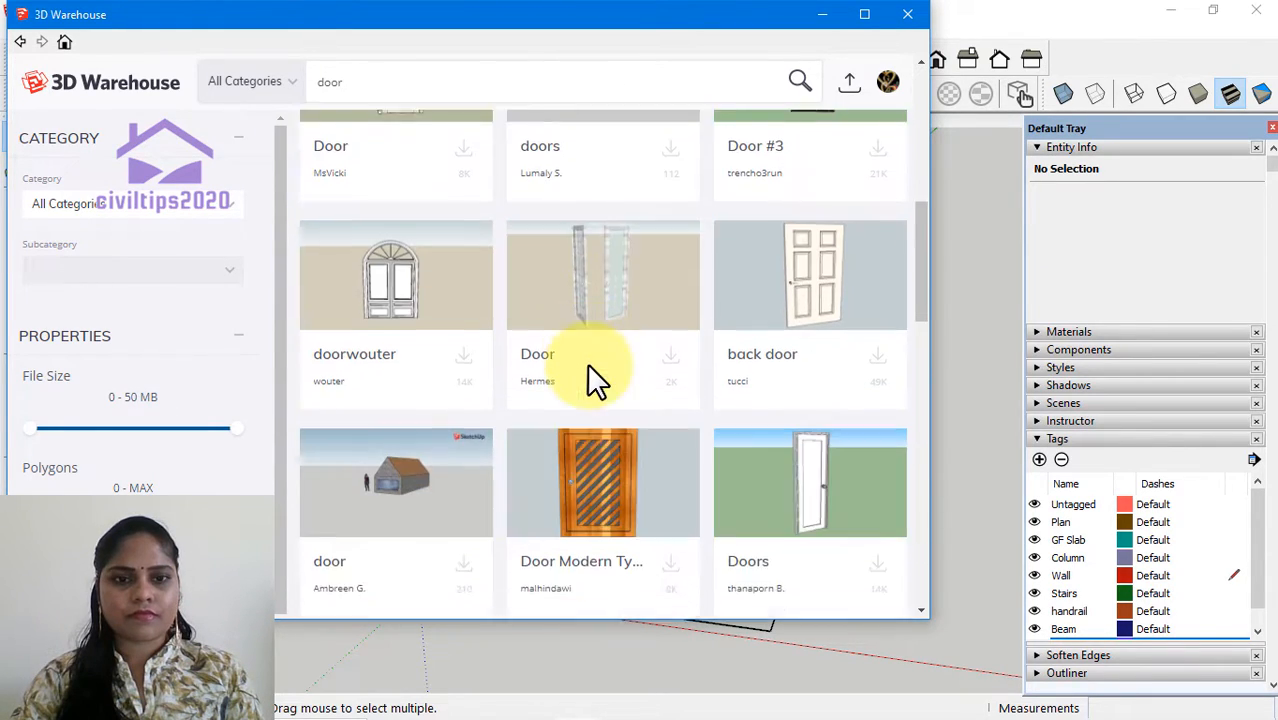
scroll(605, 468, down, 3)
scroll(619, 465, up, 3)
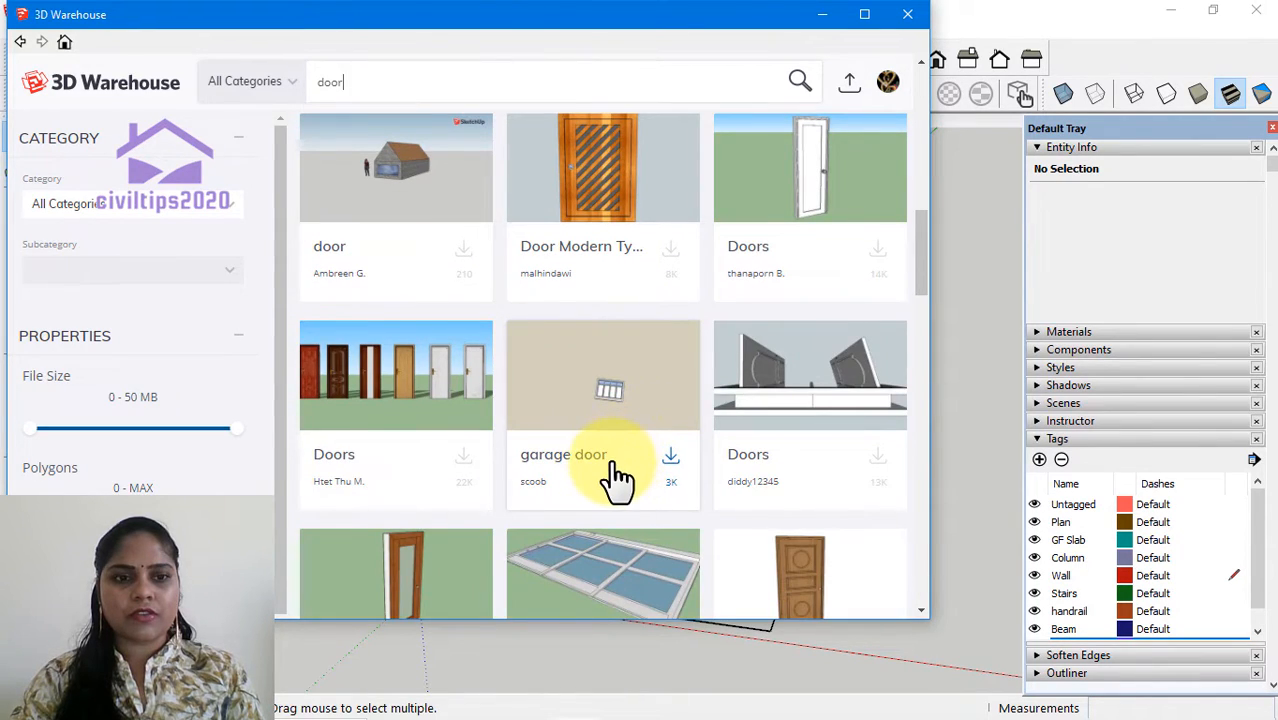
scroll(608, 478, down, 1)
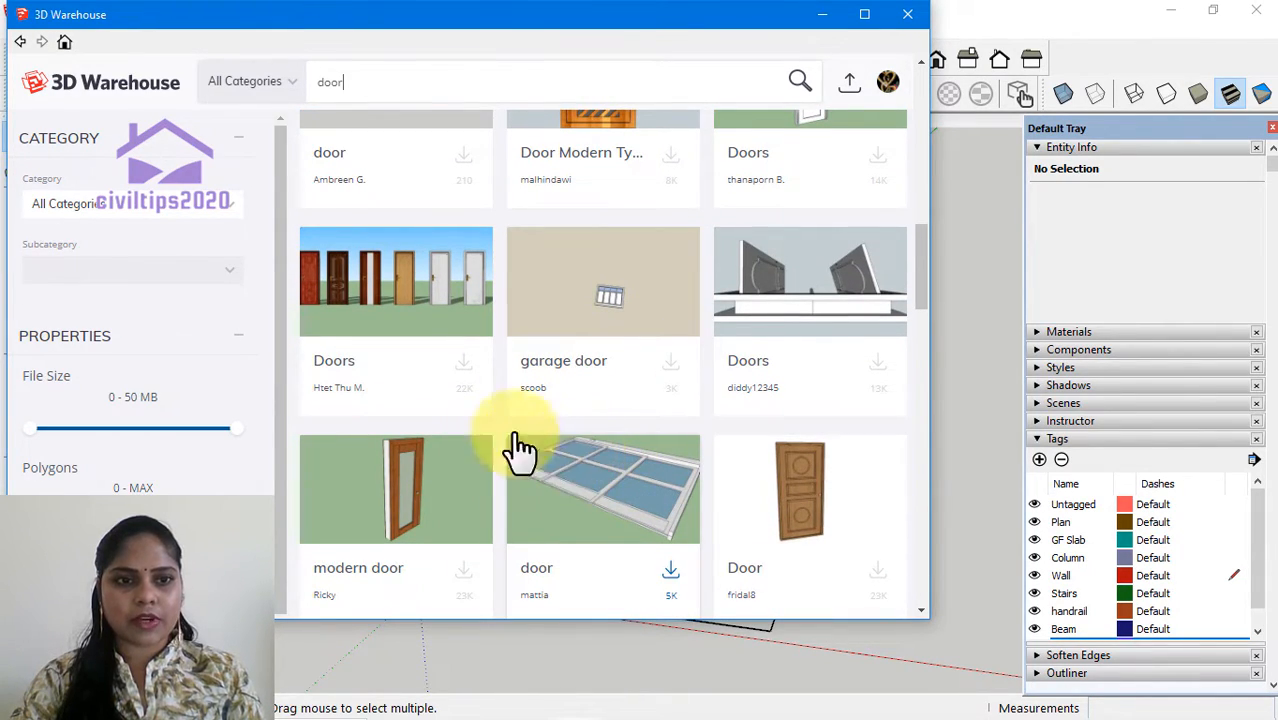
scroll(530, 410, down, 1)
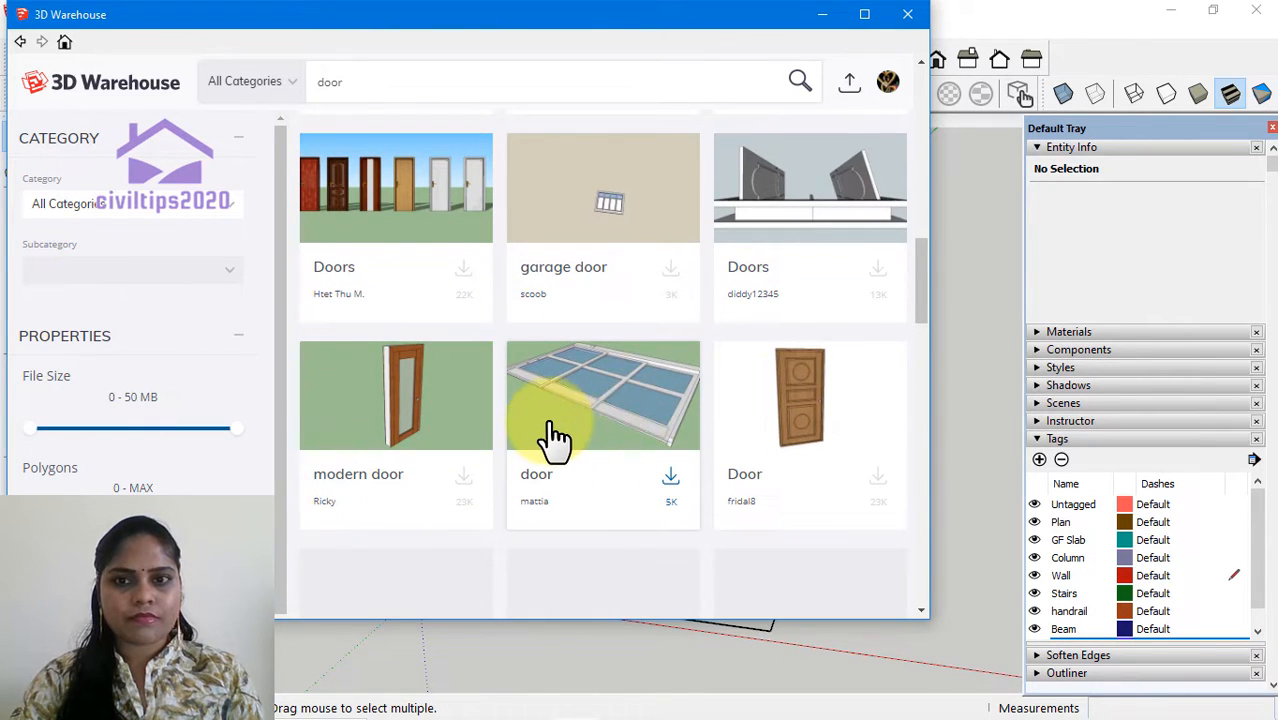
scroll(600, 432, down, 2)
scroll(616, 434, up, 3)
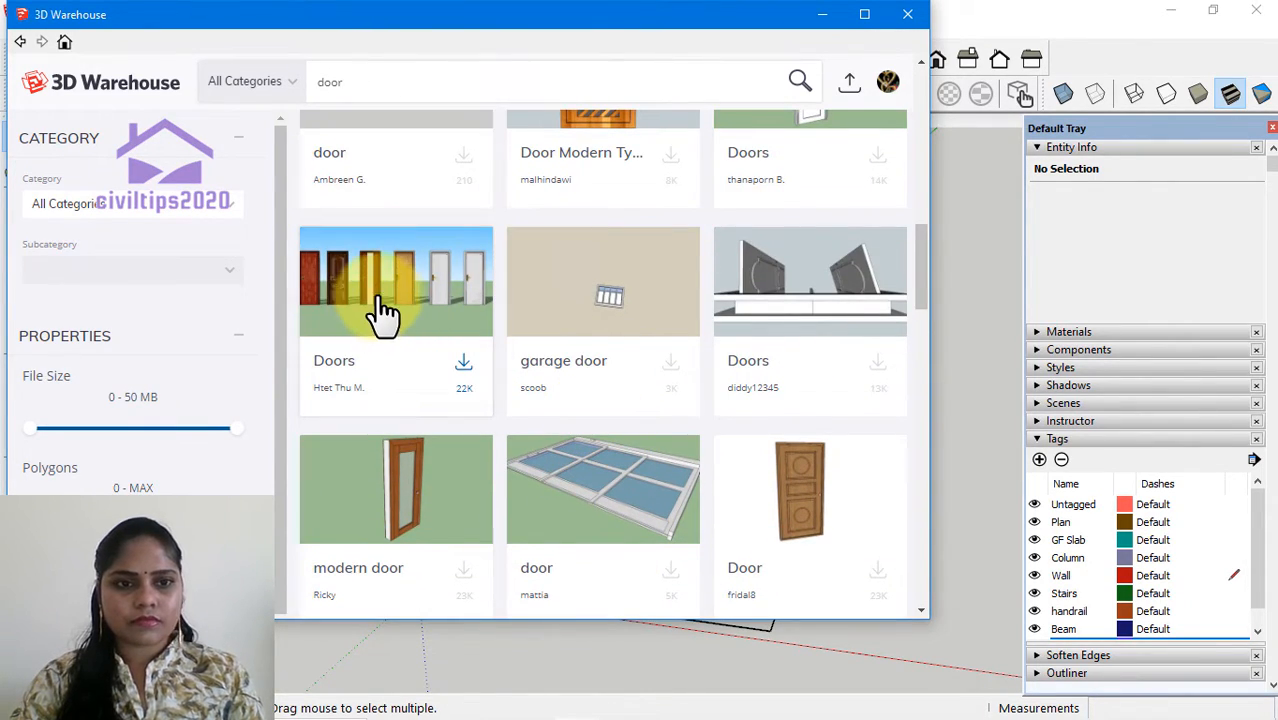
scroll(385, 310, up, 1)
click(385, 378)
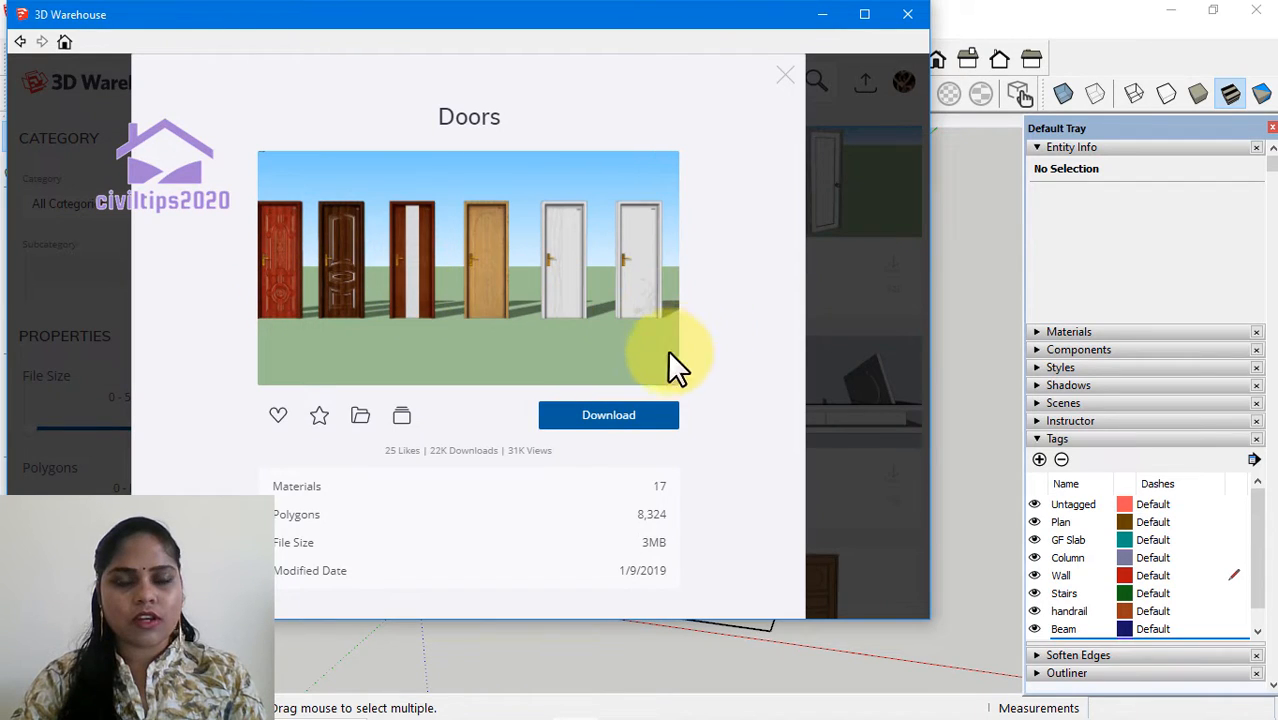
click(786, 78)
Step: Compare further door models in the search results, then return to the "Doors" model with the row of doors
scroll(600, 370, down, 3)
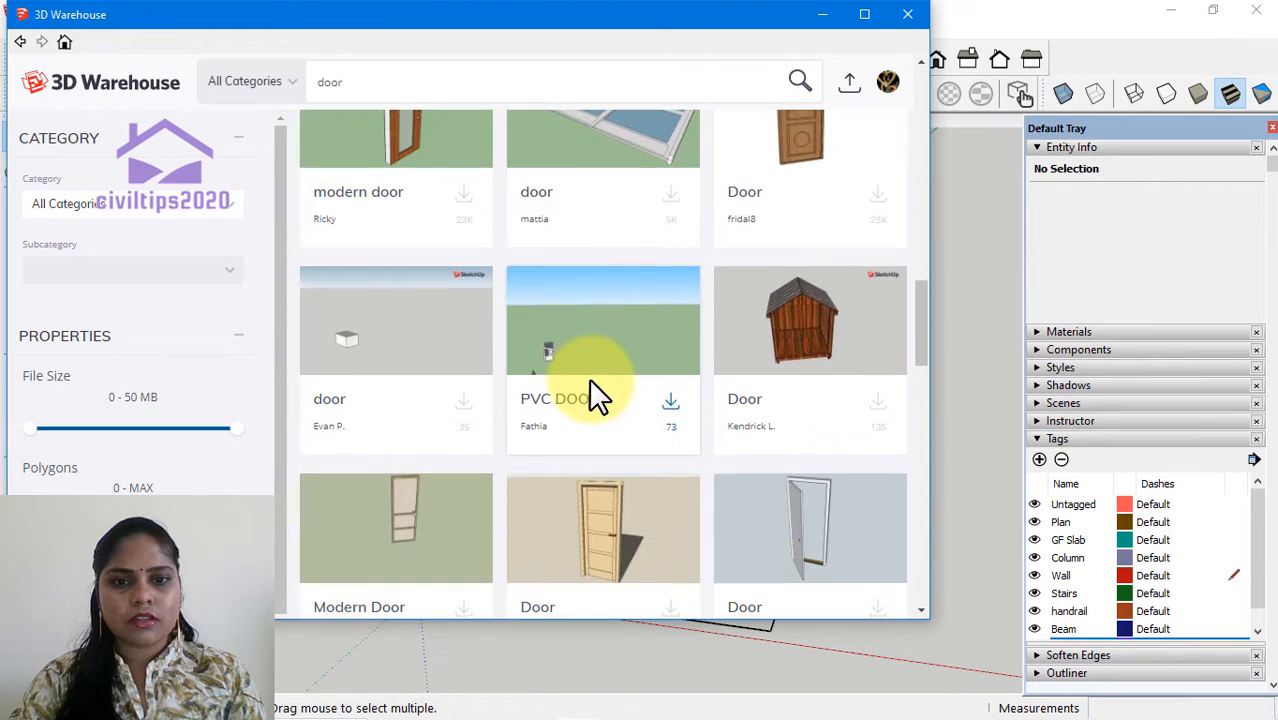
scroll(590, 385, down, 6)
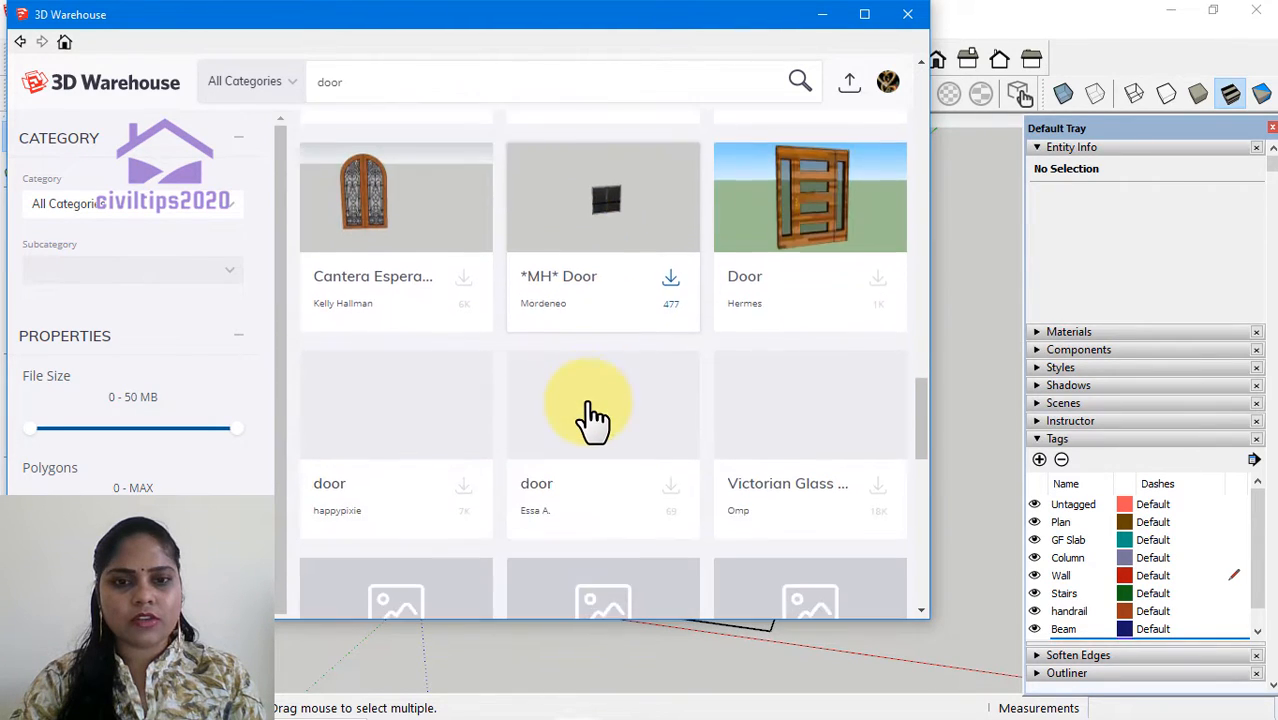
scroll(592, 418, down, 3)
scroll(582, 420, up, 8)
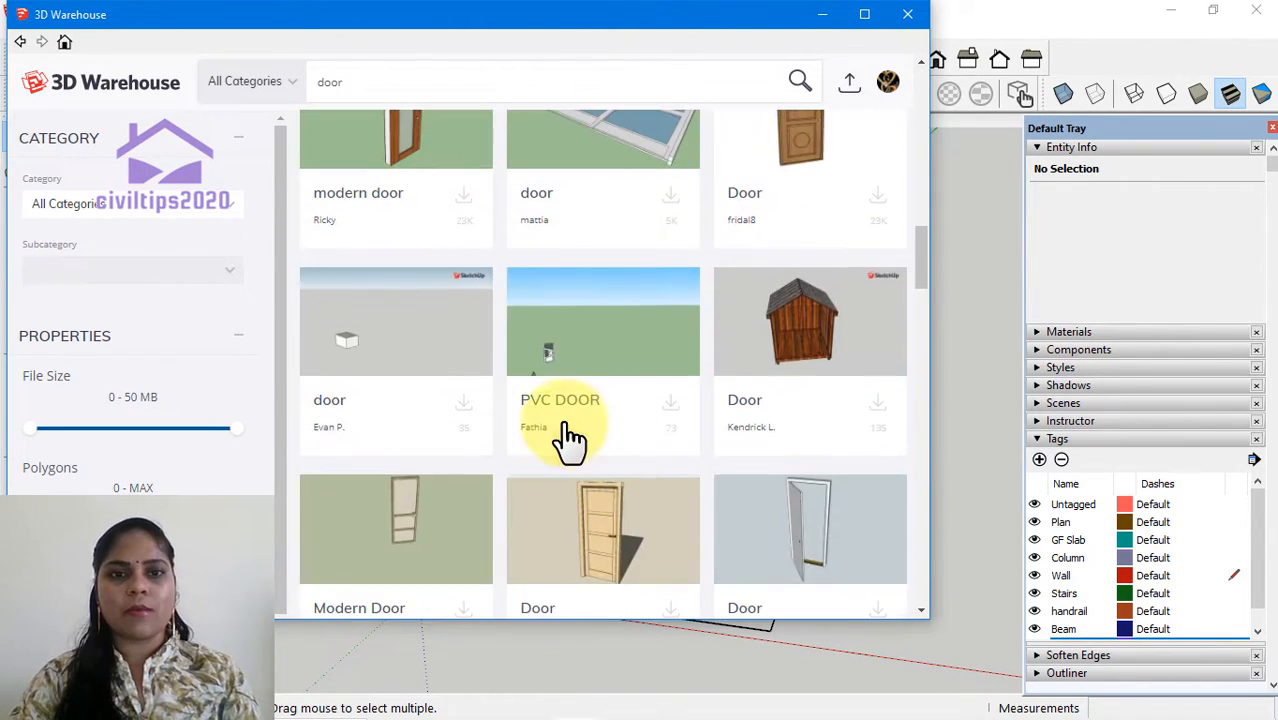
scroll(570, 435, up, 6)
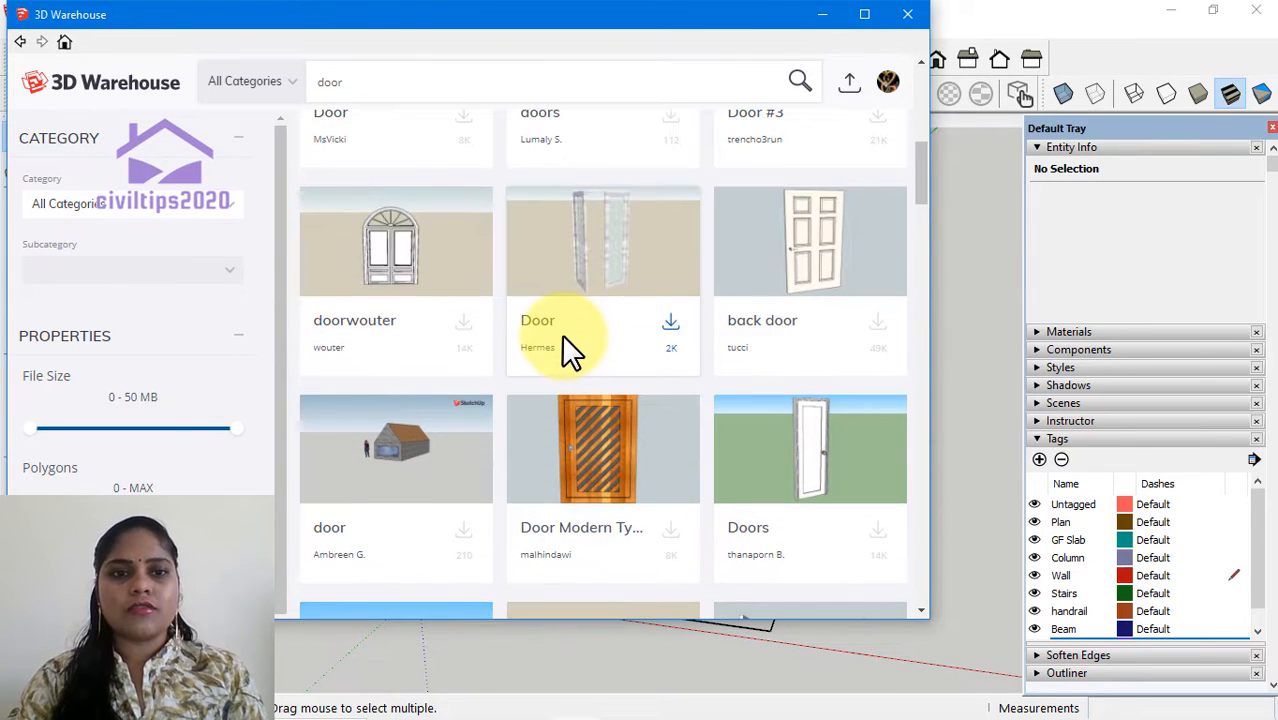
scroll(590, 335, up, 6)
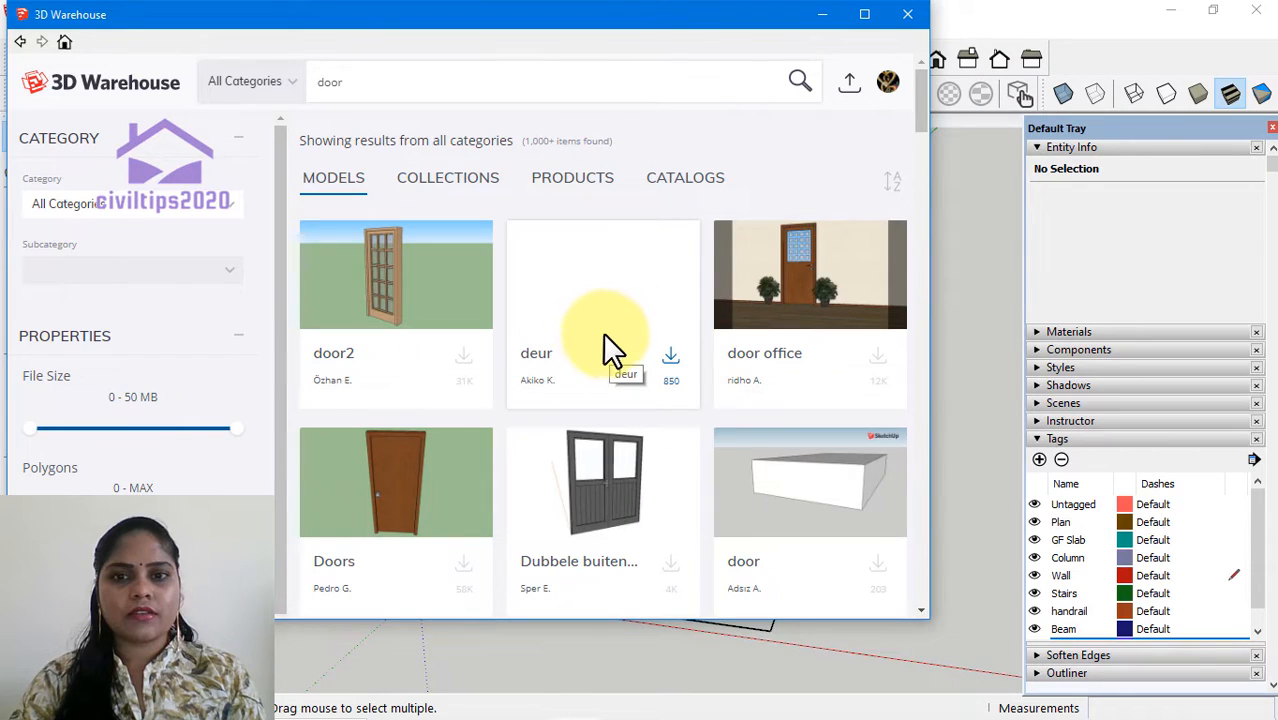
scroll(605, 350, down, 5)
scroll(573, 397, up, 18)
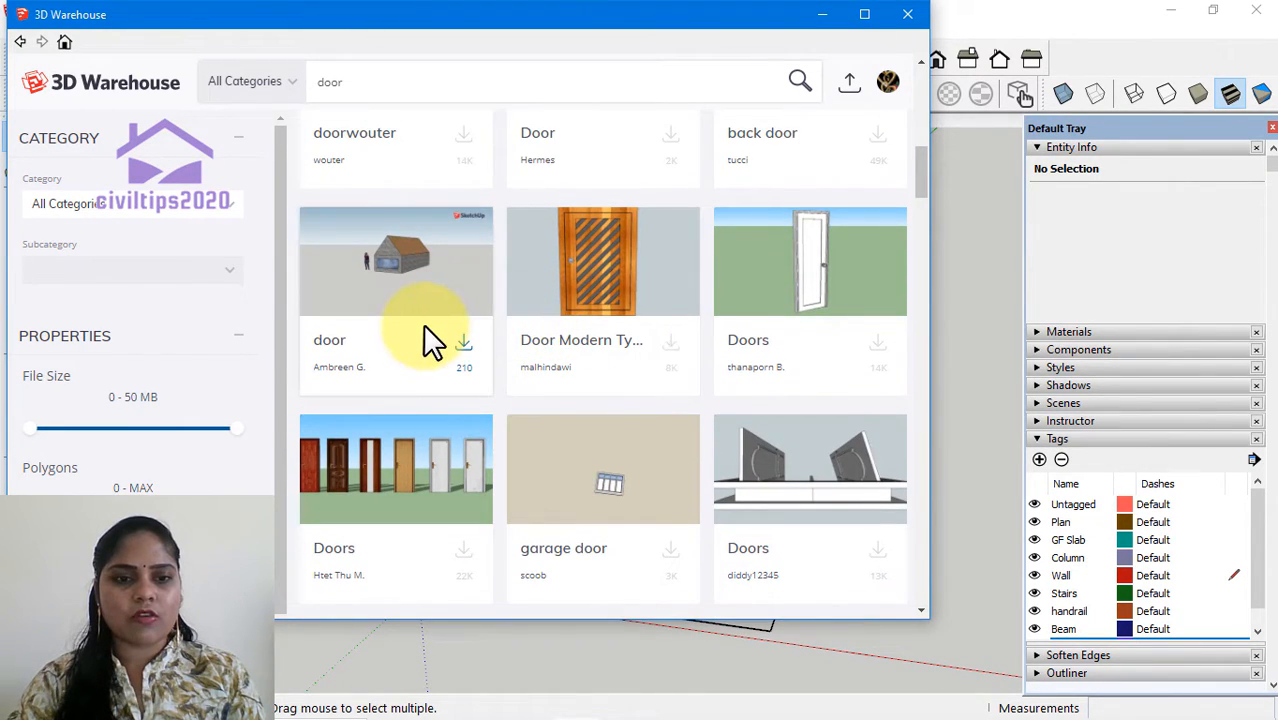
scroll(420, 345, up, 6)
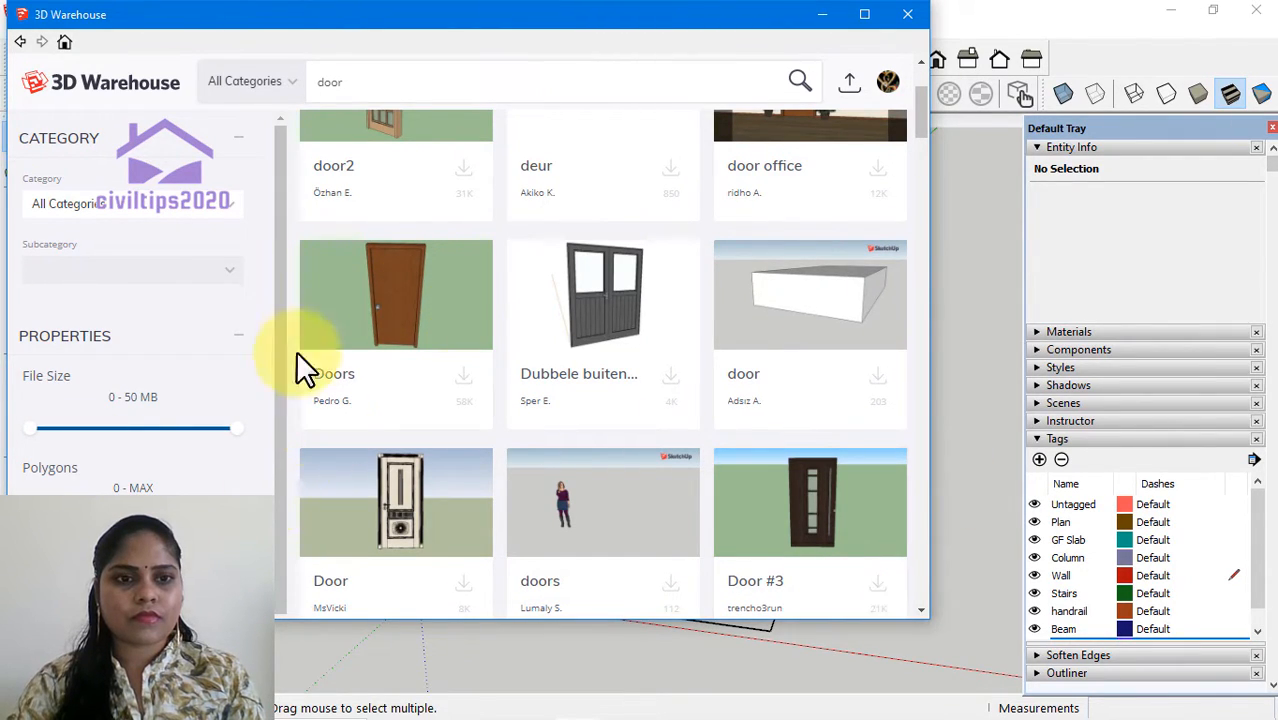
scroll(417, 348, down, 4)
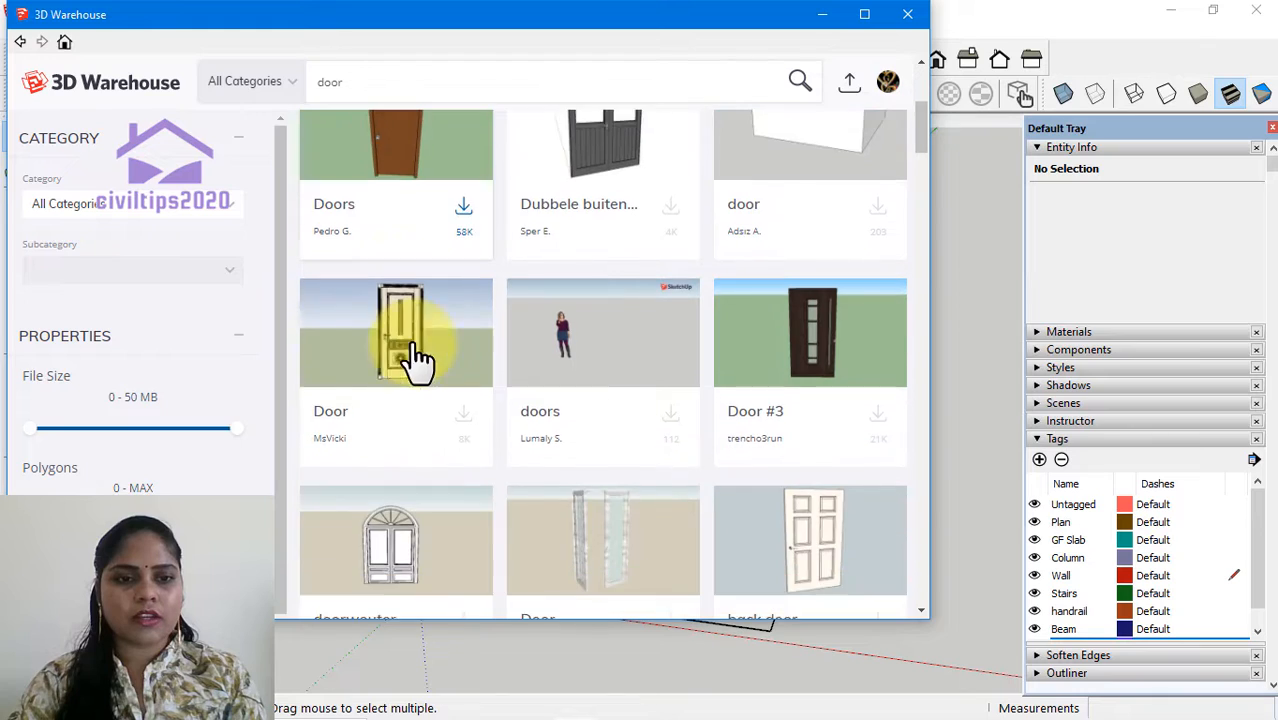
scroll(420, 458, down, 4)
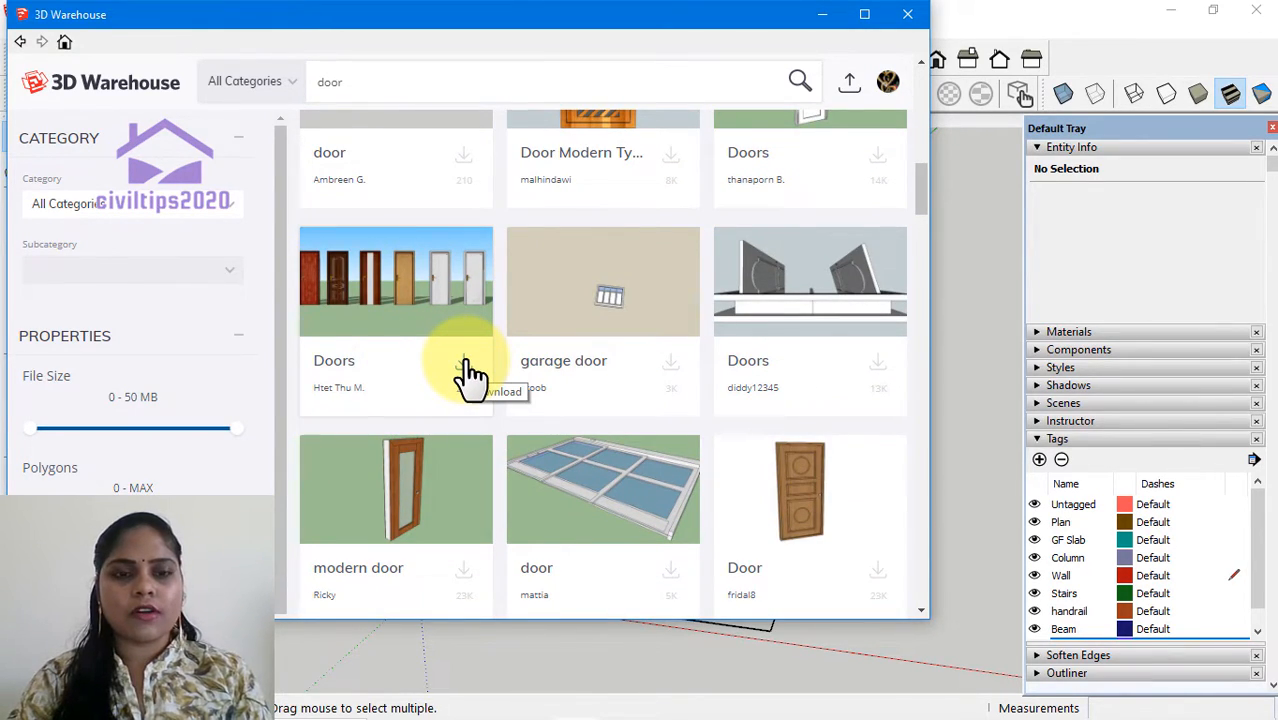
Step: Download the "Doors" row model directly into the open model and place it on the ground beside the house
click(464, 368)
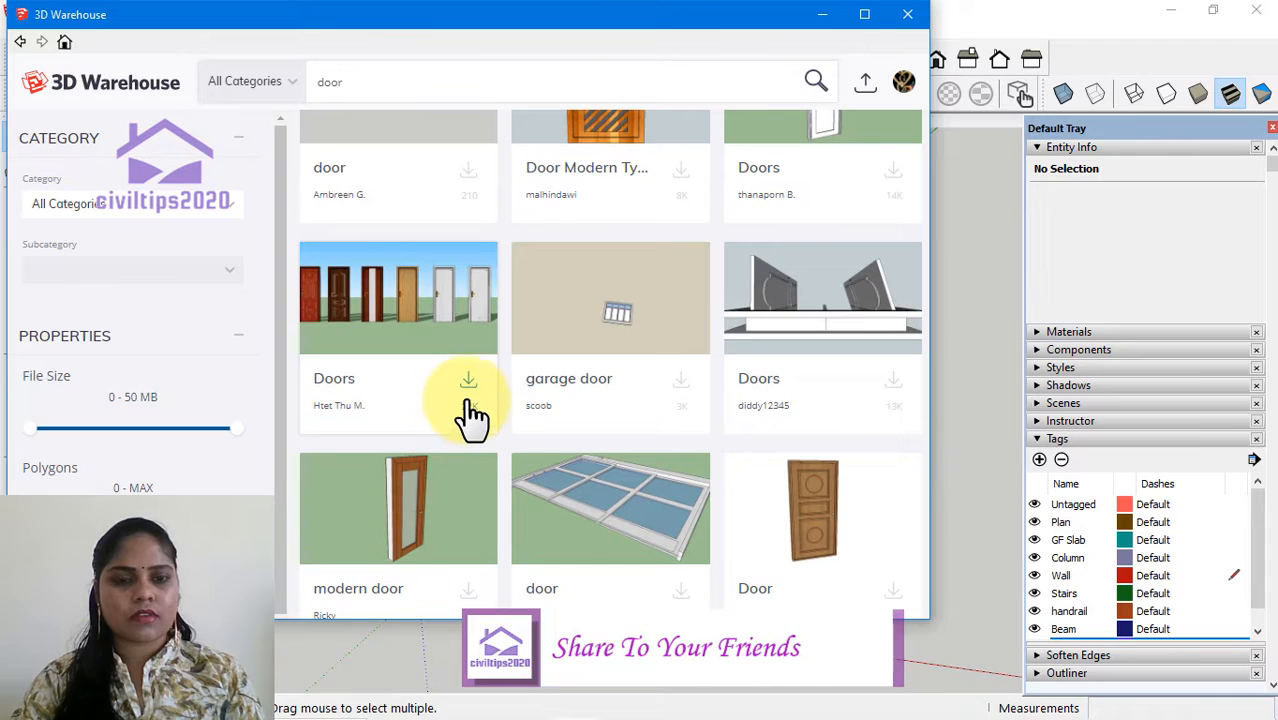
click(469, 385)
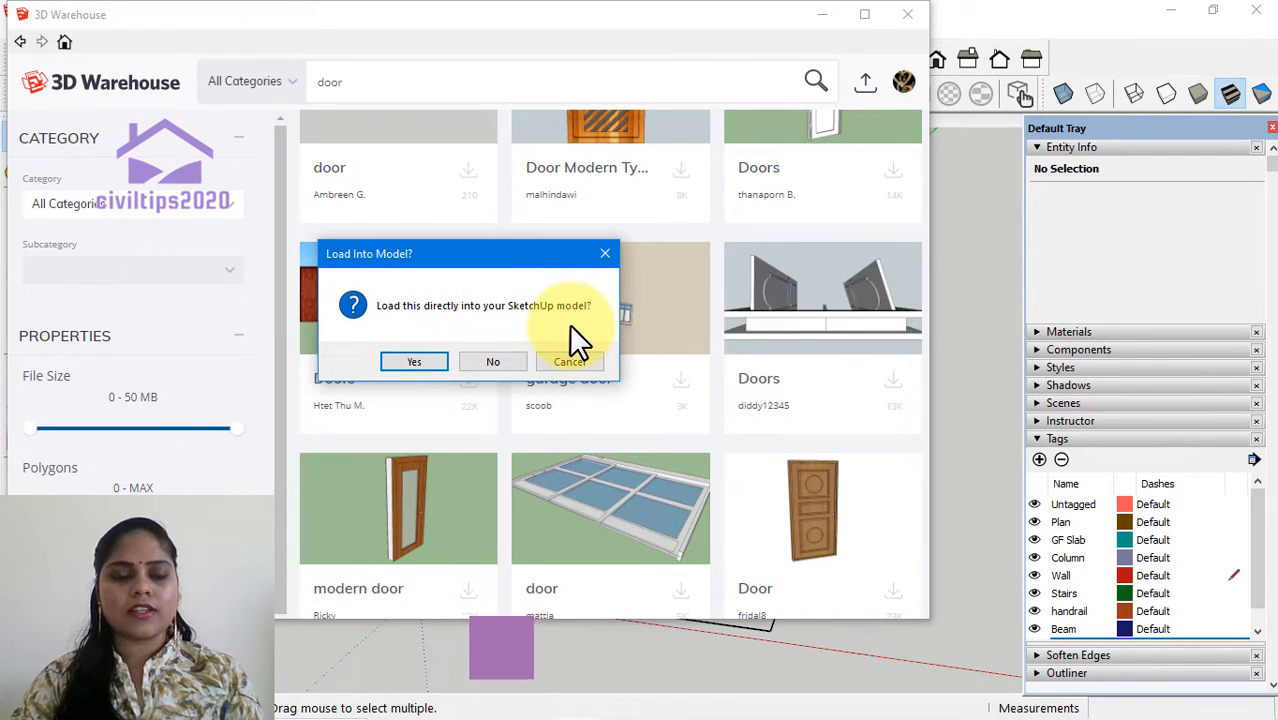
click(416, 361)
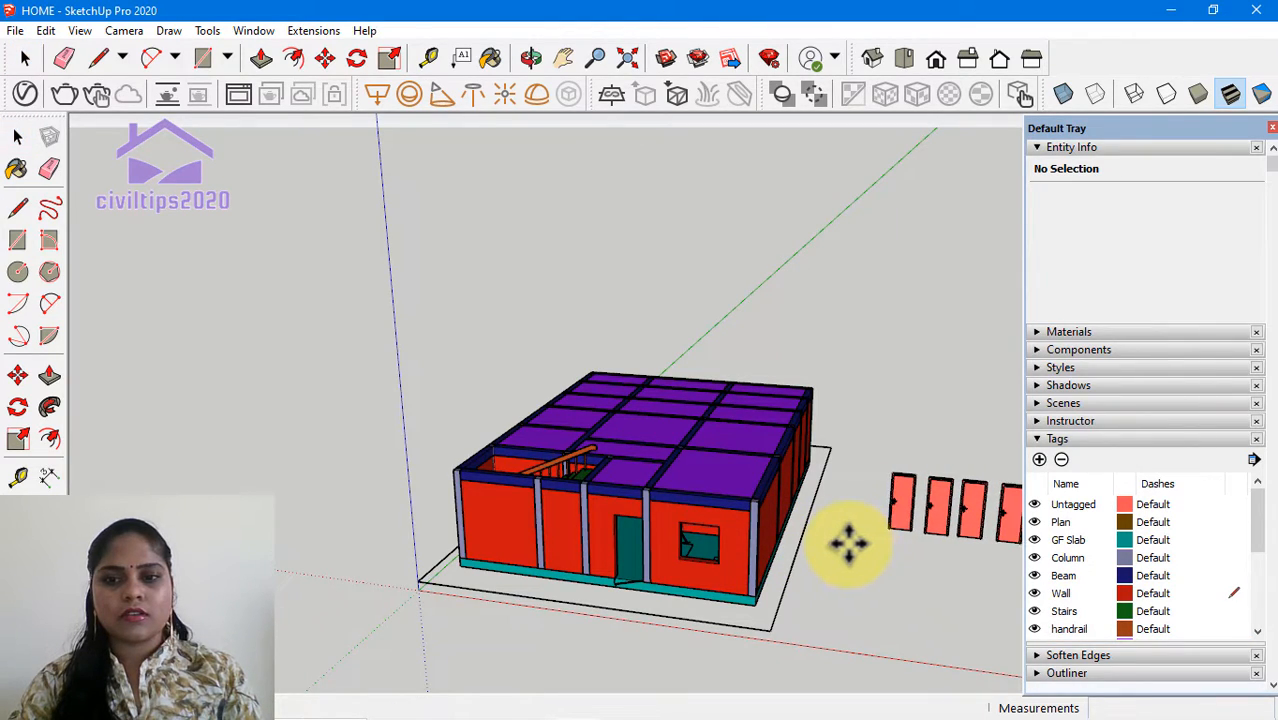
click(848, 542)
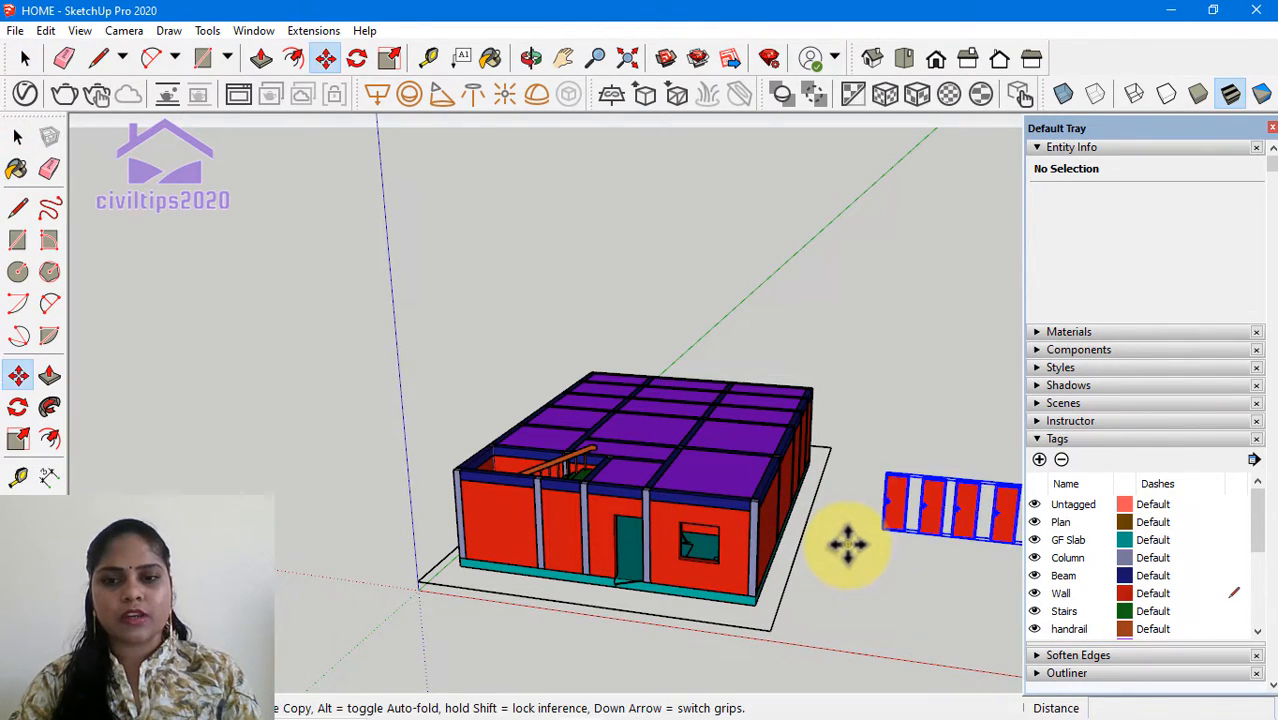
key(space)
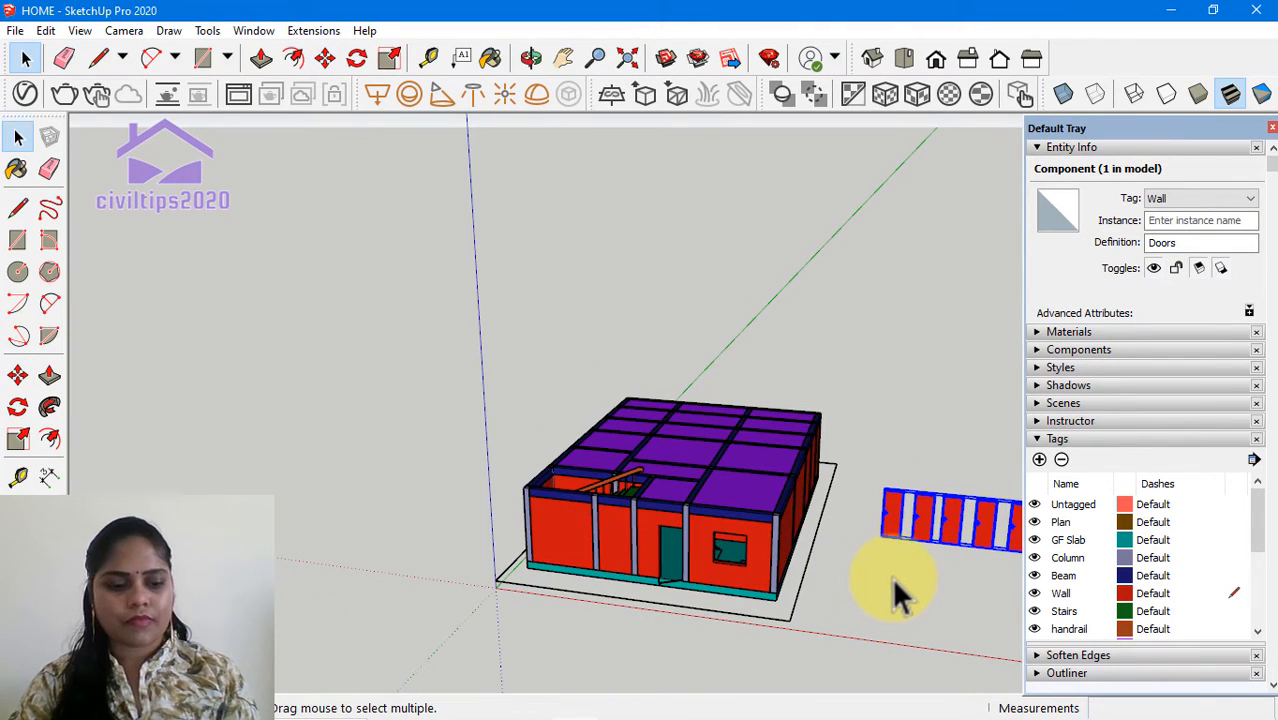
Step: Add a tag named "door" with its default colour and make it the current tag
shift+middle_drag(898, 584, 700, 545)
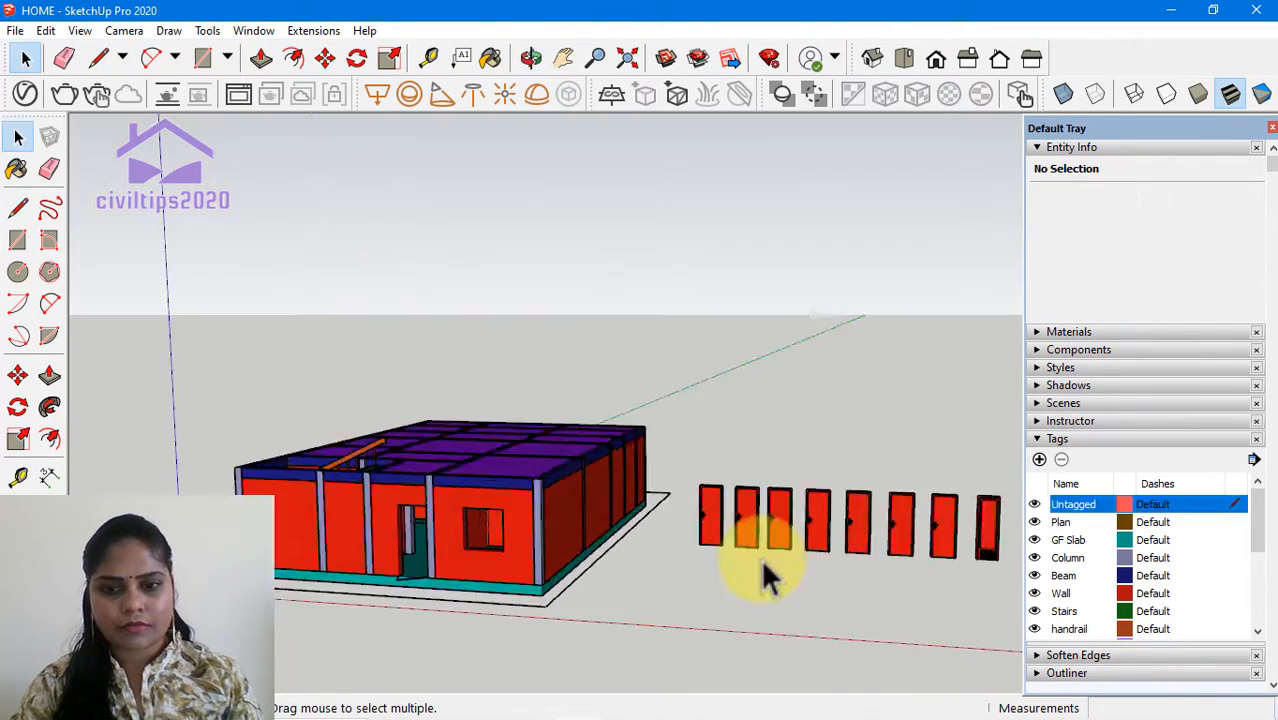
scroll(762, 573, down, 2)
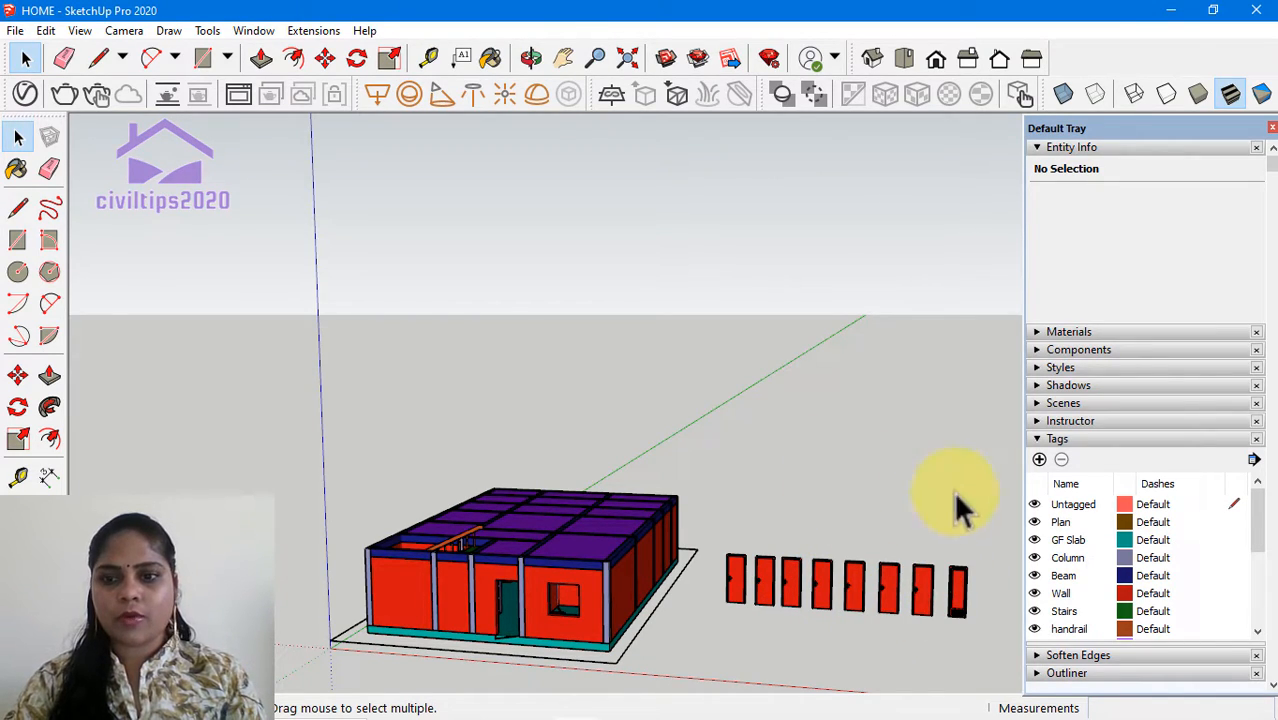
click(1039, 459)
text(door)
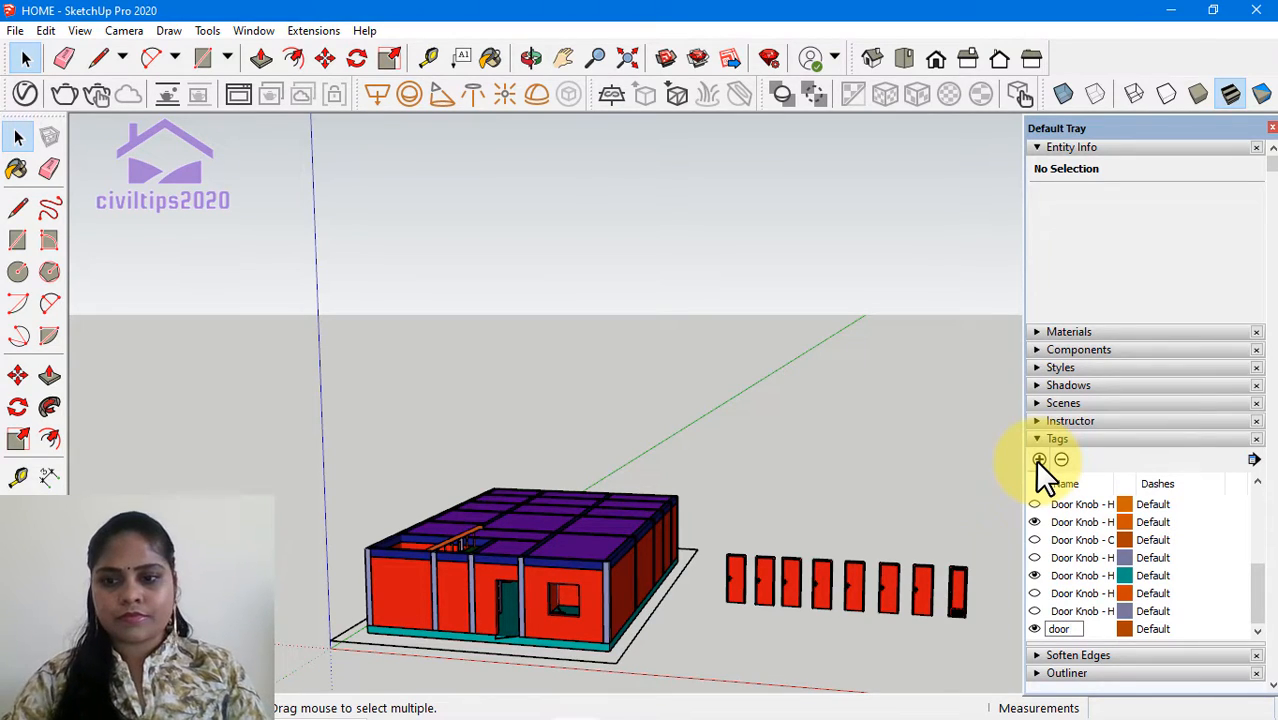
click(1208, 629)
click(1126, 629)
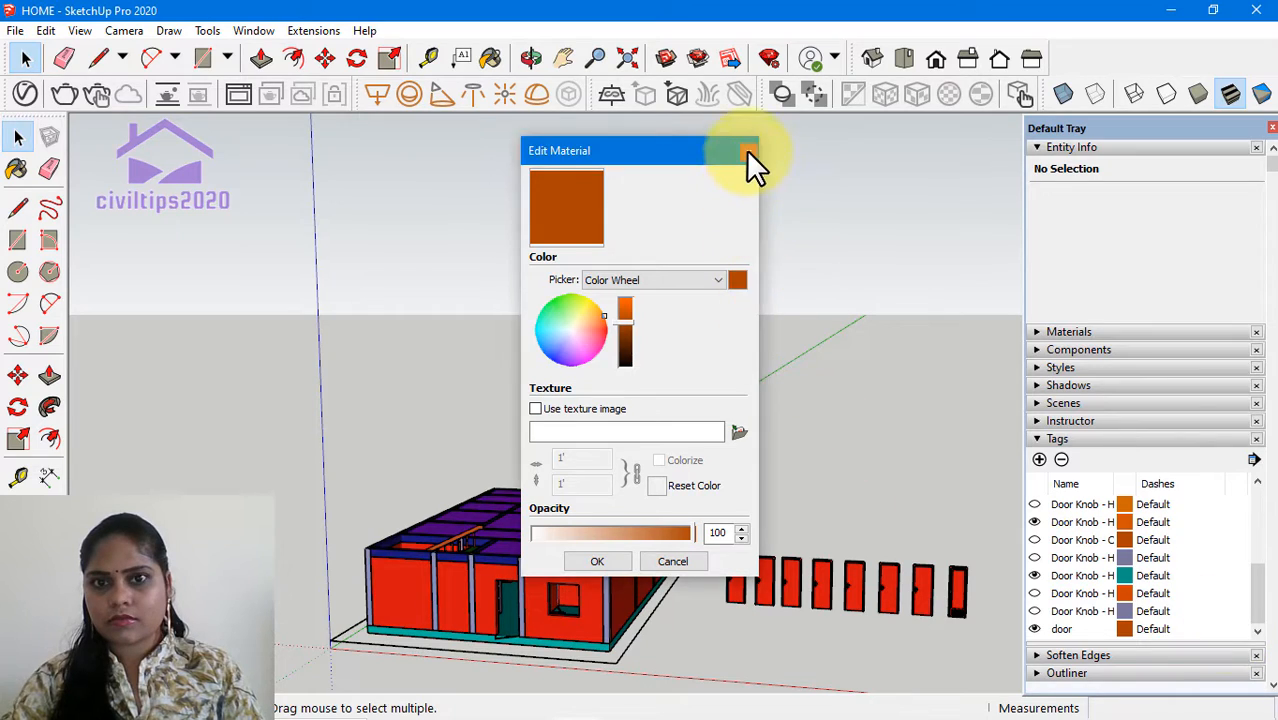
click(748, 151)
click(1233, 626)
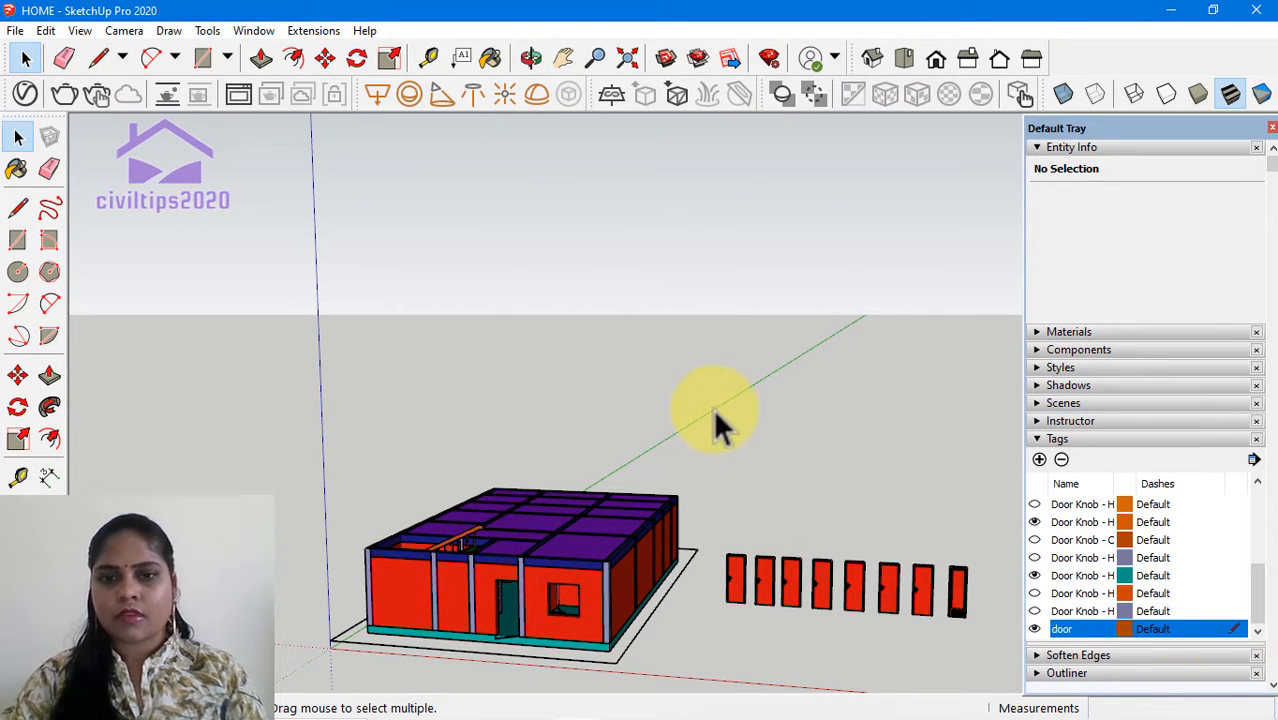
Step: Search 3D Warehouse for "door" and open the details of the "Doors" model showing a single brown door
click(666, 56)
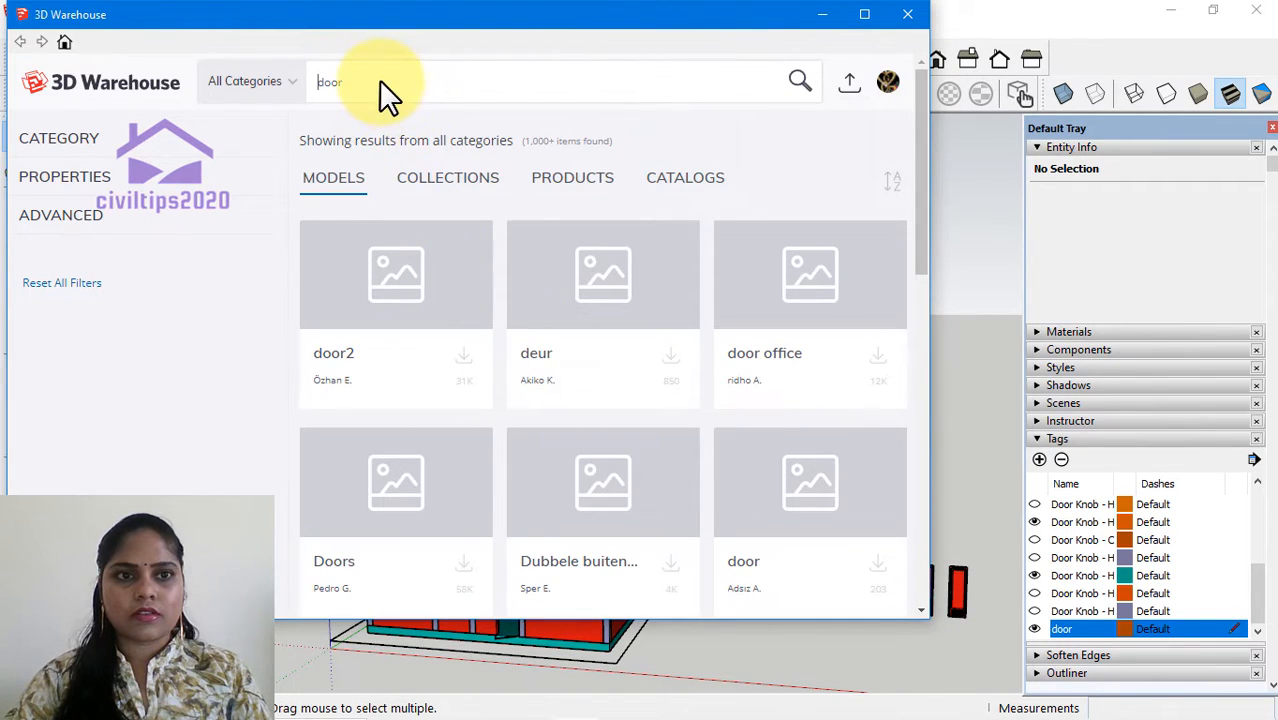
click(798, 82)
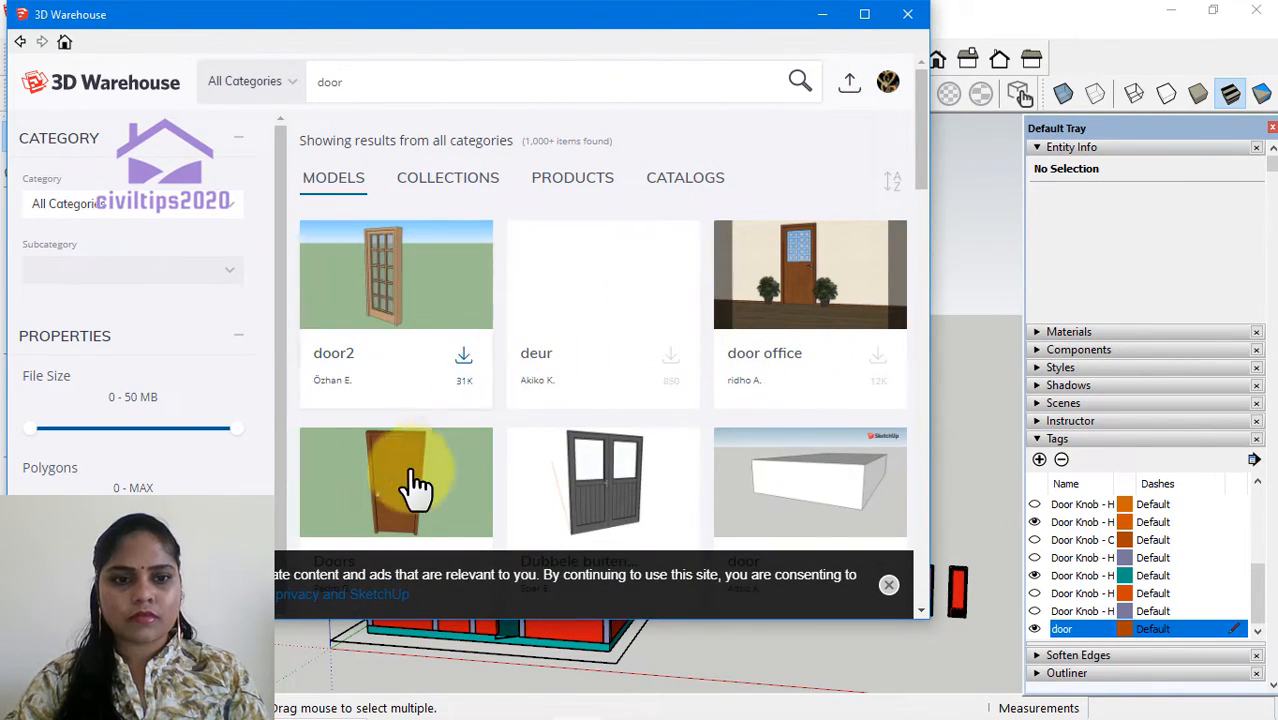
click(442, 490)
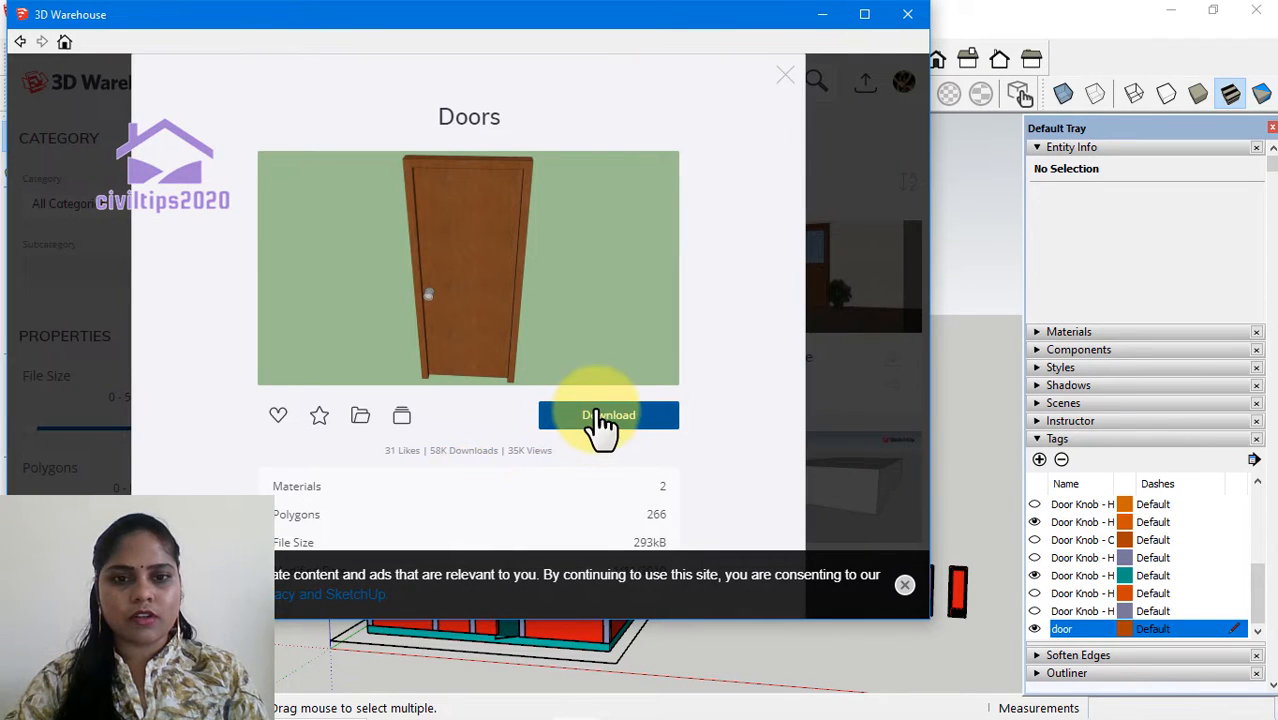
Step: Load the single "Doors" model directly into the open model and place it on the ground in front of the door row
click(598, 412)
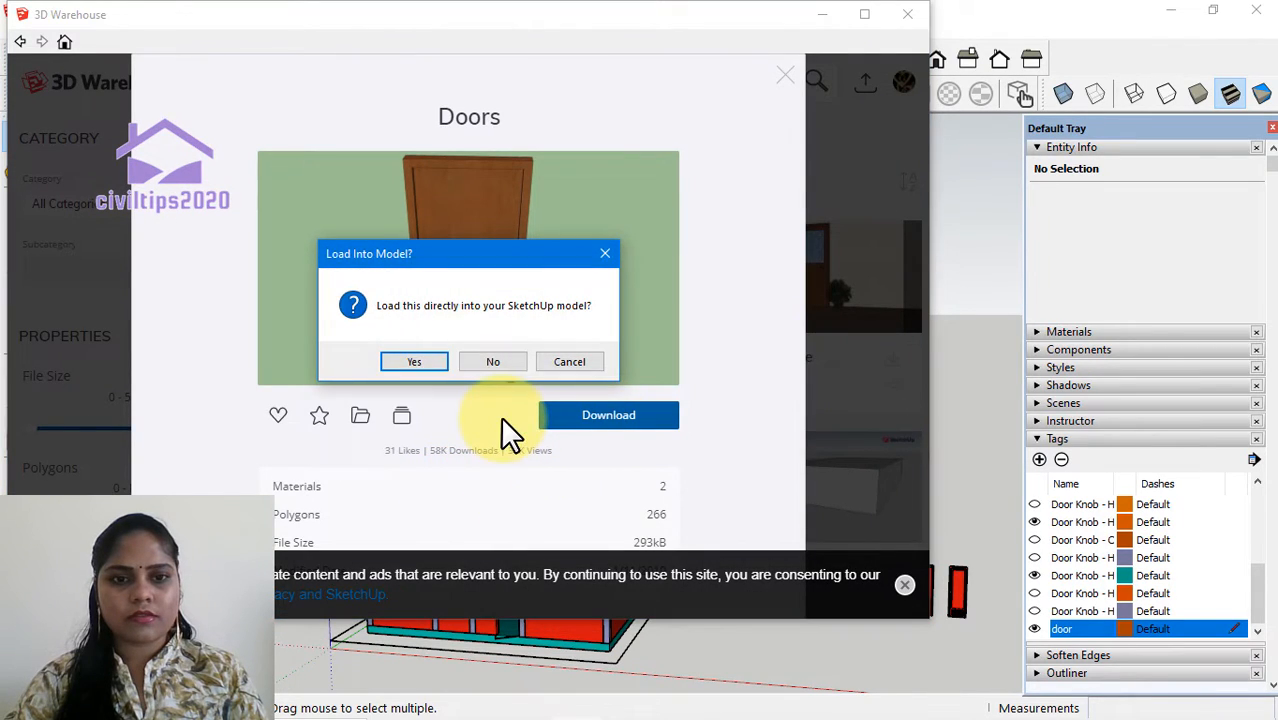
click(423, 361)
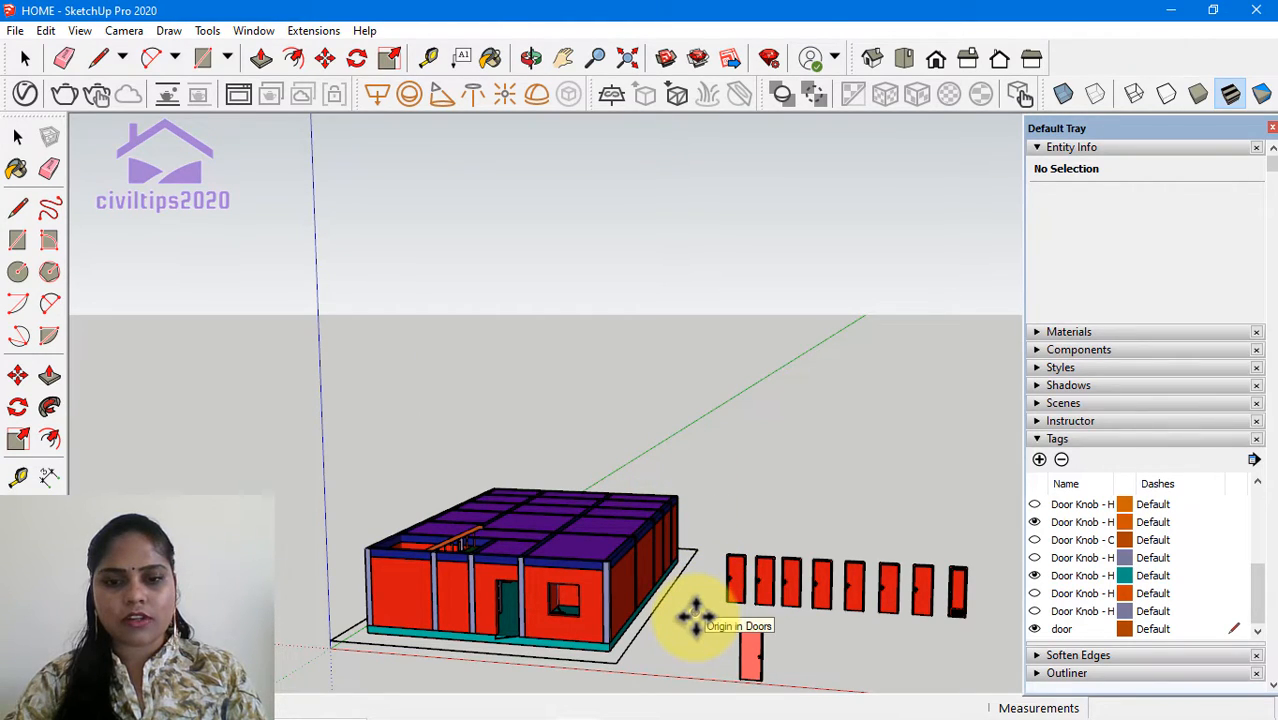
click(733, 642)
key(space)
Step: Examine the newly placed single door from closer up and clear its selection
middle_drag(800, 640, 736, 706)
scroll(765, 673, up, 4)
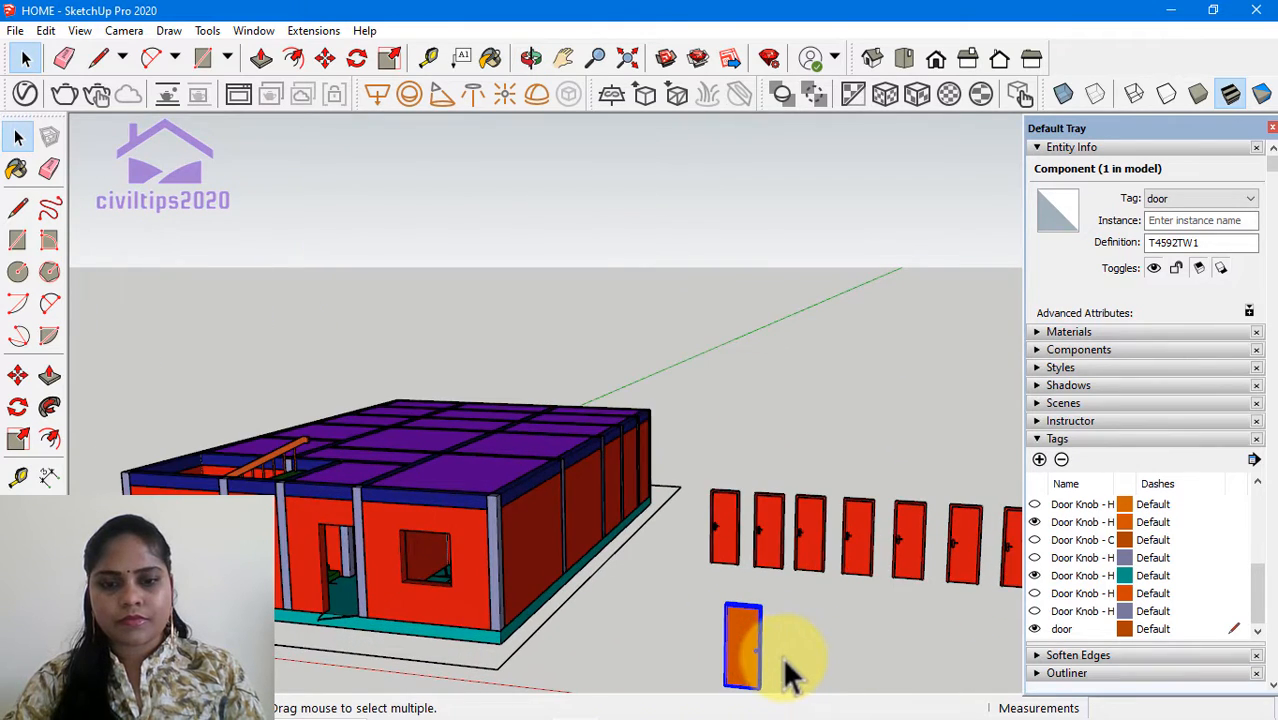
shift+middle_drag(812, 680, 752, 585)
right_click(750, 578)
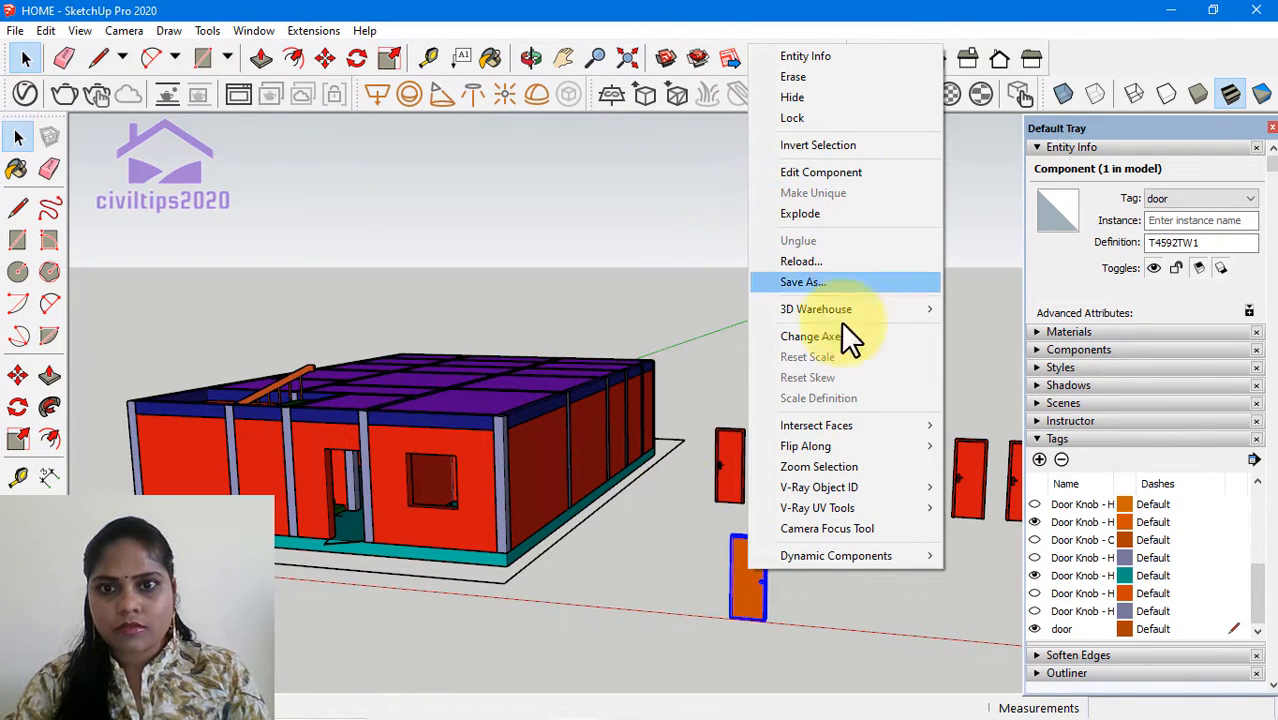
click(880, 603)
click(805, 582)
scroll(706, 574, up, 2)
scroll(706, 574, up, 1)
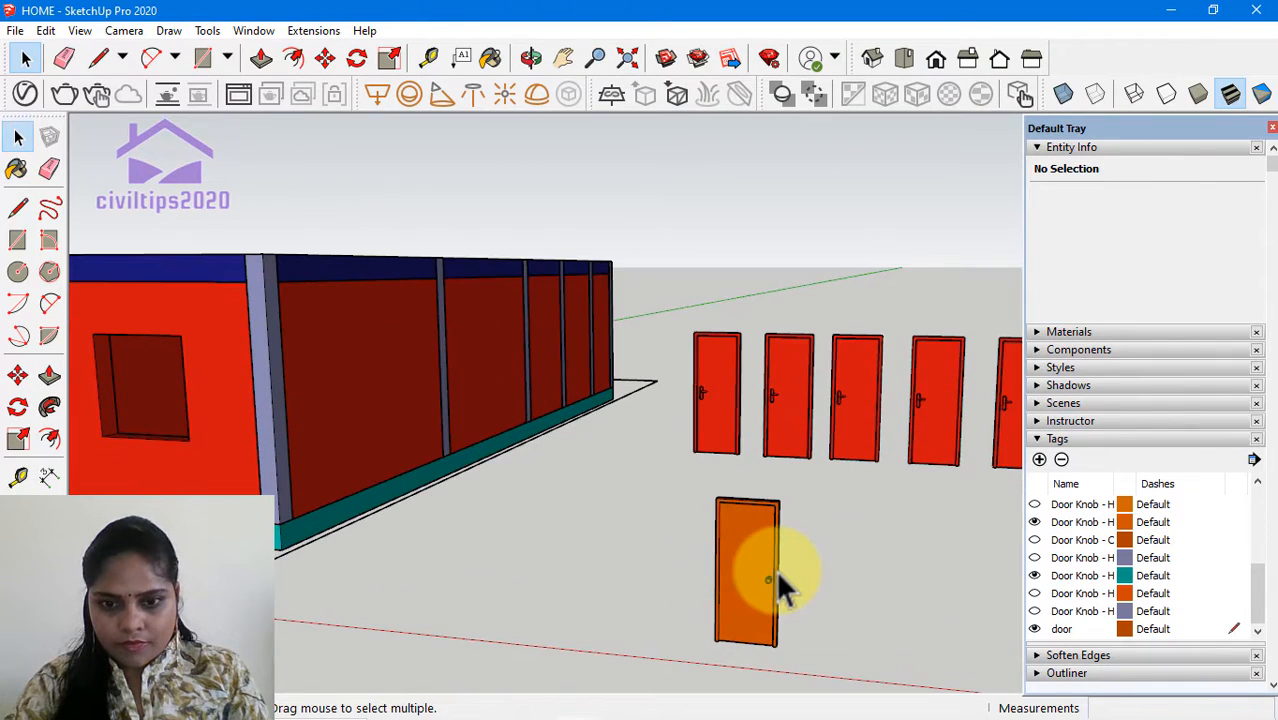
scroll(733, 557, down, 2)
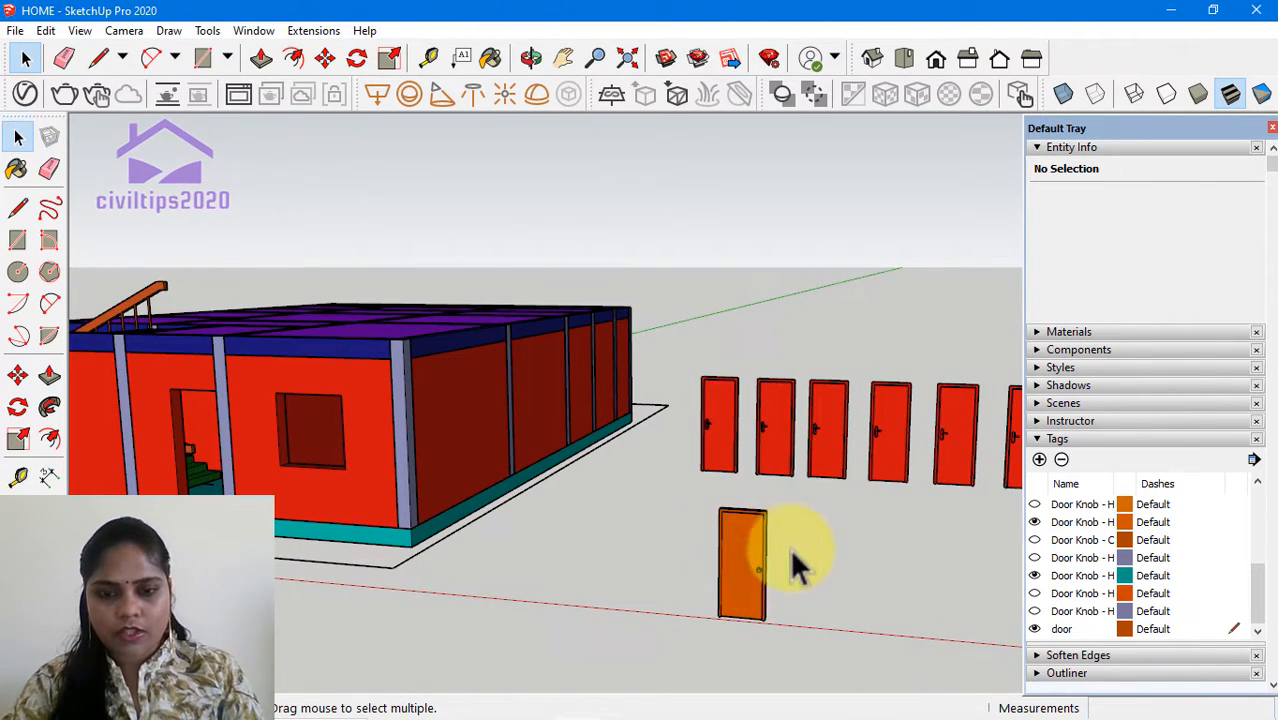
Step: Measure the single door's width along its top edge with the Tape Measure tool
click(428, 58)
scroll(730, 505, up, 2)
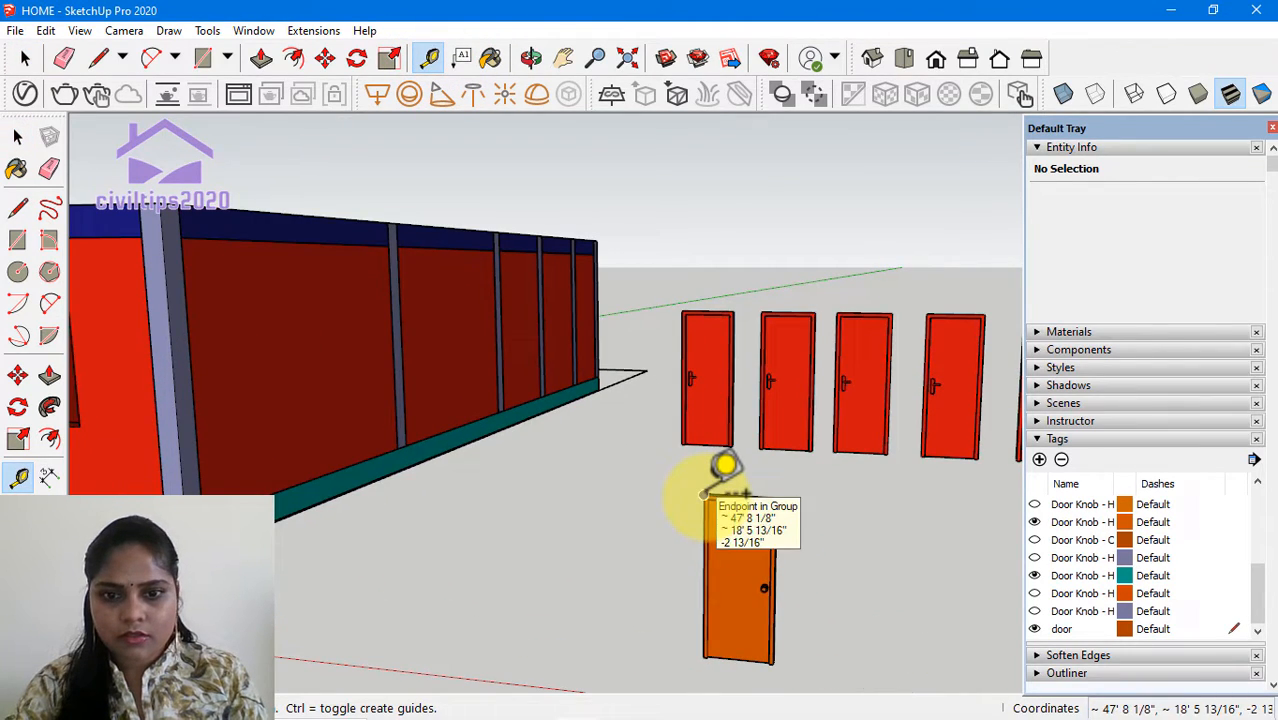
click(704, 497)
scroll(775, 497, up, 2)
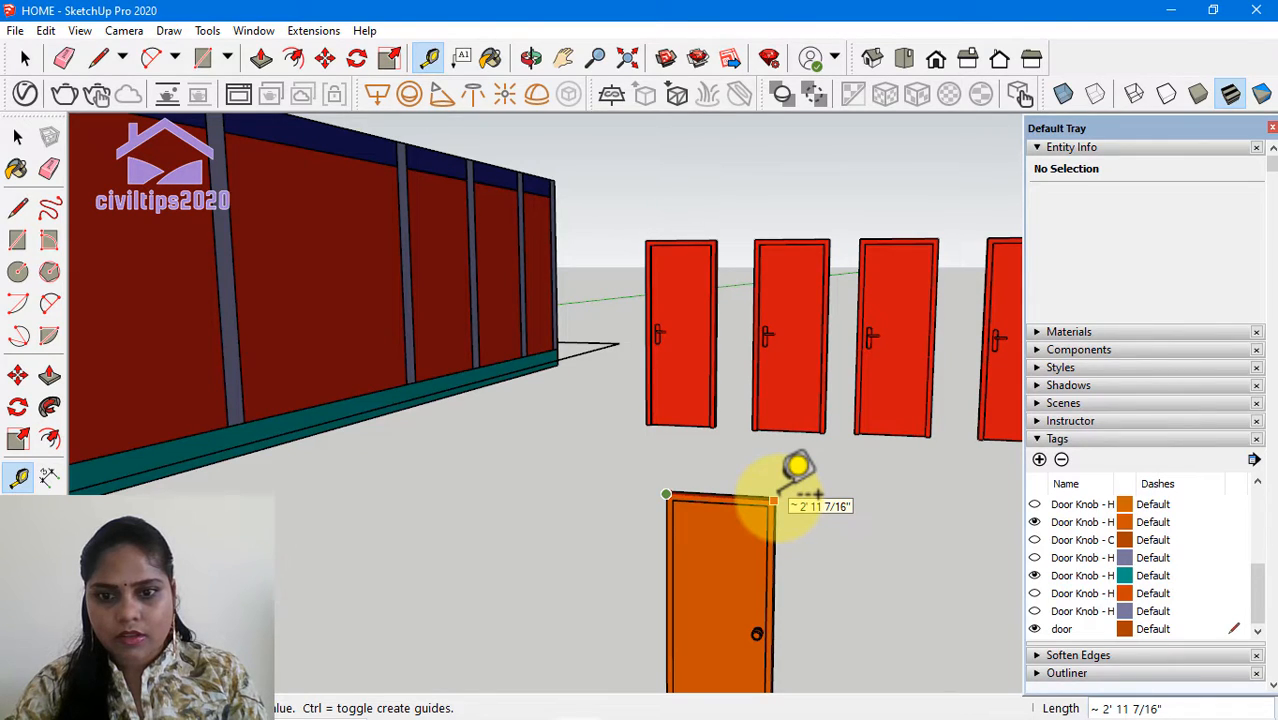
key(space)
scroll(685, 510, up, 3)
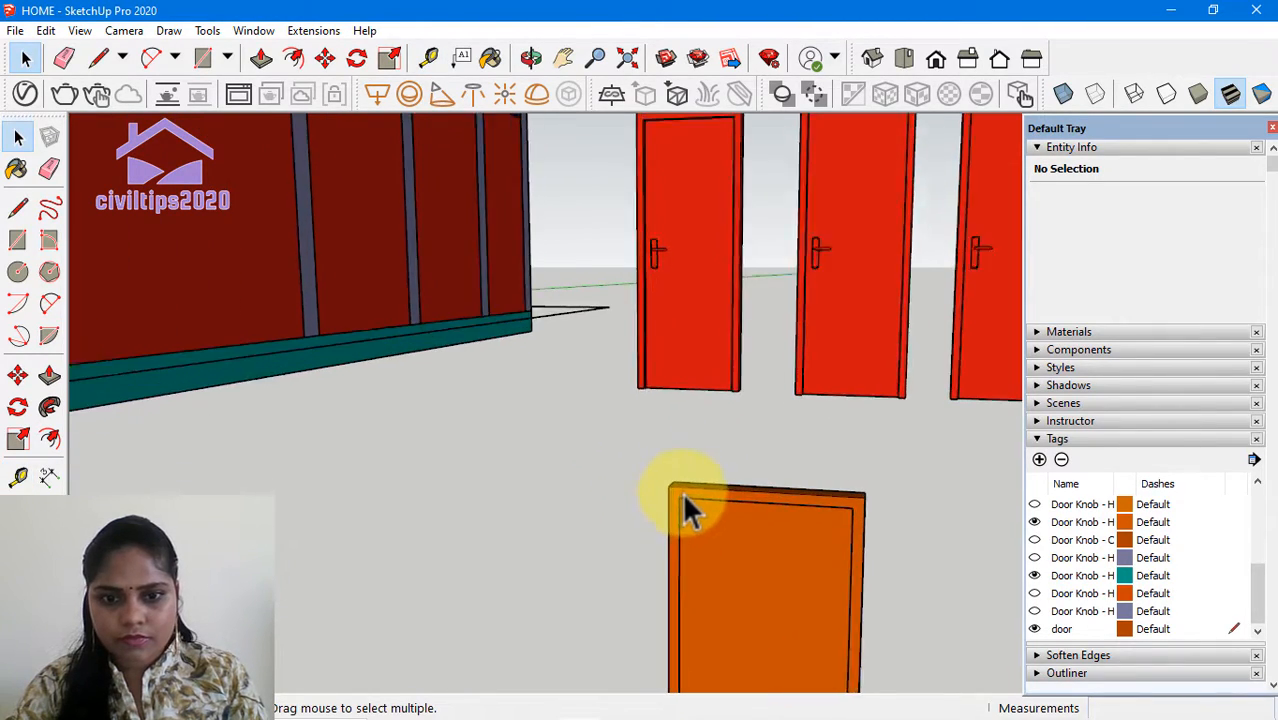
key(t)
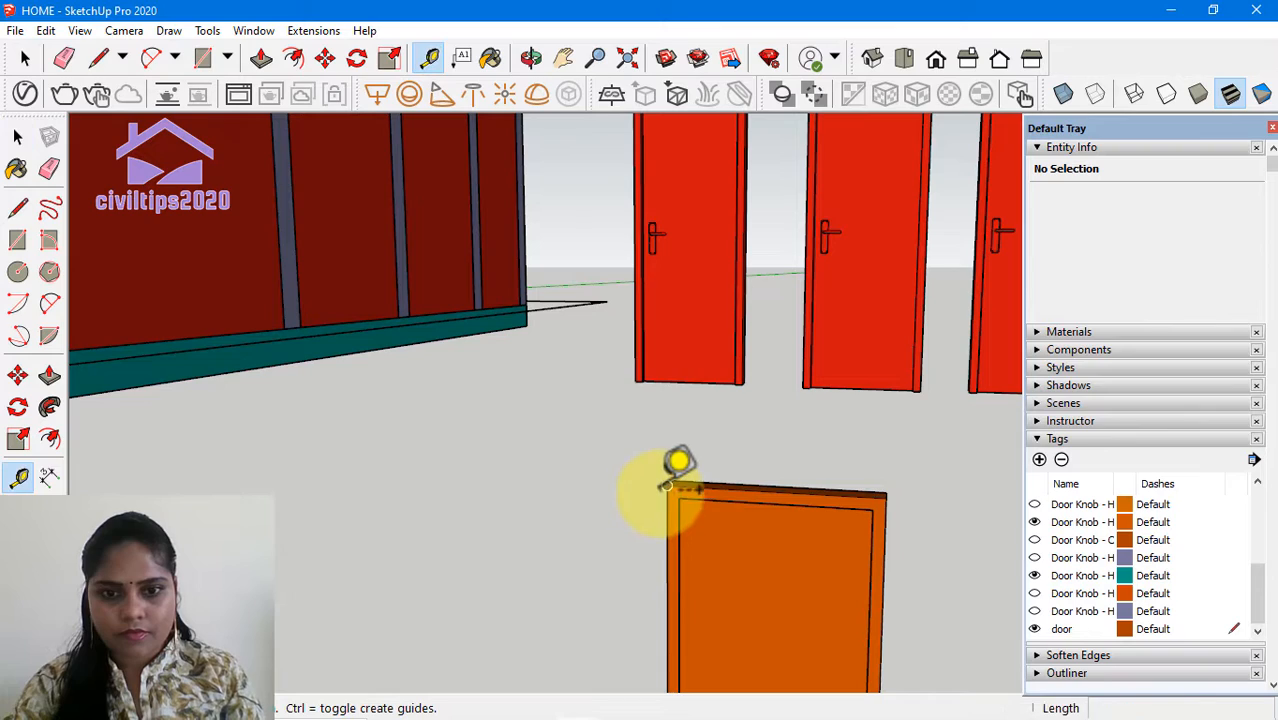
click(667, 486)
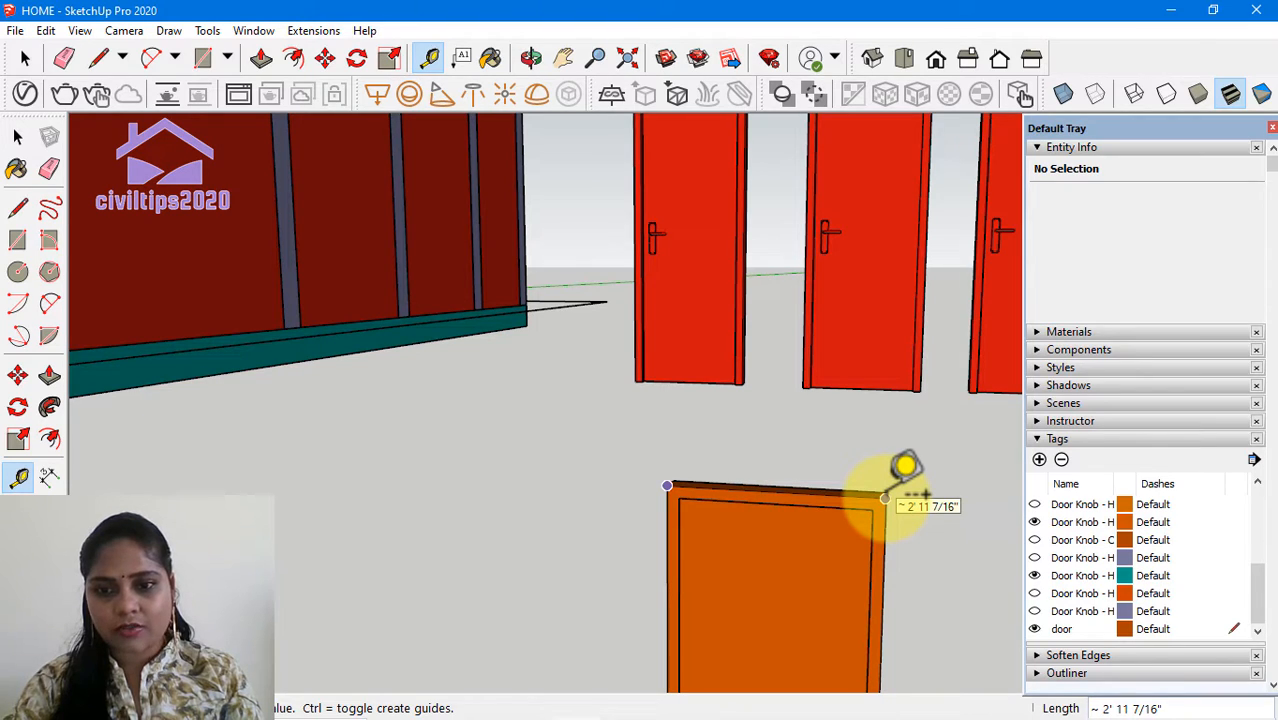
key(space)
scroll(890, 508, down, 4)
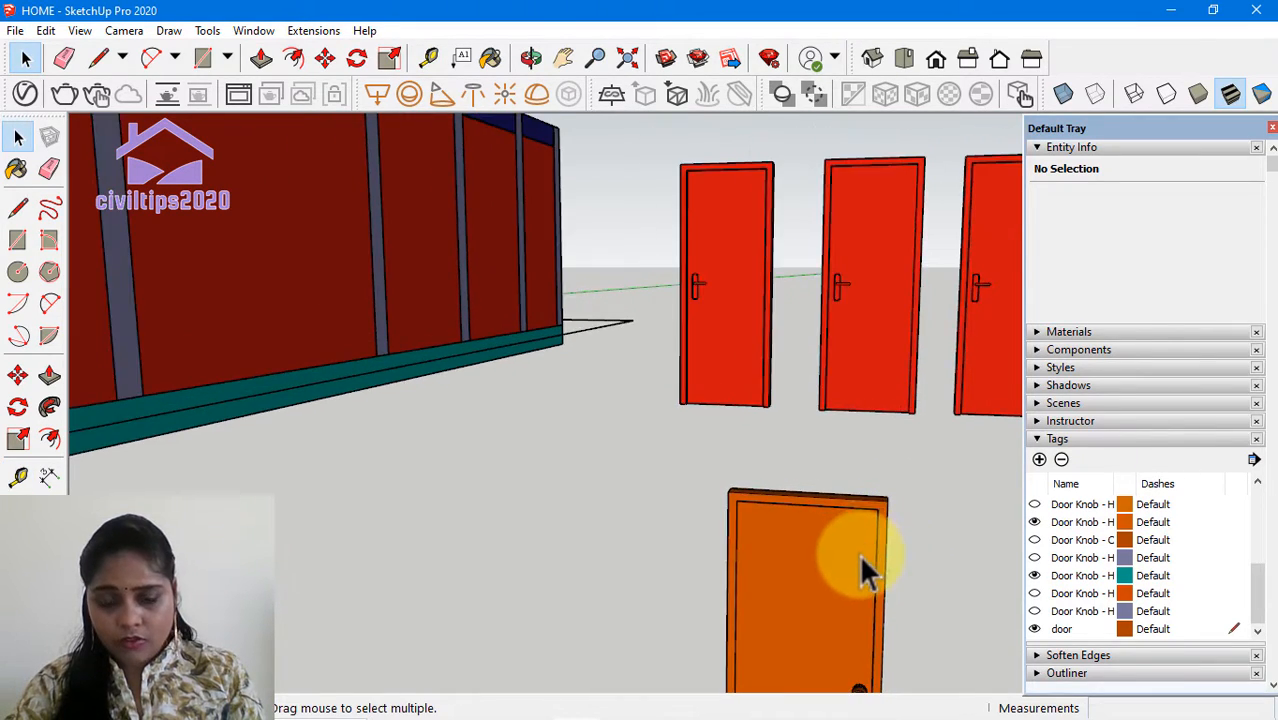
scroll(809, 577, down, 3)
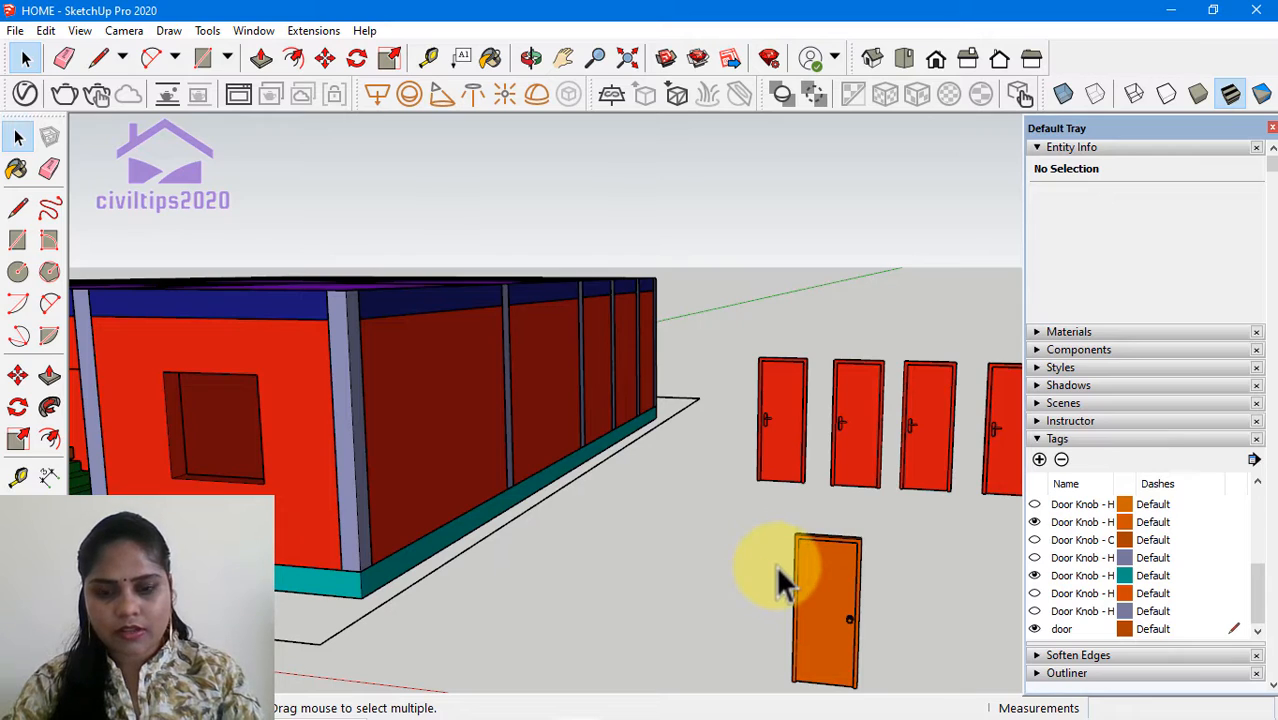
key(l)
click(795, 682)
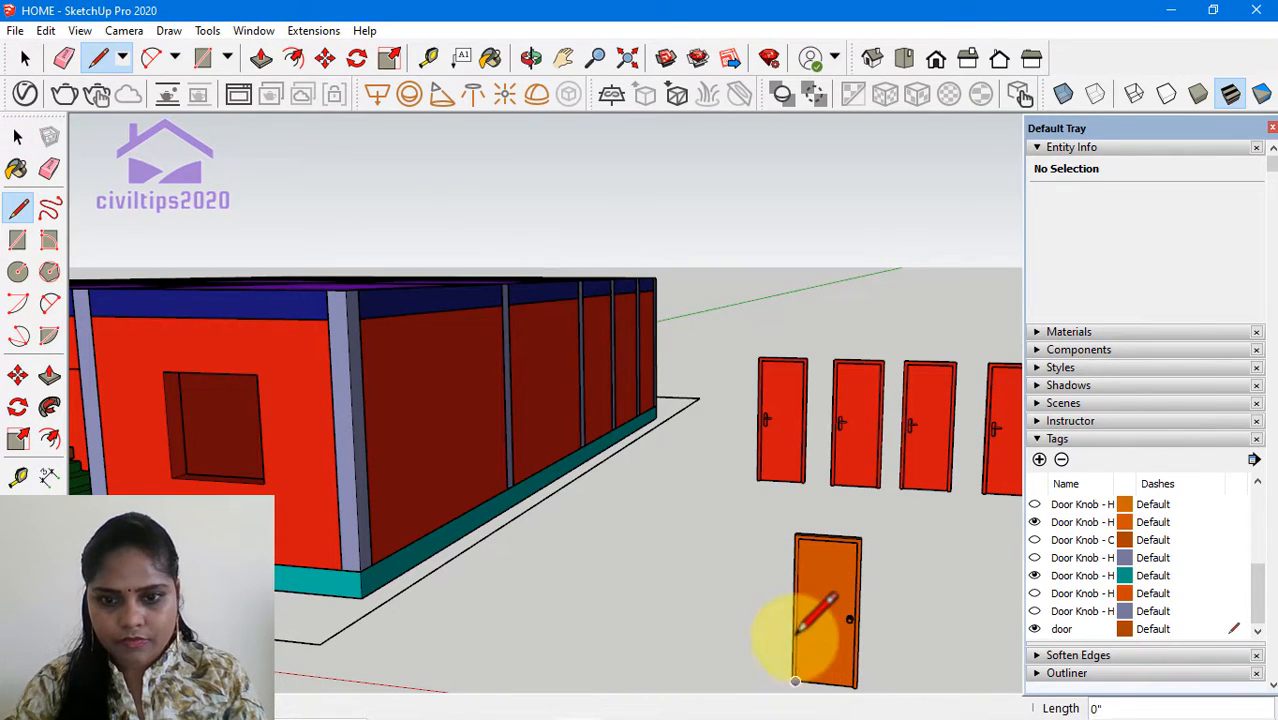
scroll(795, 535, up, 3)
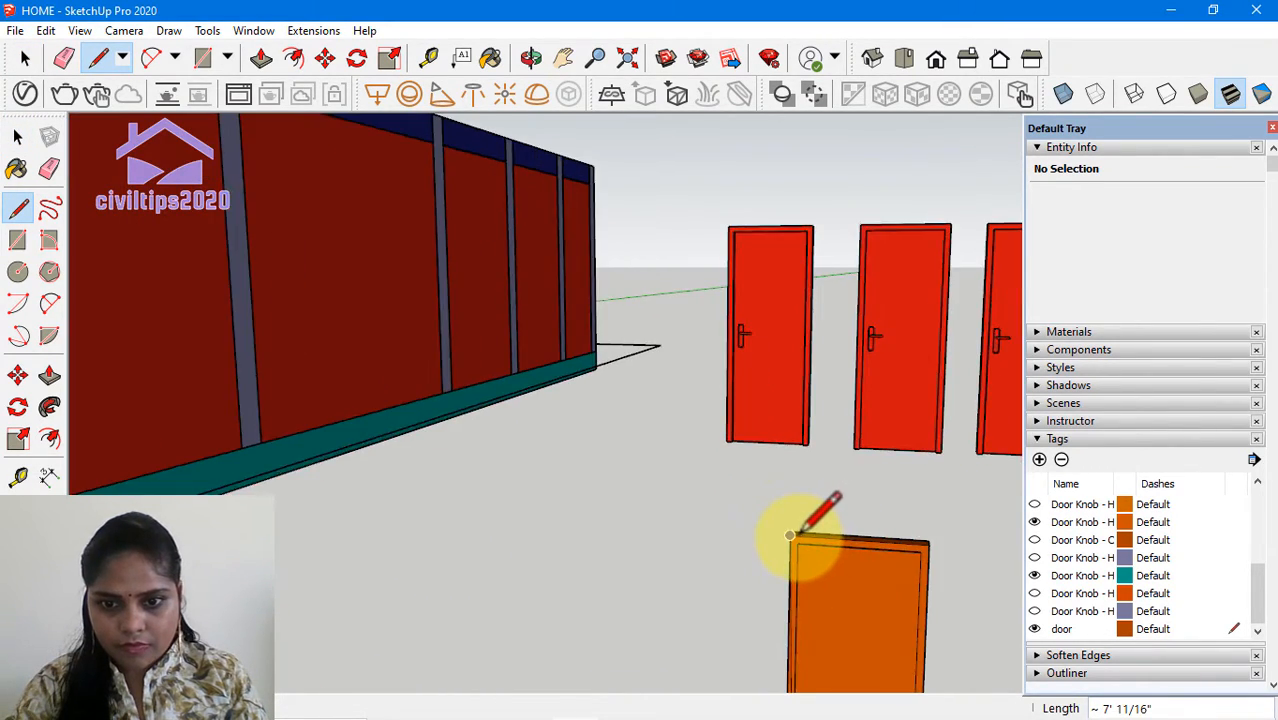
scroll(795, 535, down, 3)
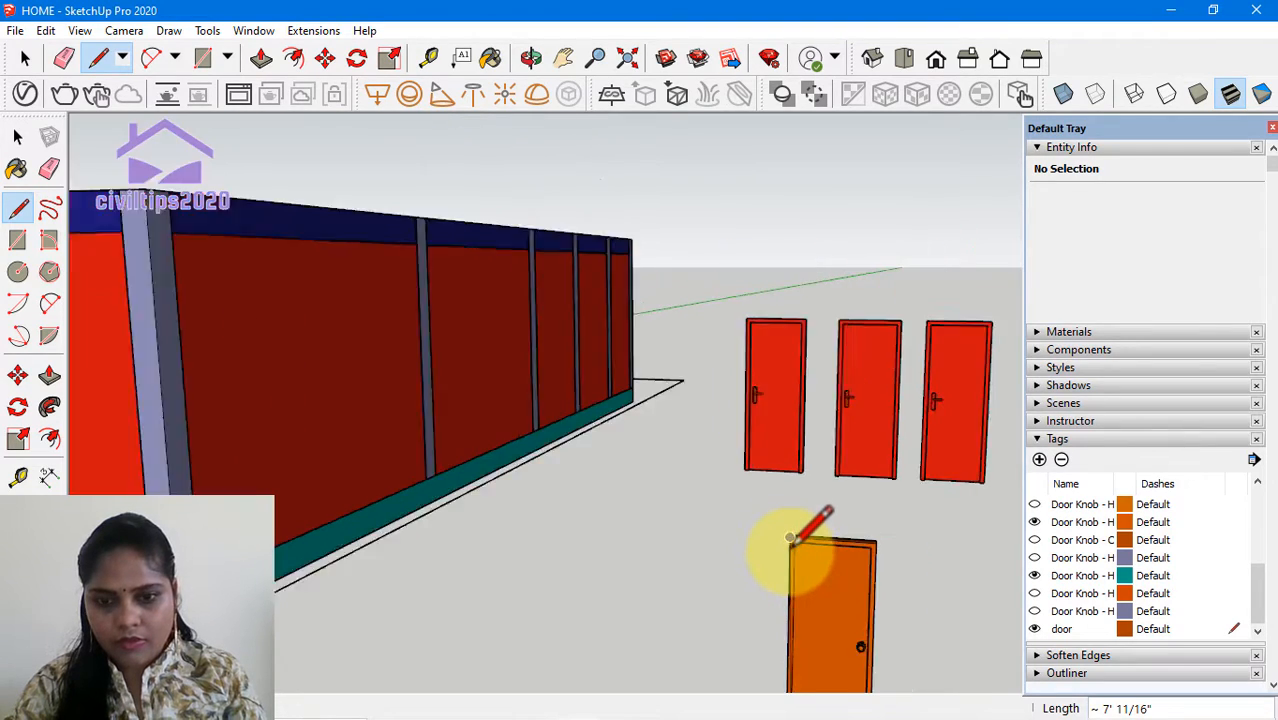
key(space)
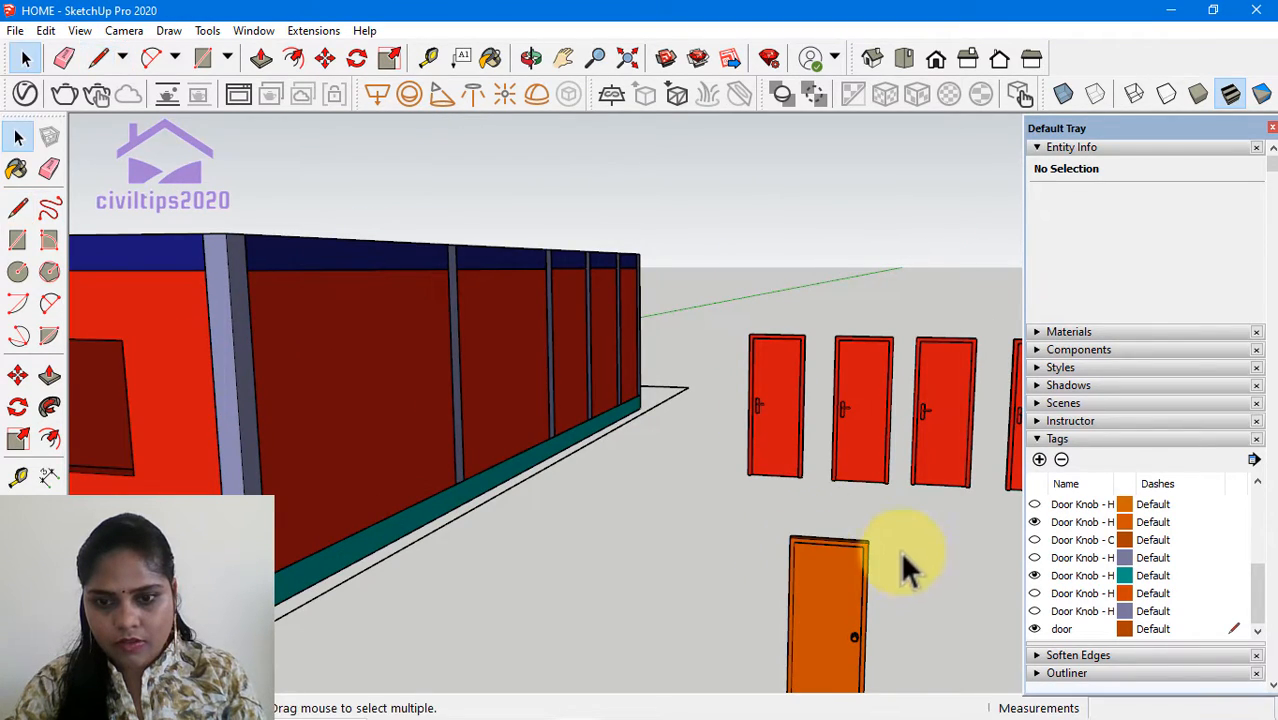
Step: Measure the single door's height from its upper corner to its base with the Tape Measure tool
click(430, 58)
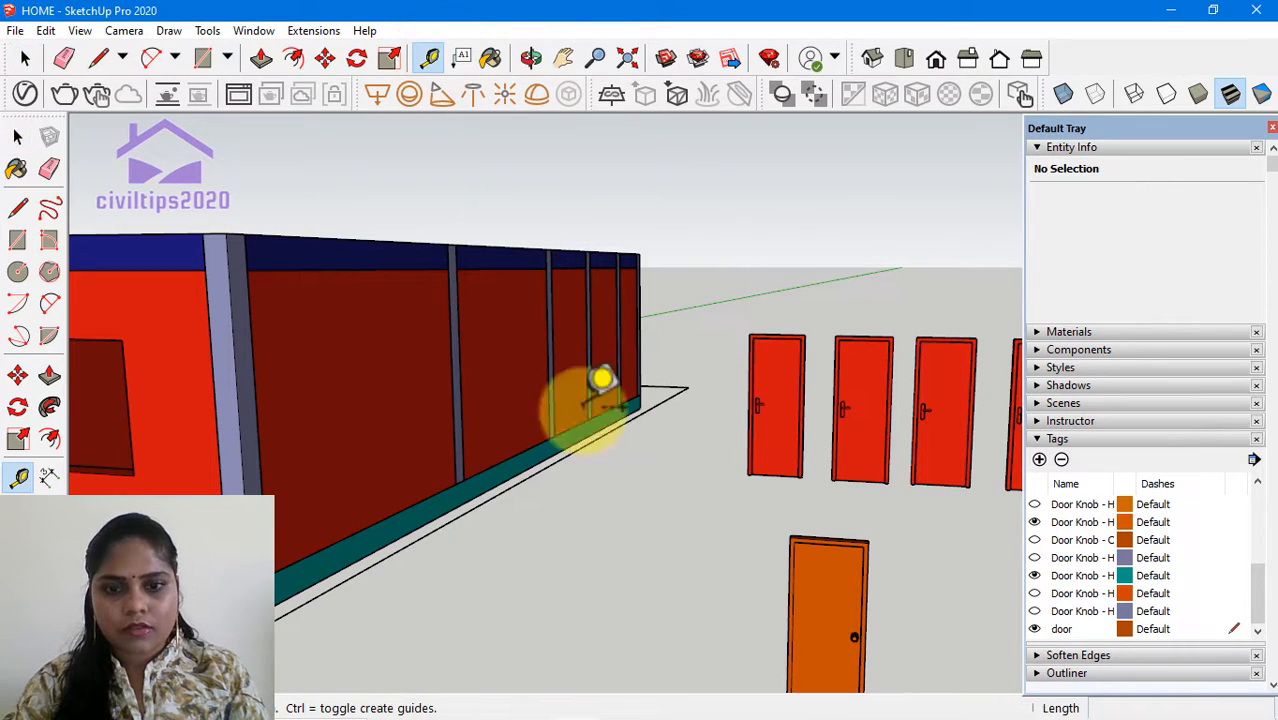
click(790, 538)
scroll(792, 611, down, 1)
scroll(805, 560, up, 4)
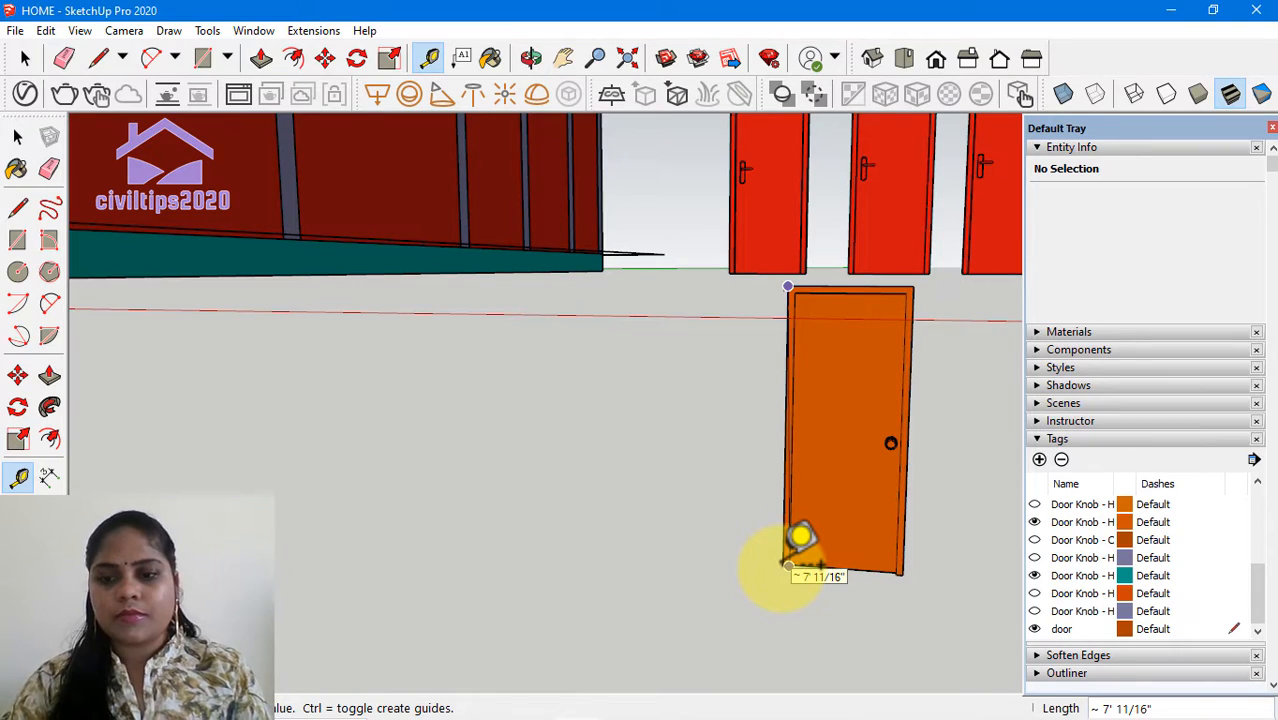
key(space)
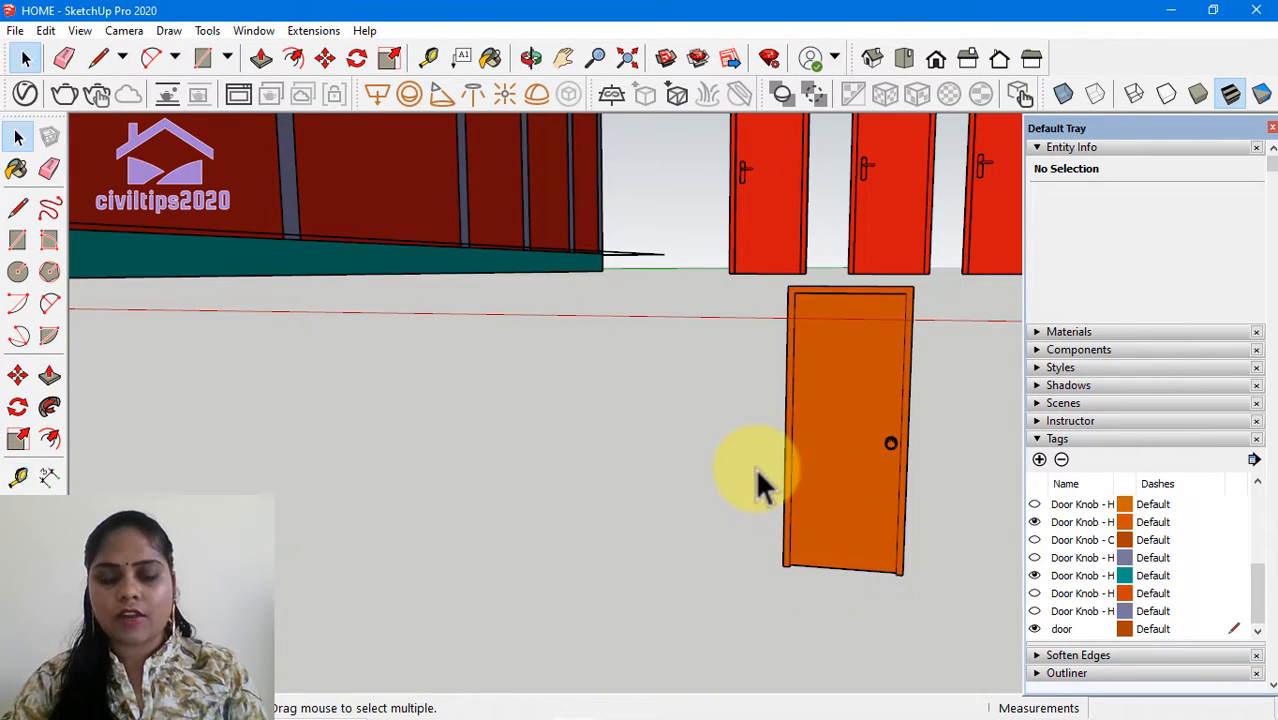
Step: Select the single door and scale it along the red axis to a width of 3'
double_click(845, 467)
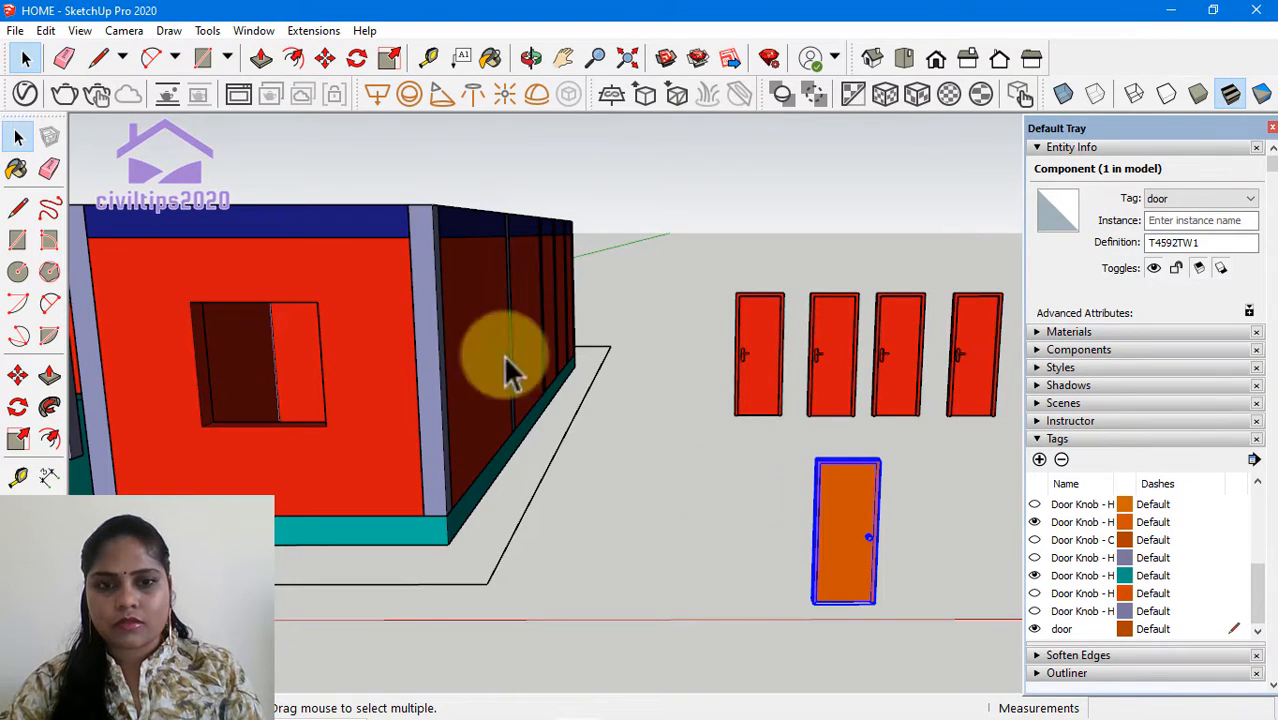
click(388, 59)
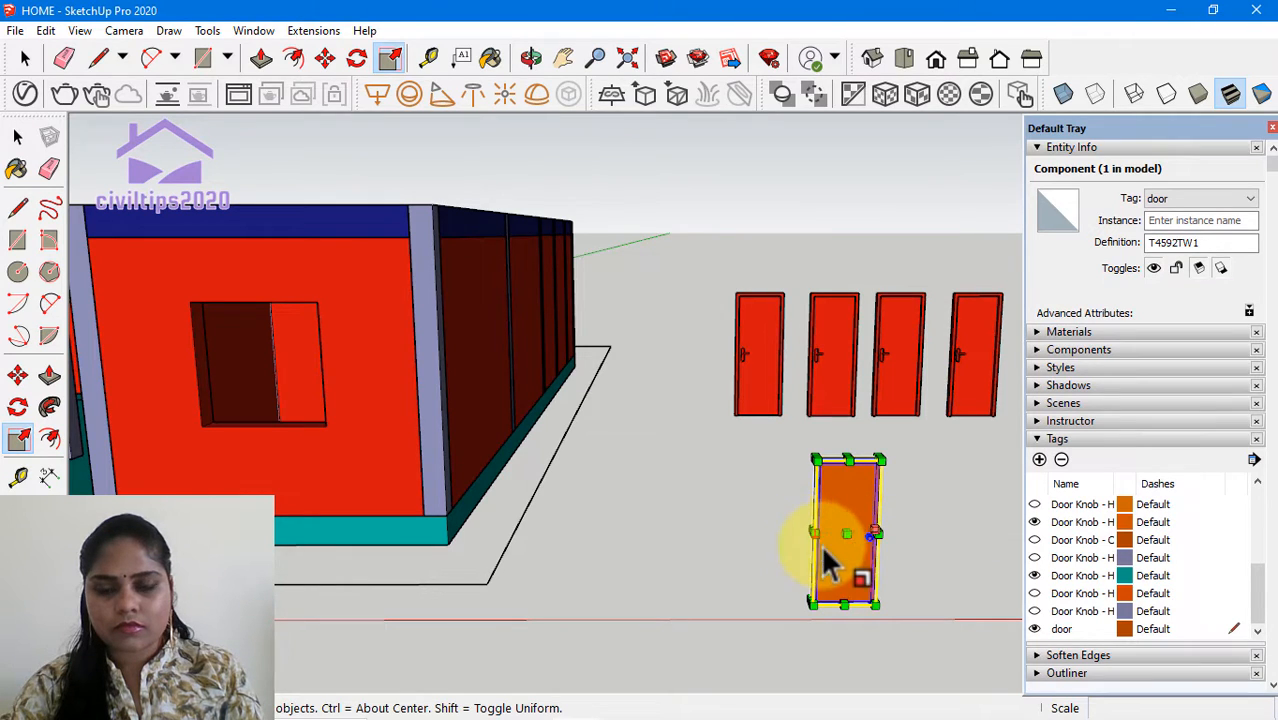
middle_drag(756, 562, 795, 578)
scroll(815, 560, up, 6)
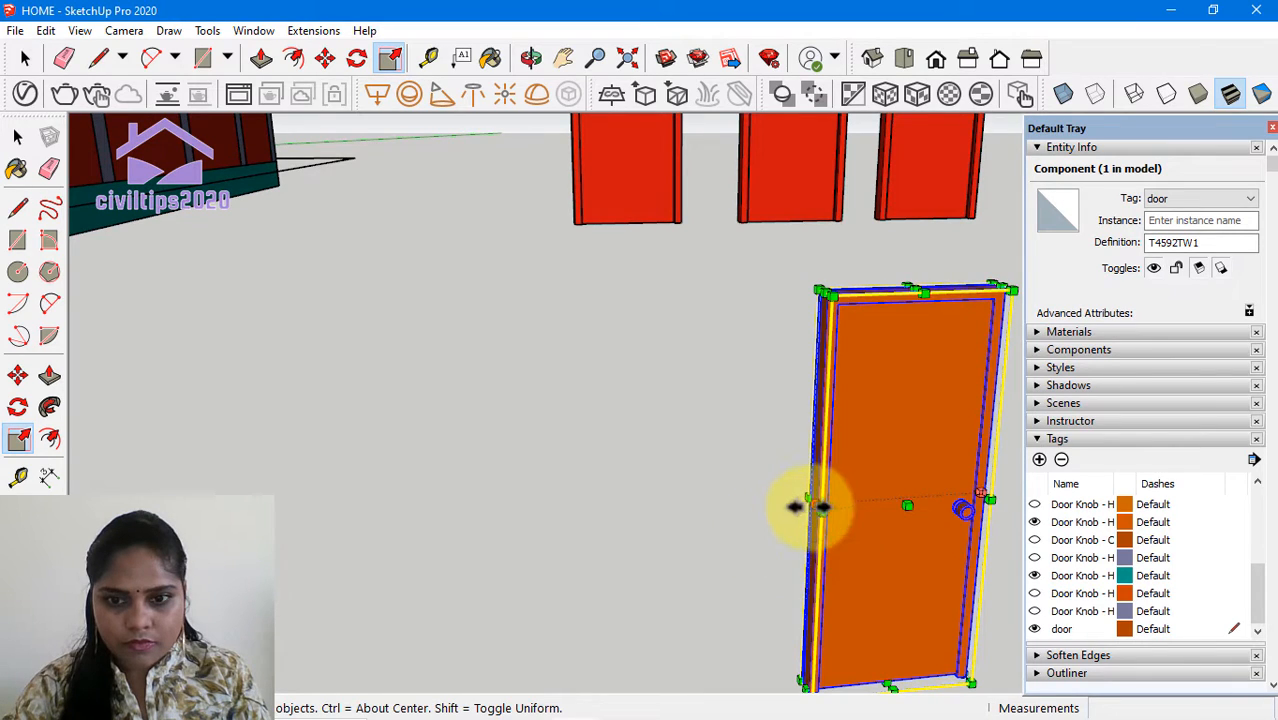
scroll(800, 515, up, 3)
scroll(796, 520, up, 1)
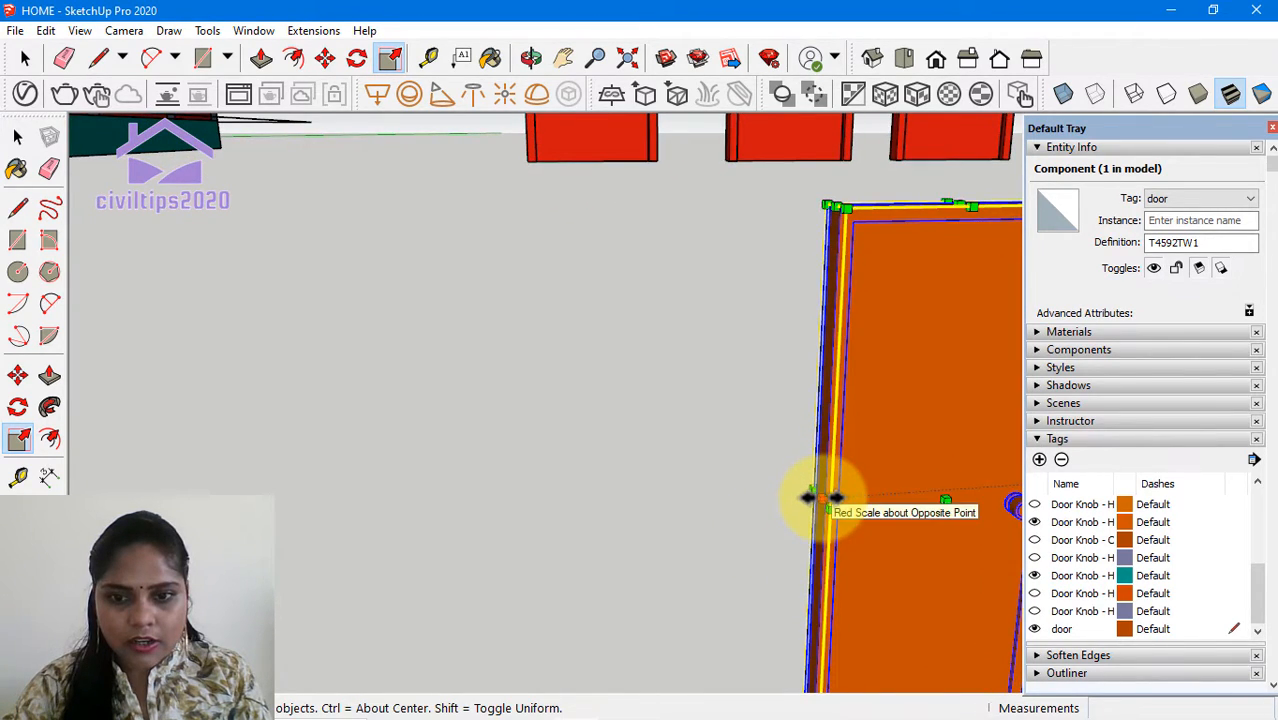
drag(821, 498, 789, 498)
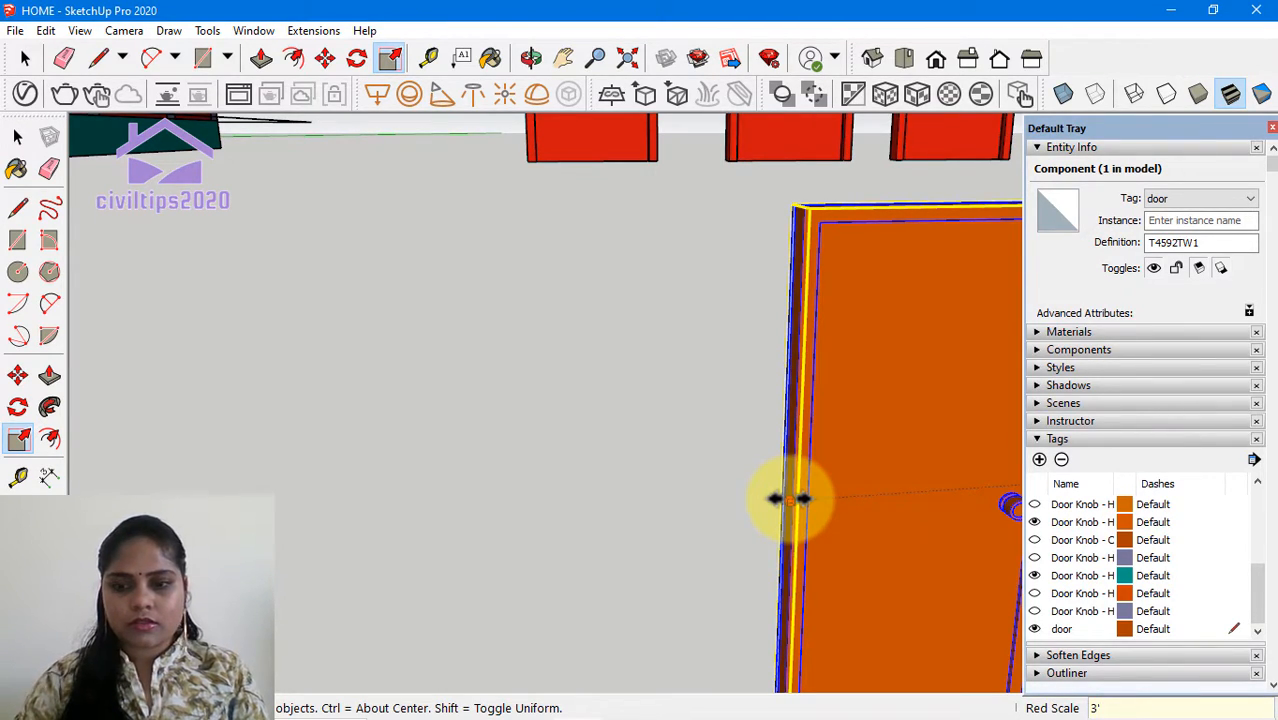
key(Return)
Step: Scale the single door along the blue axis to a height of 7' and clear the selection
scroll(770, 366, down, 3)
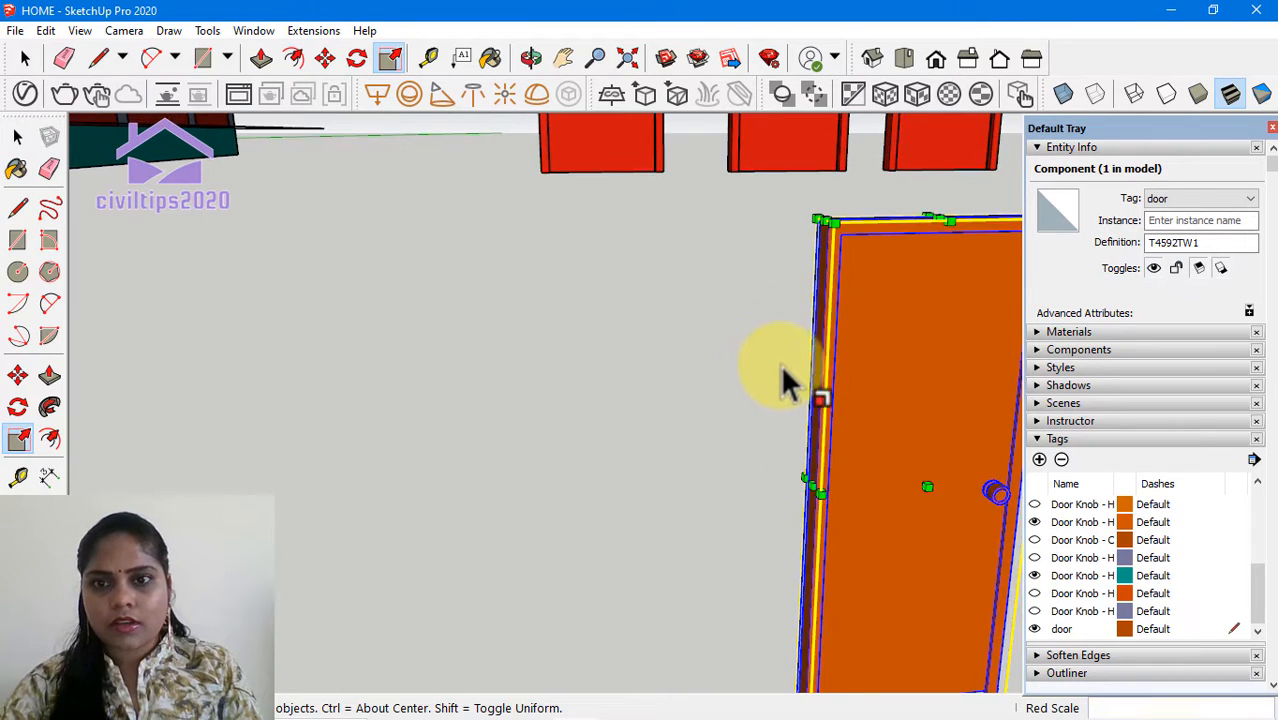
middle_drag(927, 290, 879, 348)
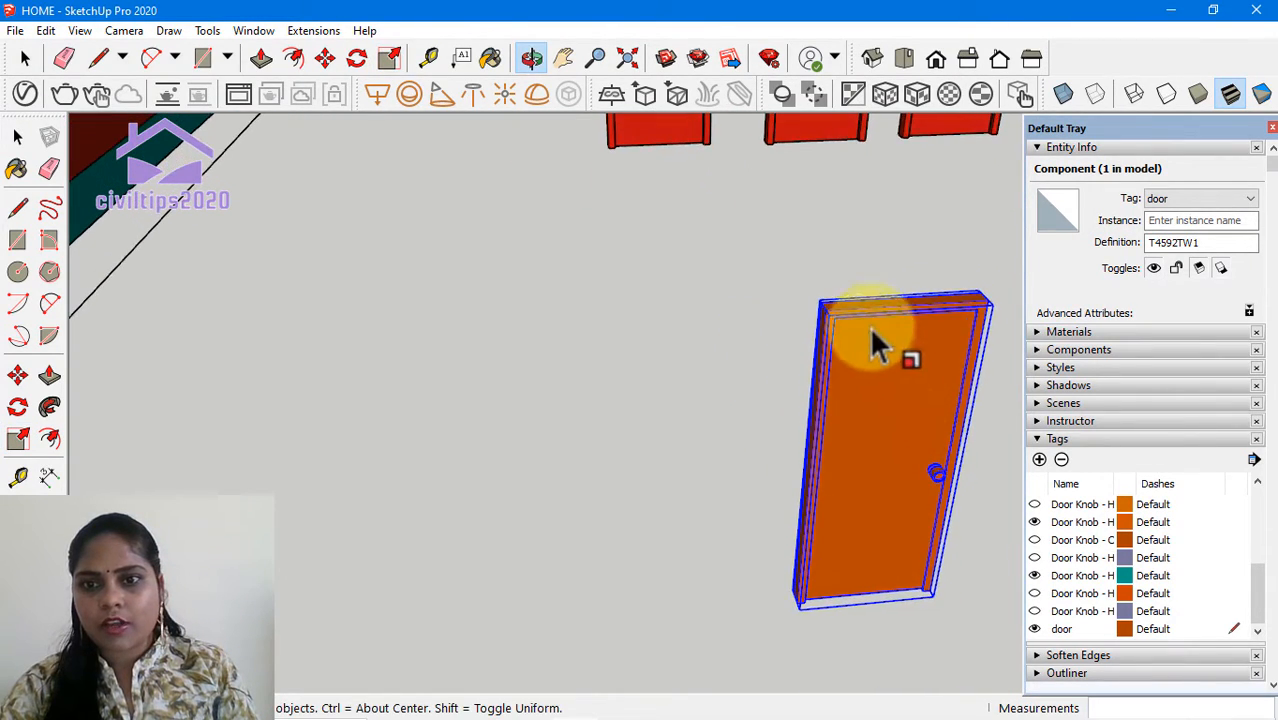
scroll(899, 290, up, 3)
drag(920, 316, 920, 282)
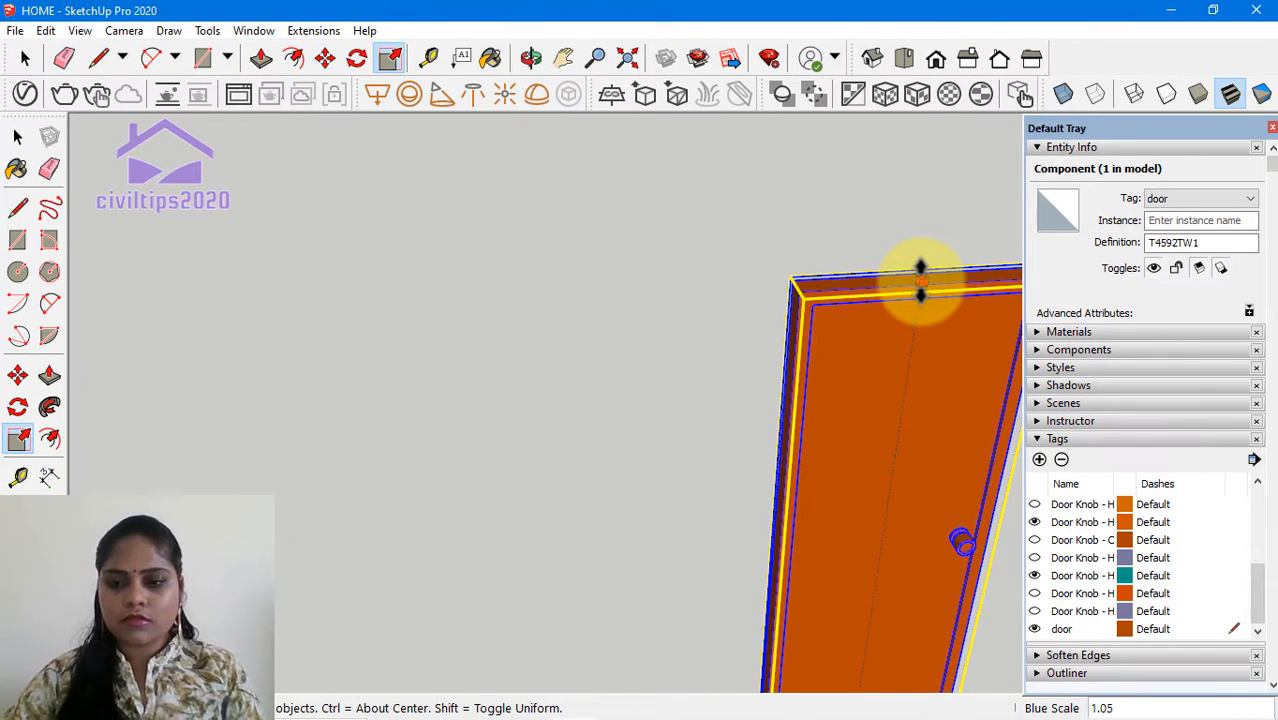
text(7')
key(Return)
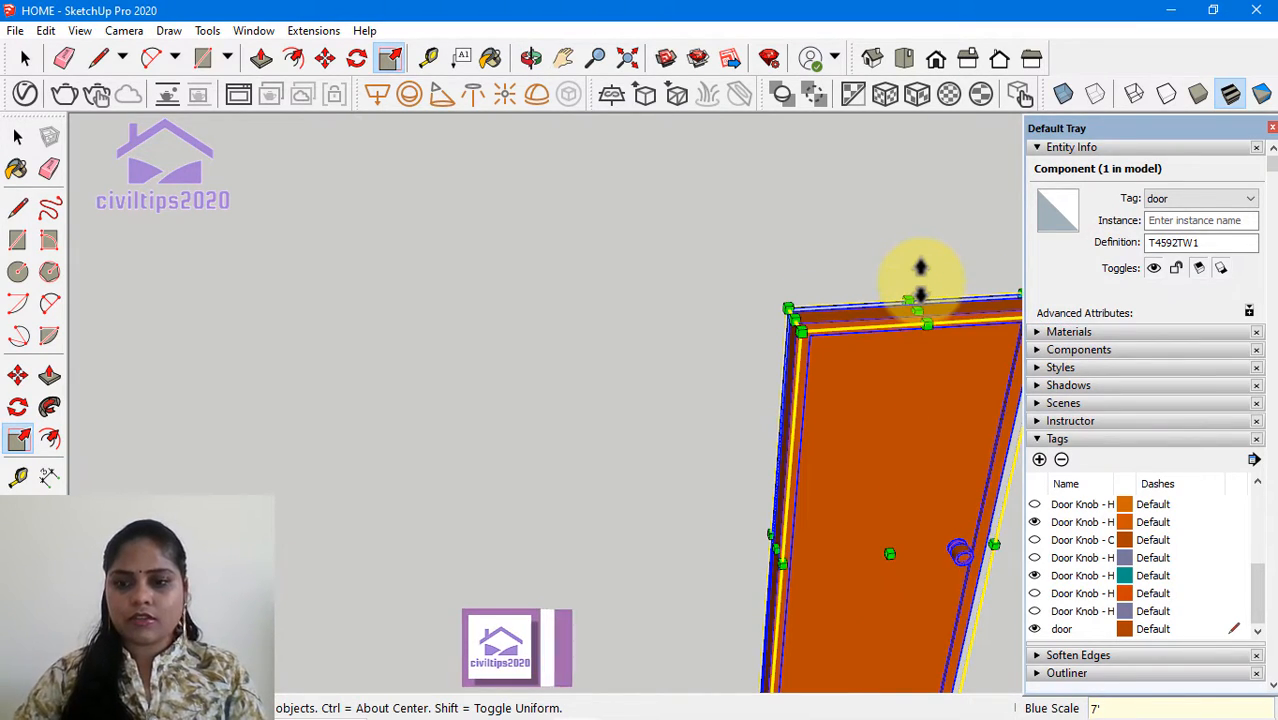
key(space)
scroll(779, 357, down, 6)
middle_drag(867, 499, 884, 456)
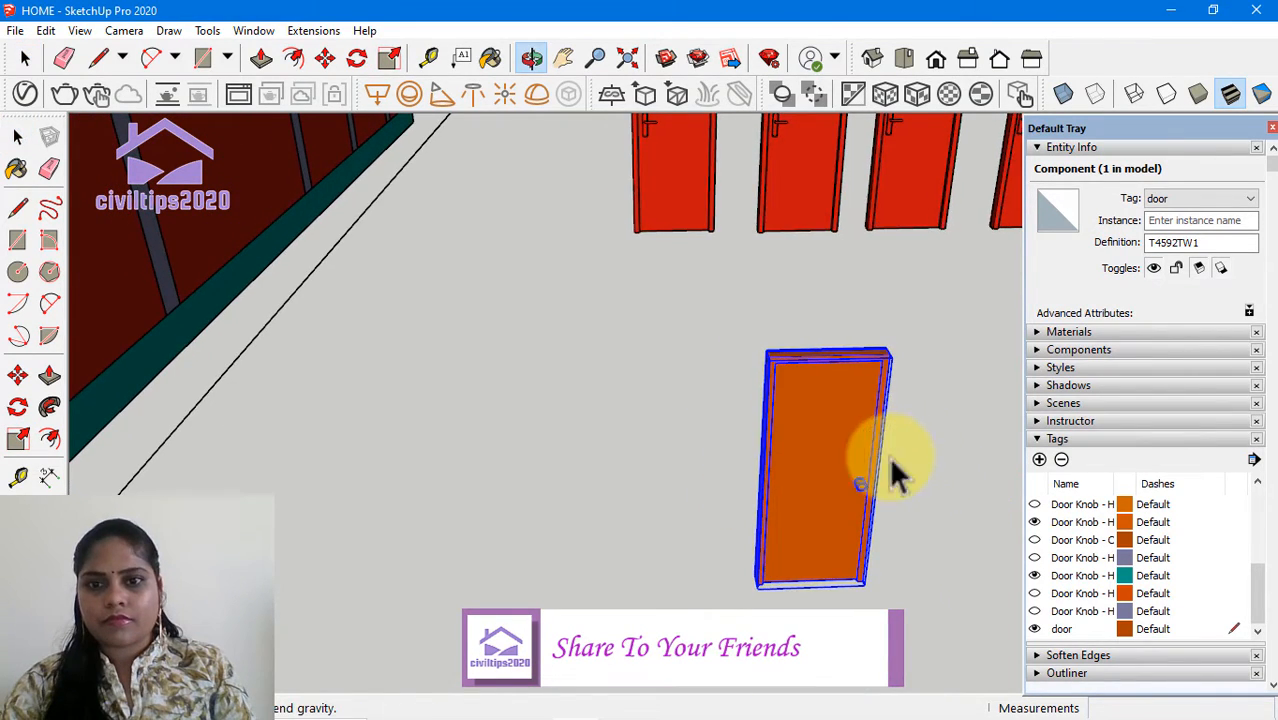
click(463, 478)
Step: Measure the resized door's width between its two upper corners
click(428, 60)
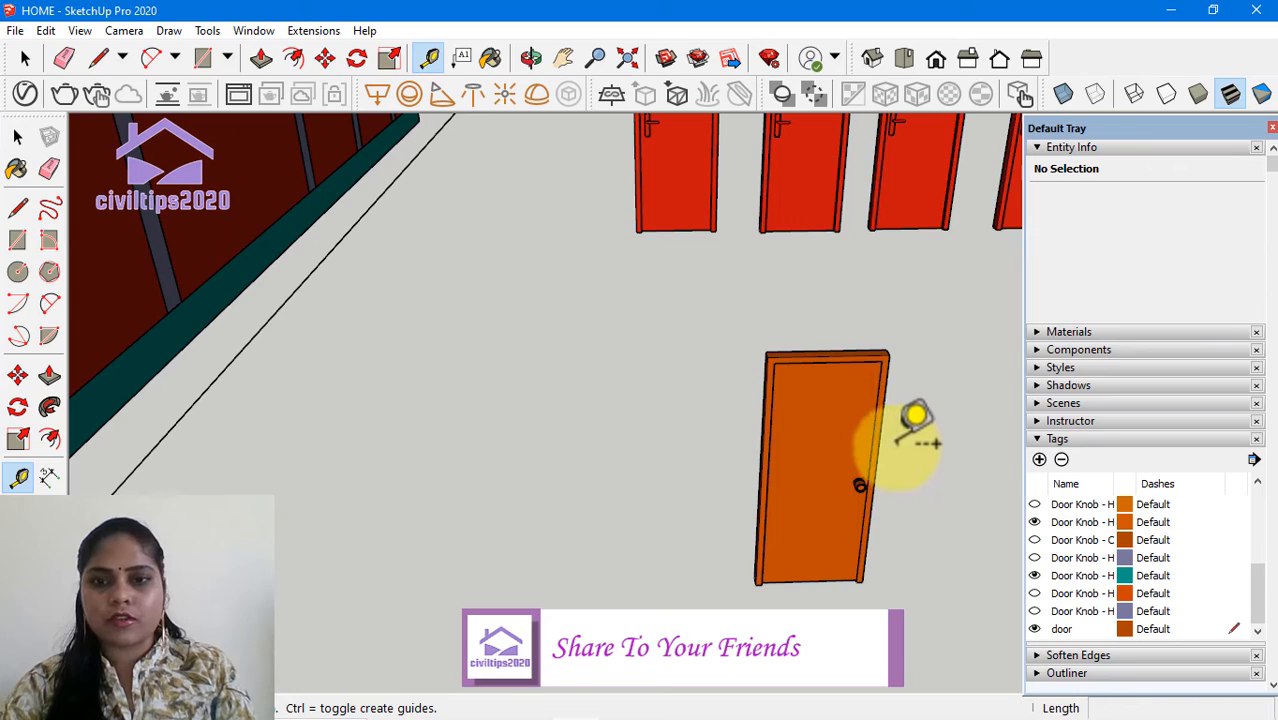
scroll(900, 438, up, 3)
click(885, 357)
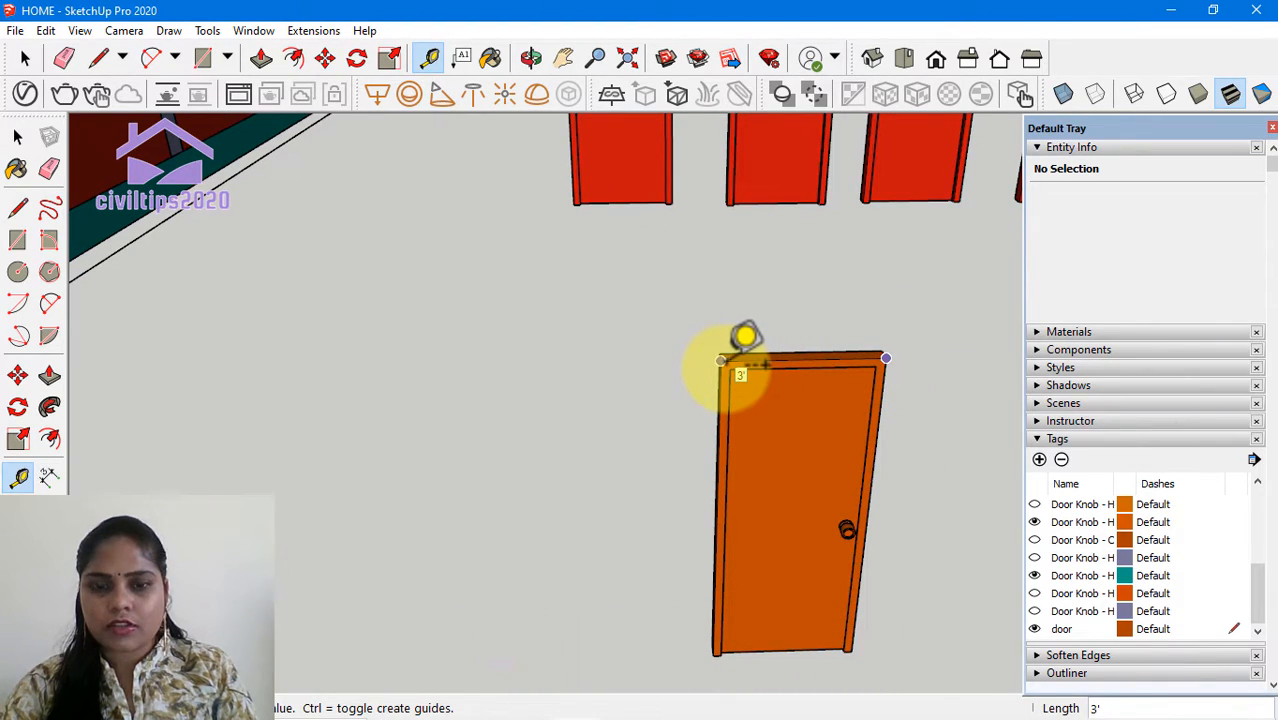
Step: Measure the resized door's height from its base to its upper corner with the Tape Measure tool
key(space)
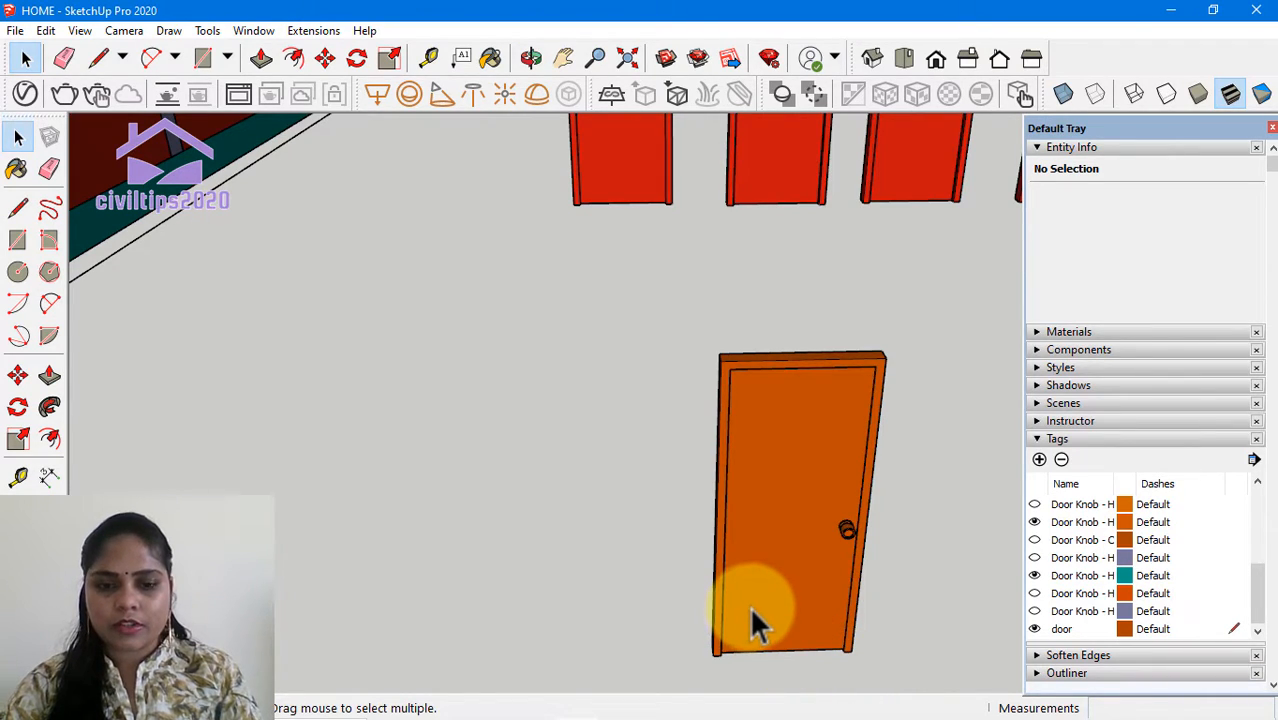
key(t)
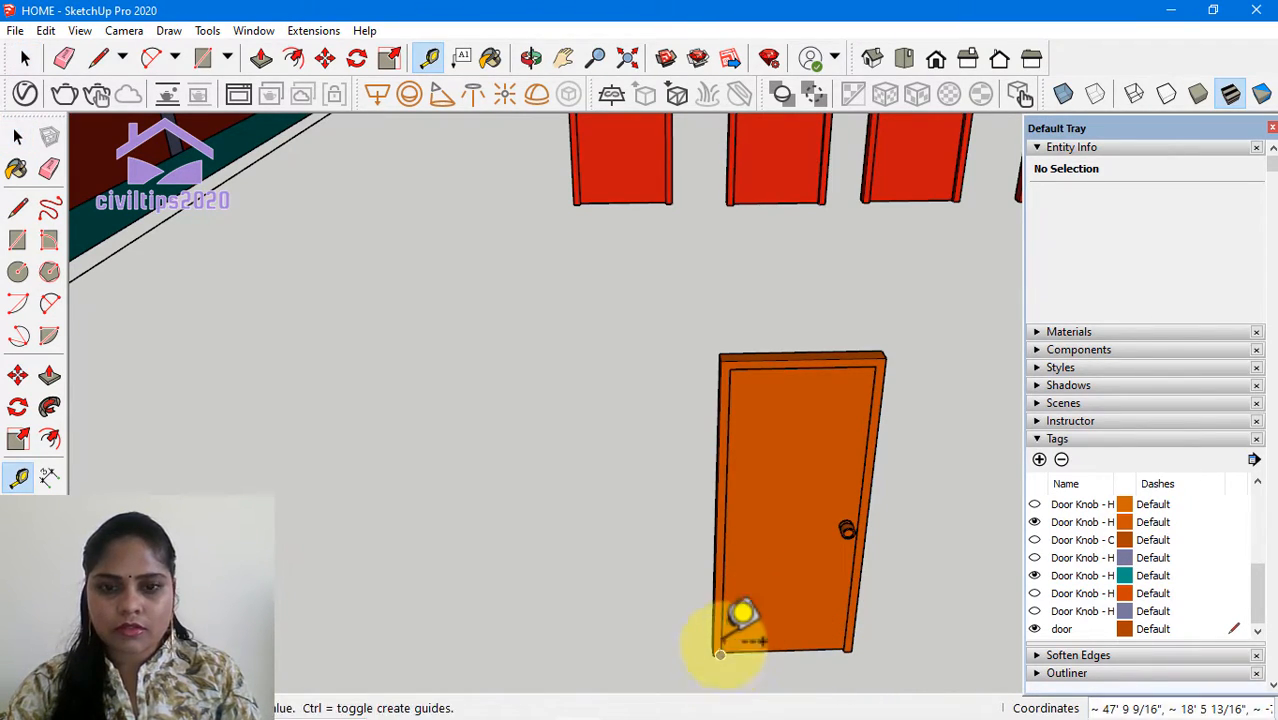
click(720, 655)
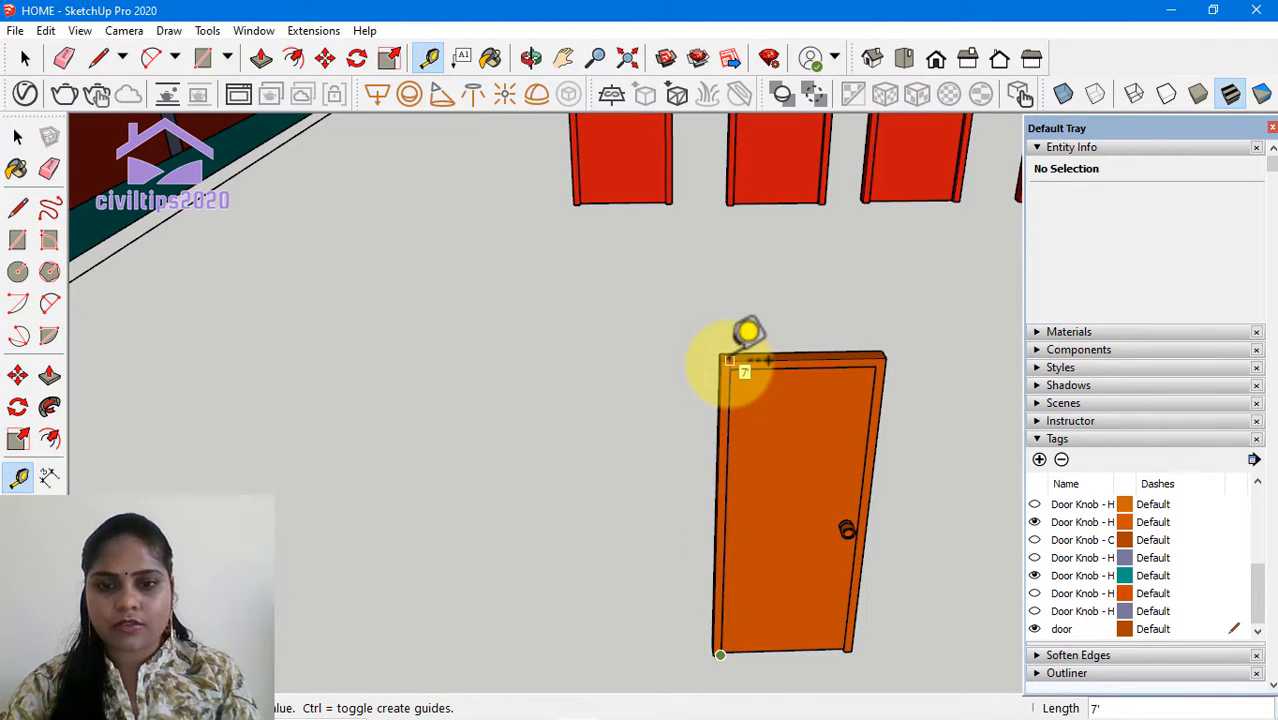
key(space)
scroll(640, 459, down, 5)
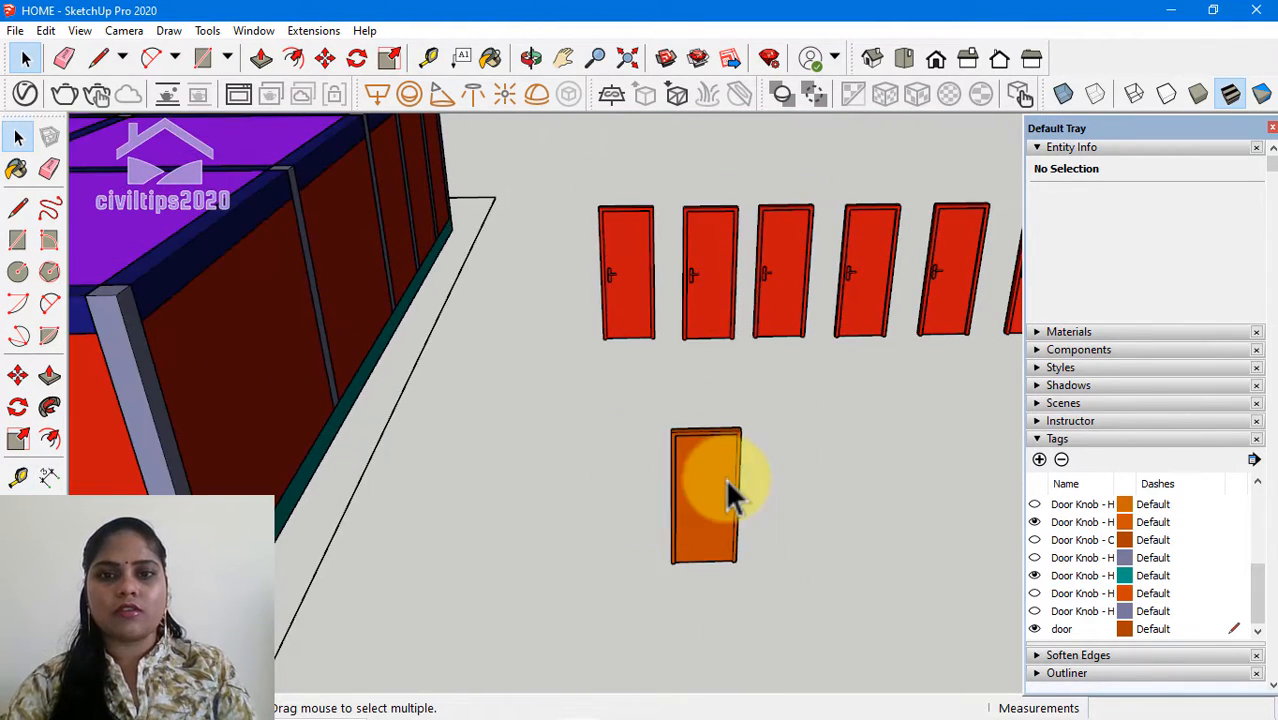
Step: Delete the row of red imported doors beside the house, keeping only the resized single door
scroll(725, 478, down, 2)
click(771, 339)
key(Delete)
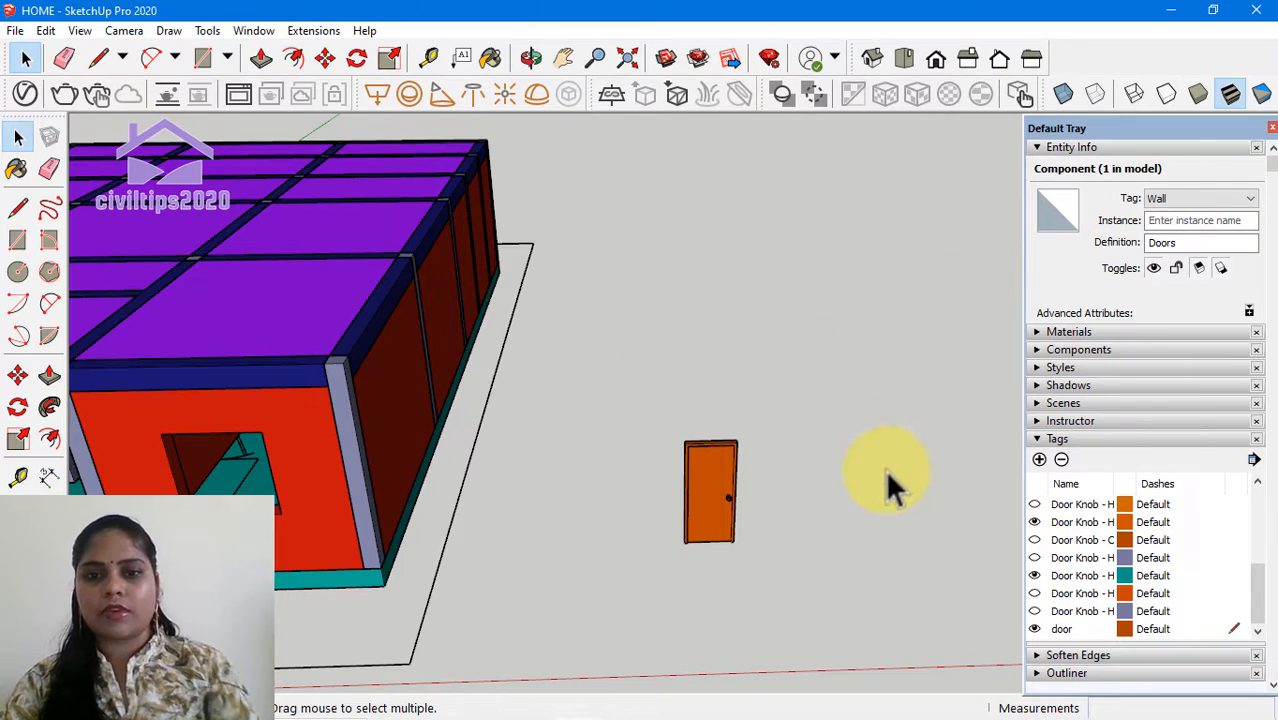
Step: Copy the single door by its lower corner into the door opening of the house's front wall, against the column
middle_drag(884, 446, 720, 570)
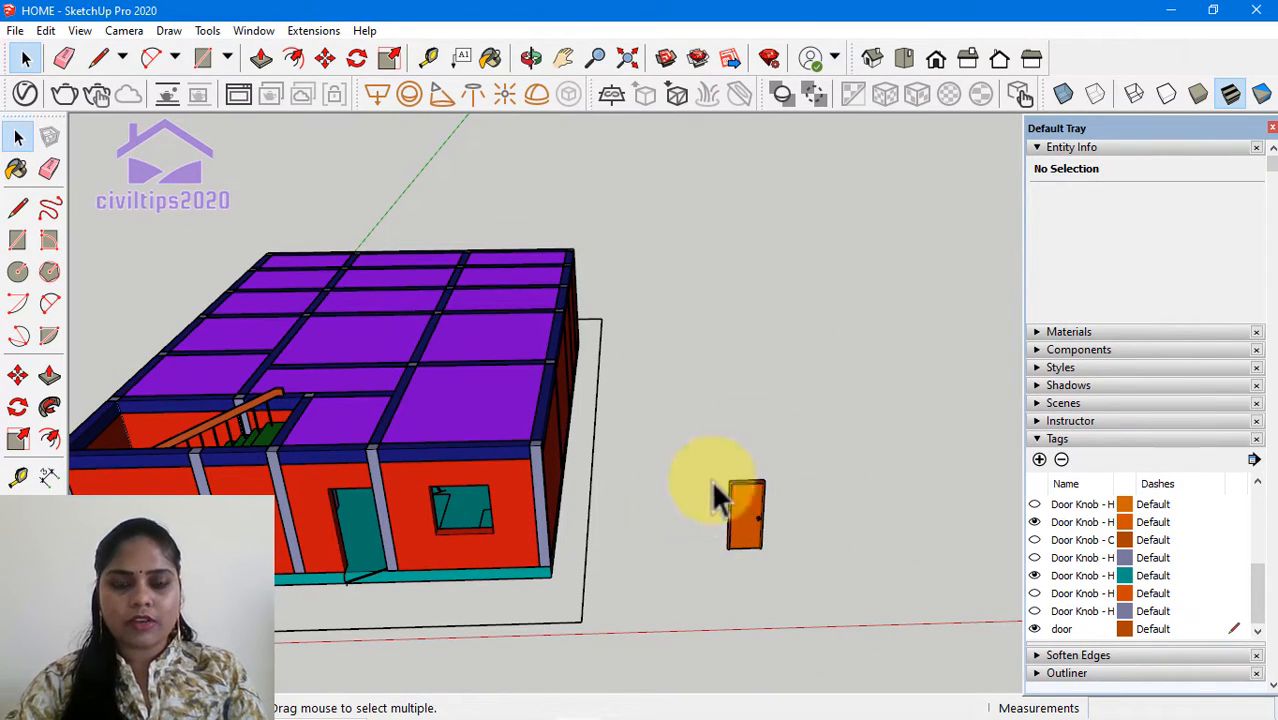
click(742, 527)
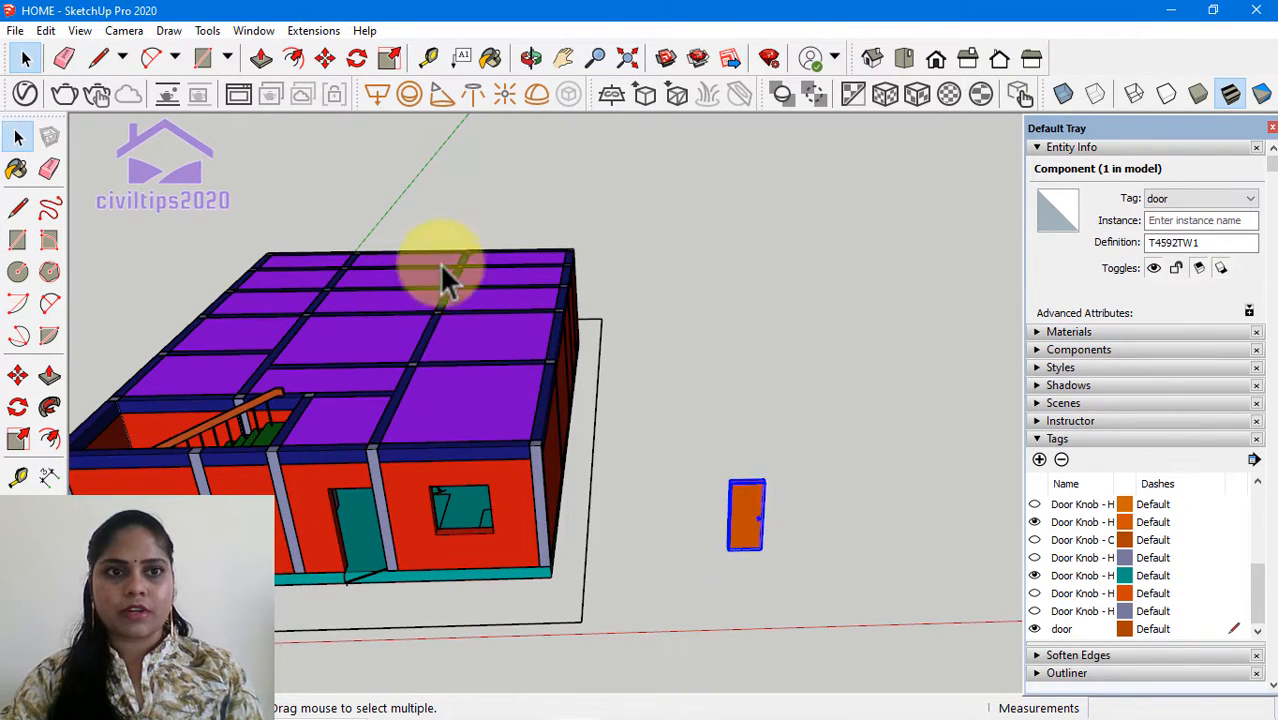
click(325, 57)
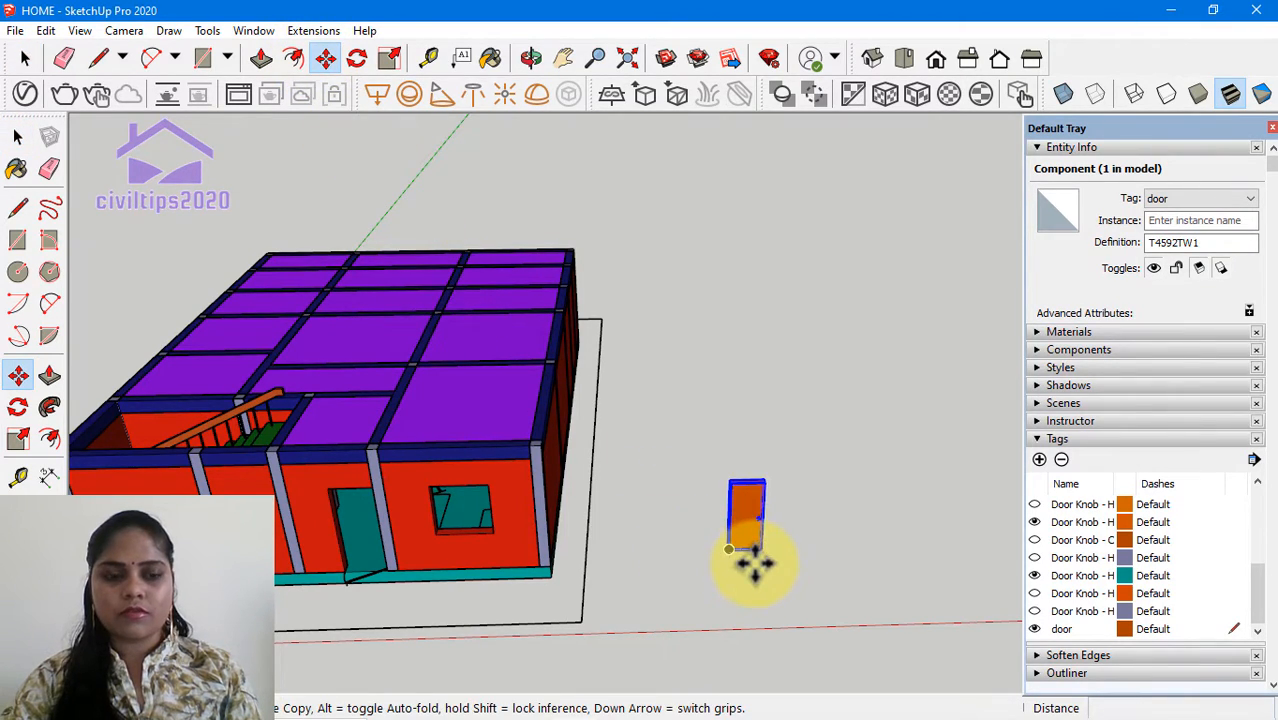
scroll(747, 563, up, 6)
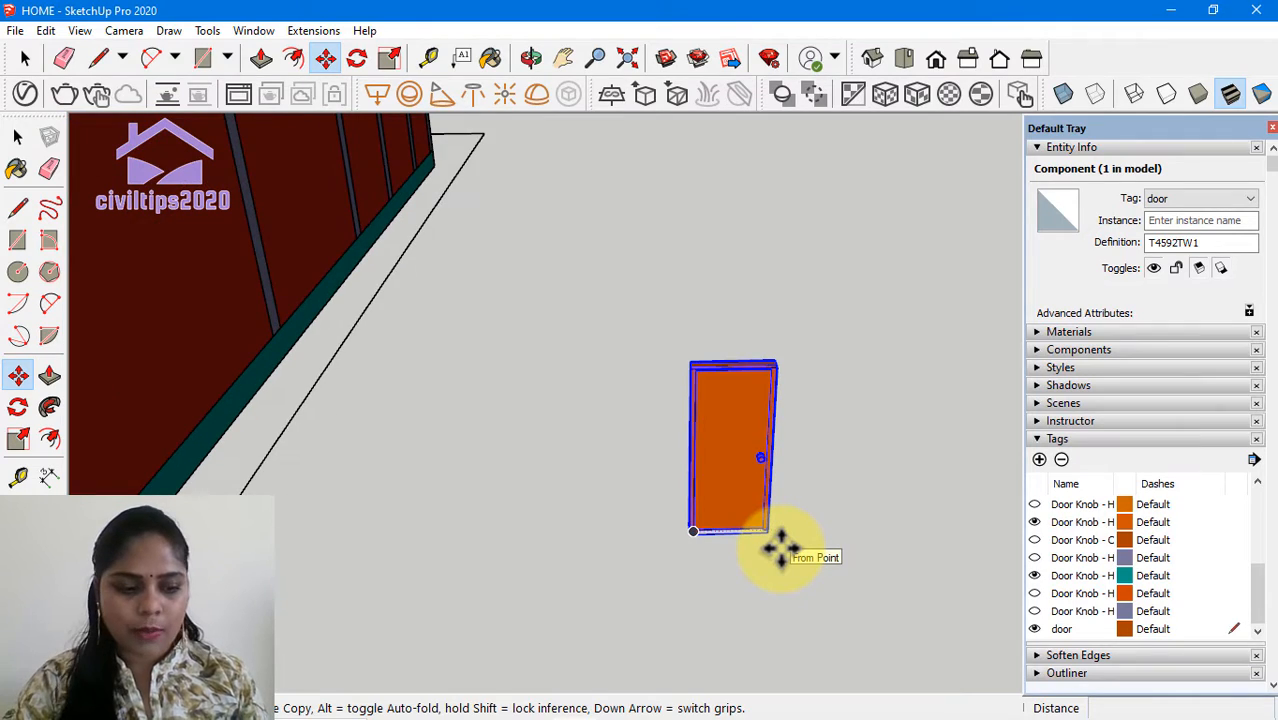
scroll(692, 538, up, 3)
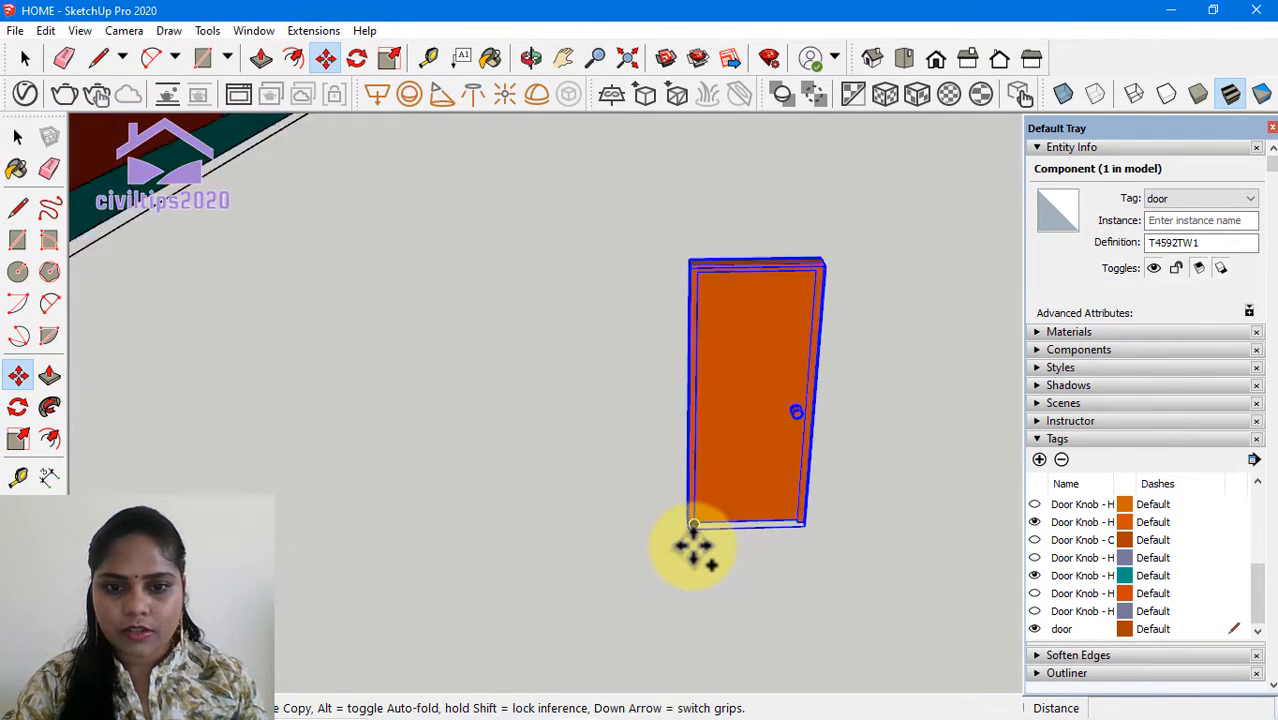
scroll(690, 527, up, 1)
scroll(690, 530, up, 3)
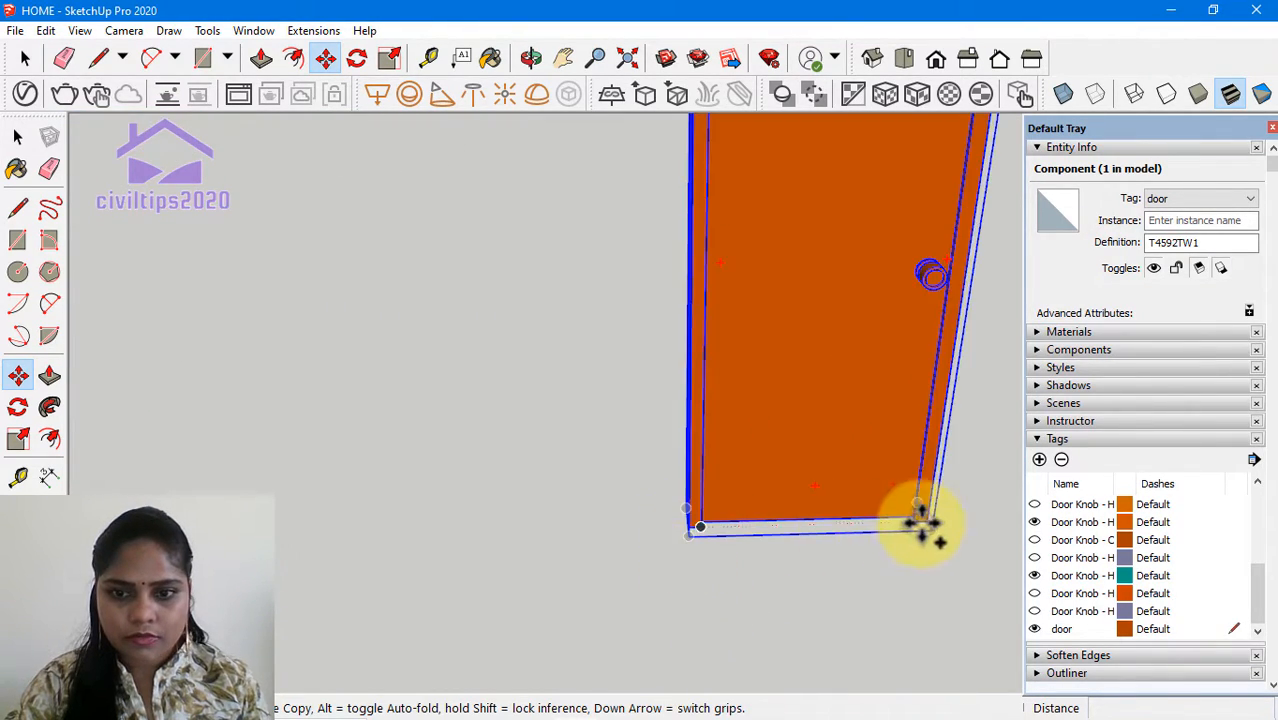
click(928, 520)
key(ctrl)
scroll(620, 599, down, 5)
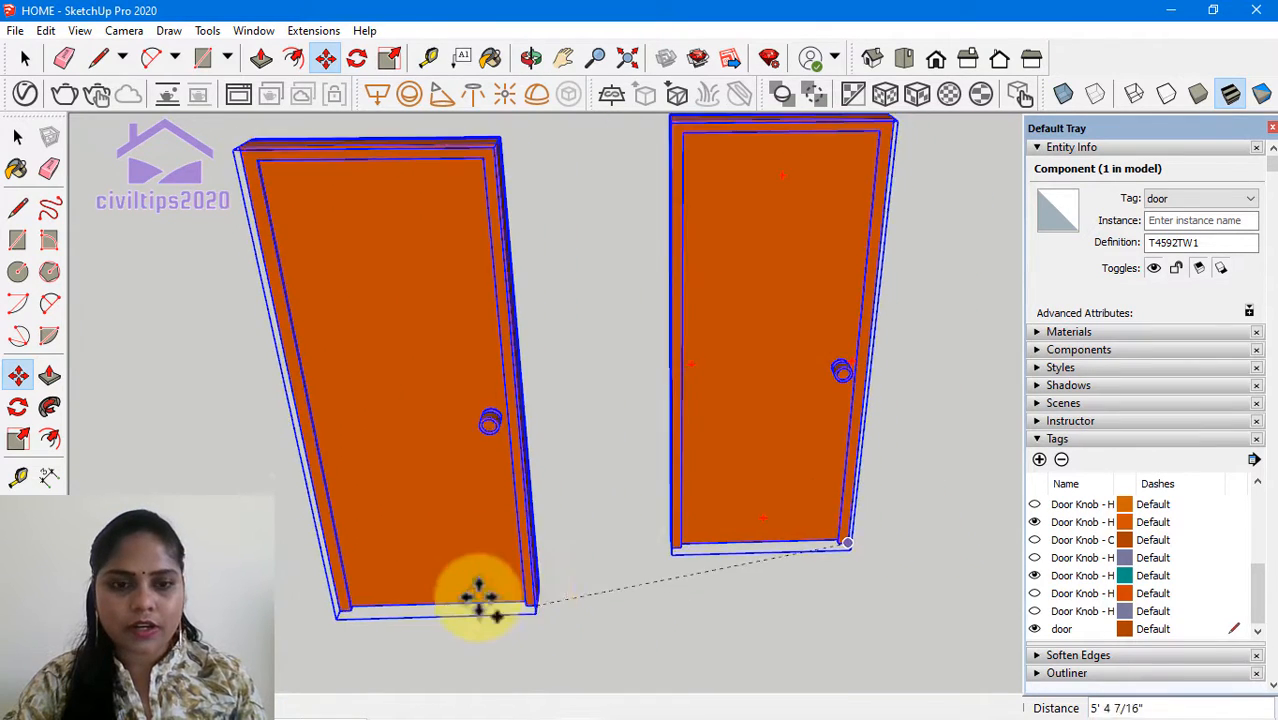
scroll(425, 597, down, 3)
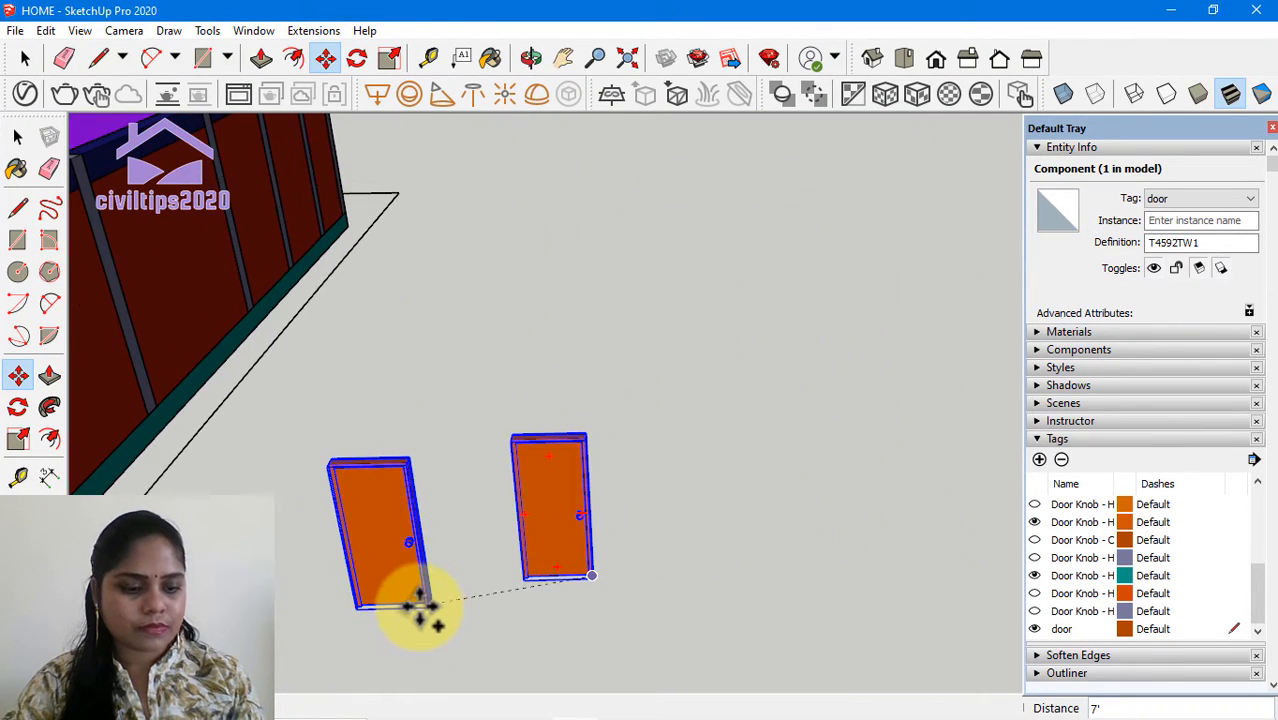
middle_drag(415, 605, 485, 591)
middle_drag(384, 557, 678, 398)
middle_drag(322, 565, 494, 524)
scroll(284, 562, down, 3)
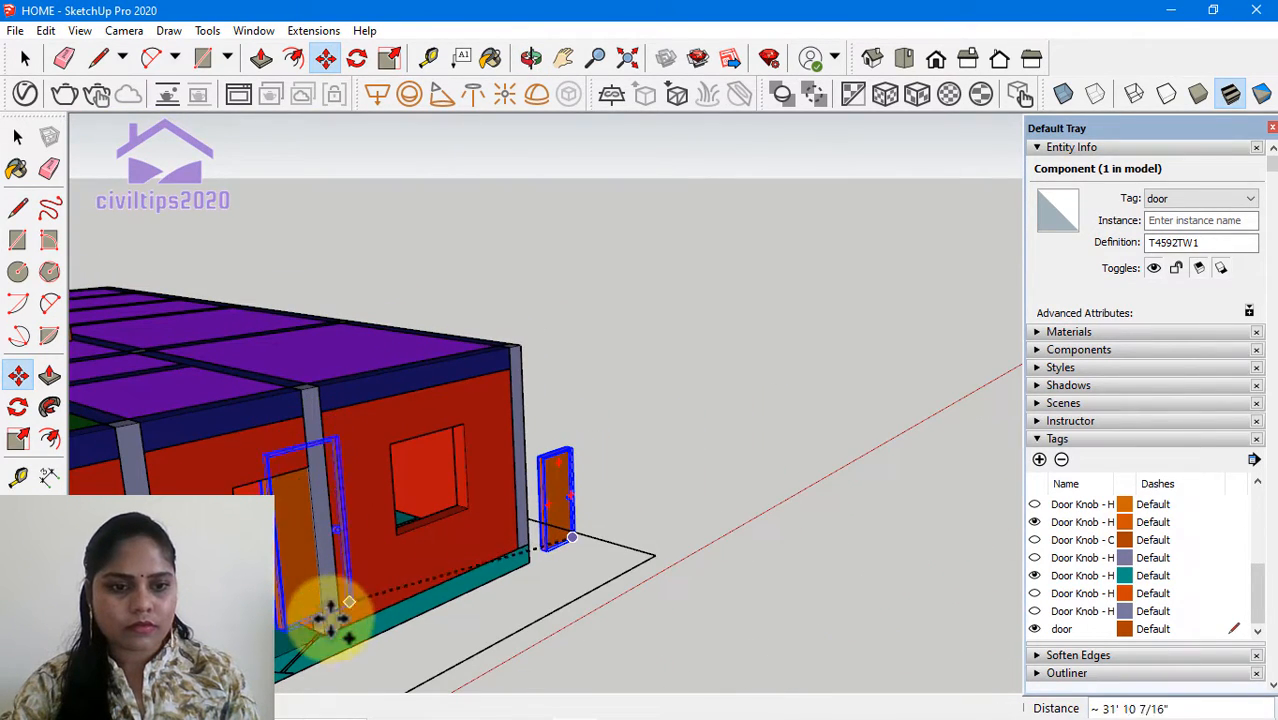
scroll(305, 610, up, 4)
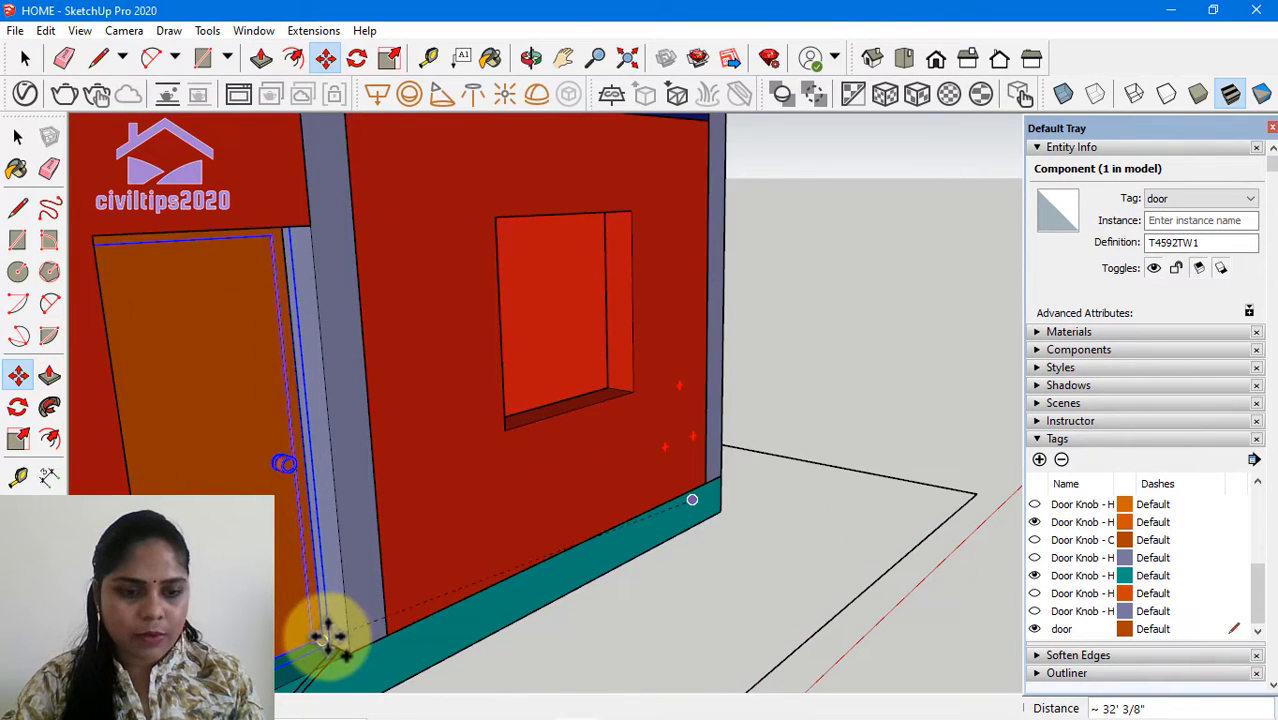
scroll(300, 614, down, 2)
scroll(298, 611, down, 2)
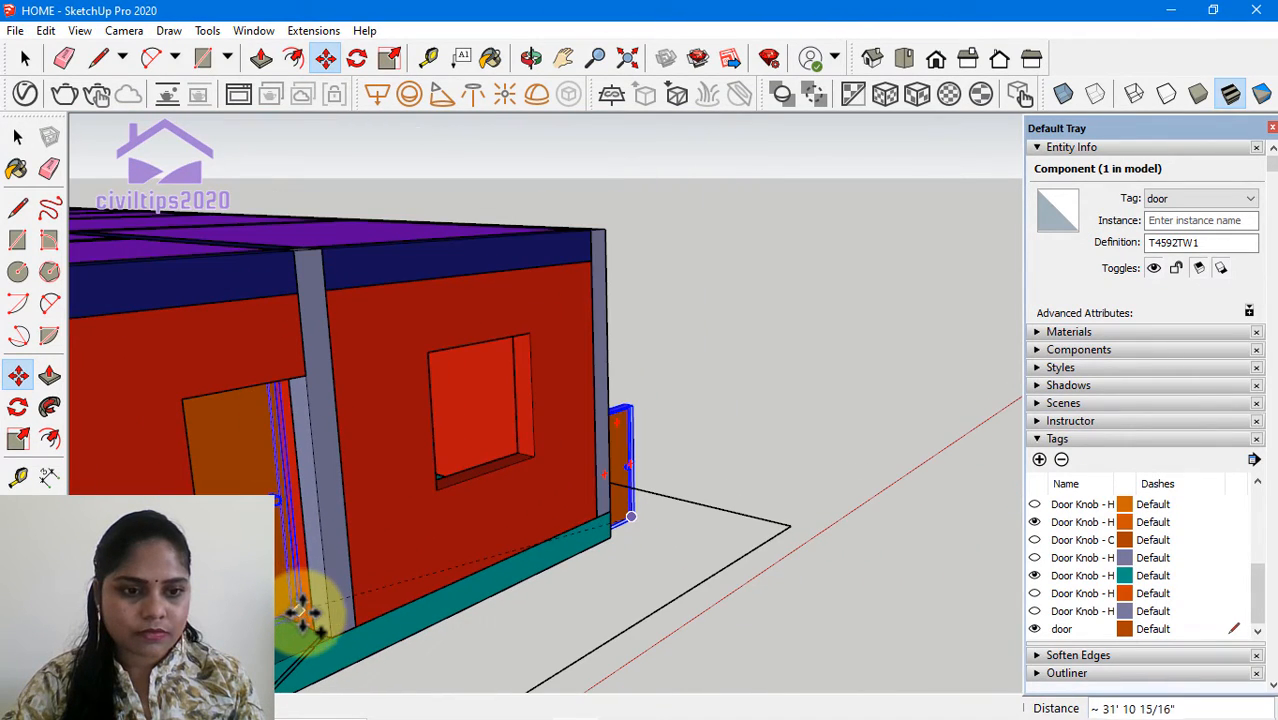
scroll(312, 632, up, 4)
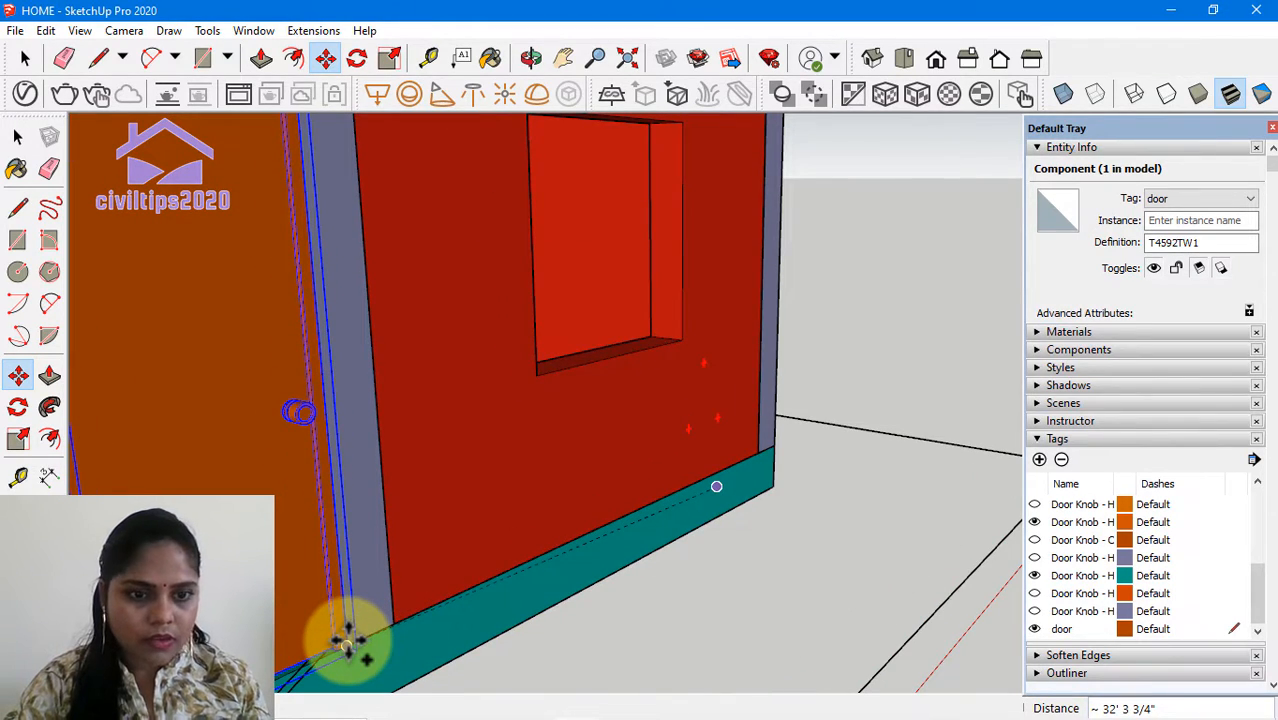
click(345, 640)
scroll(541, 645, down, 3)
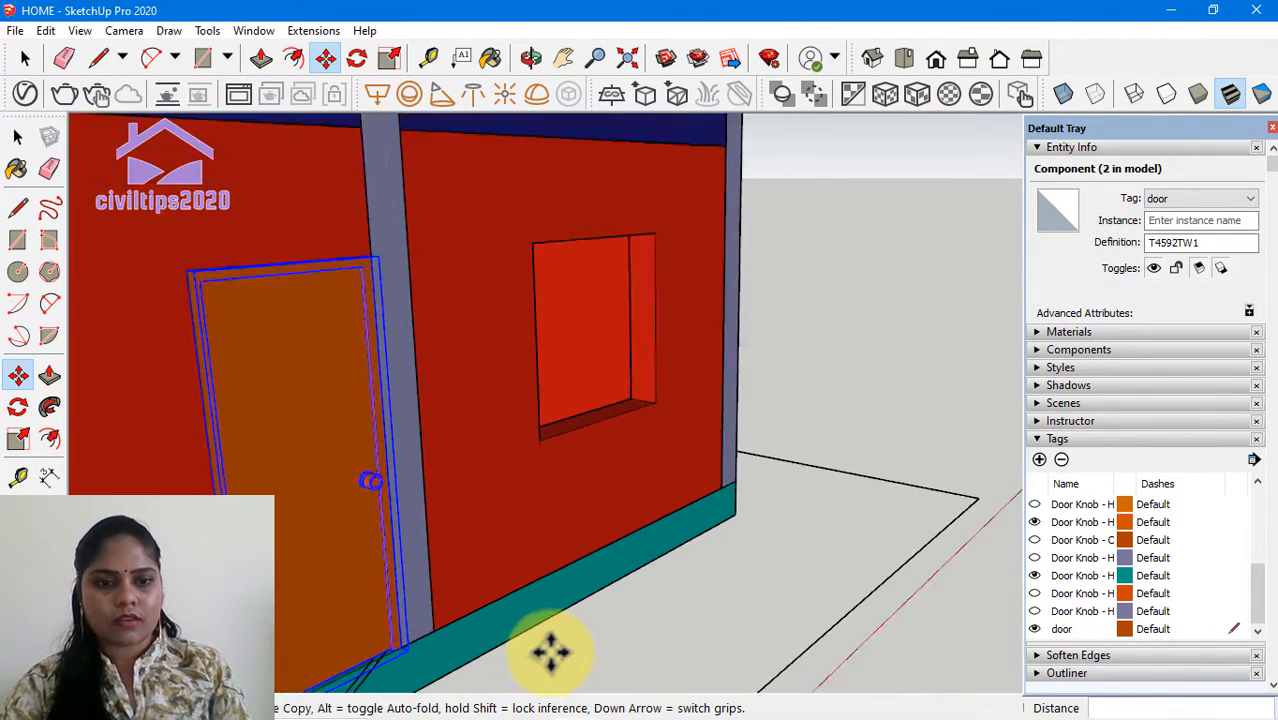
scroll(573, 648, down, 6)
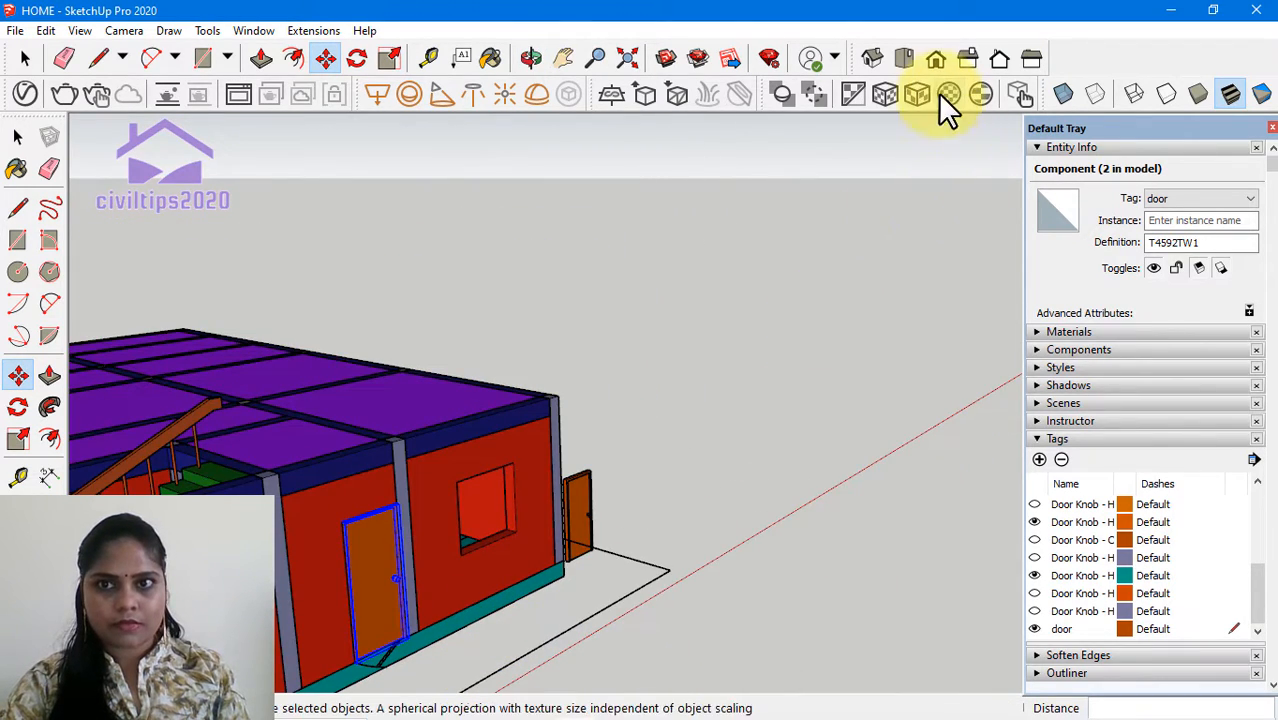
Step: Show the scale grips of the placed door copy and hide the Wall tag
click(875, 62)
middle_drag(790, 585, 528, 570)
scroll(665, 613, up, 5)
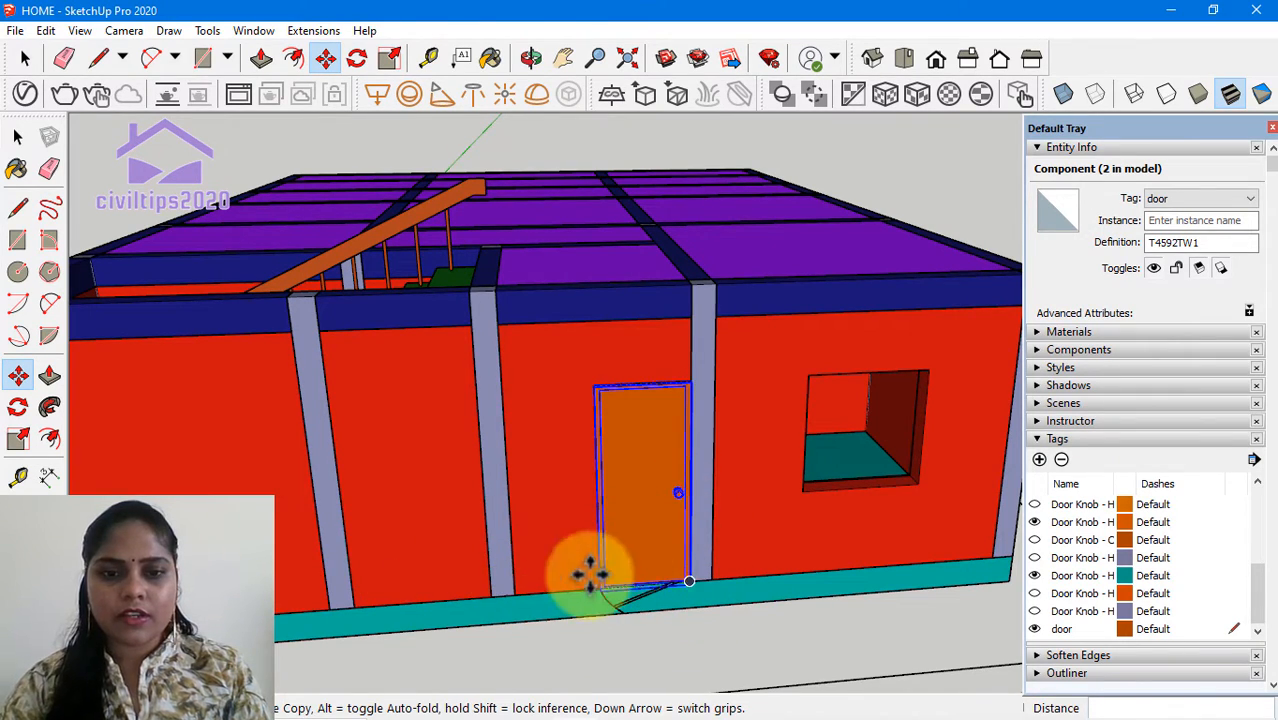
key(space)
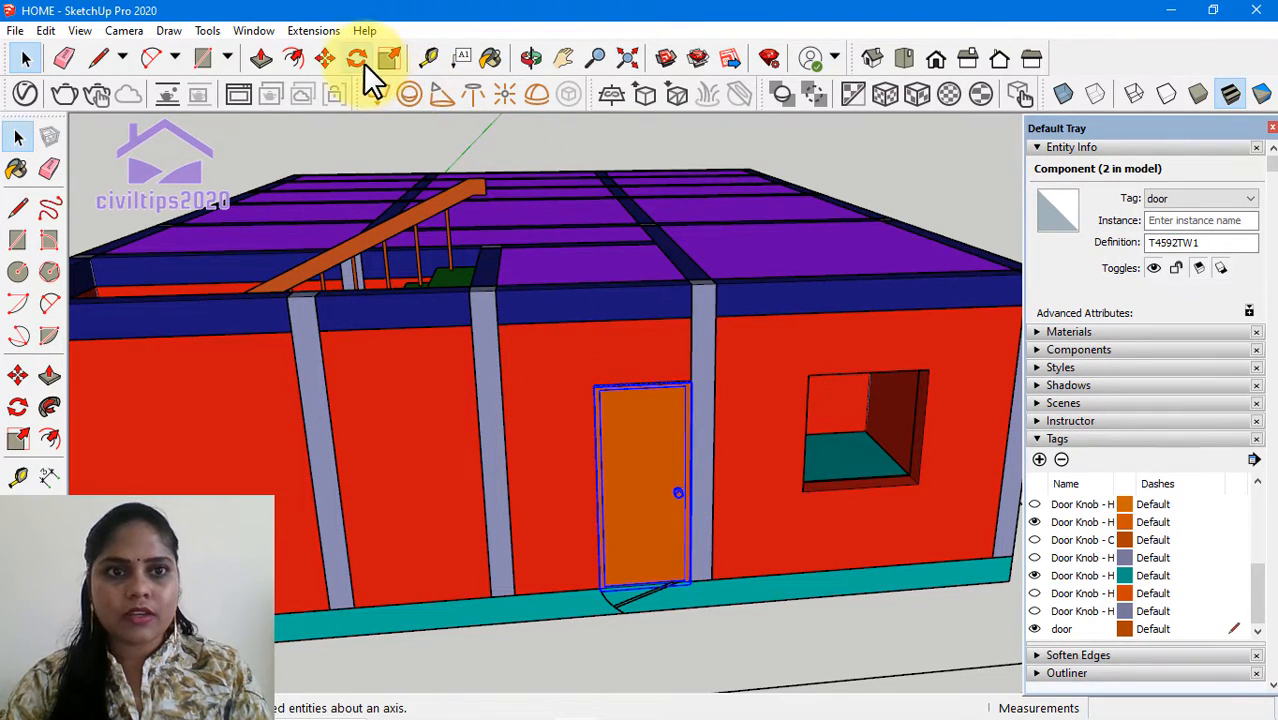
click(390, 58)
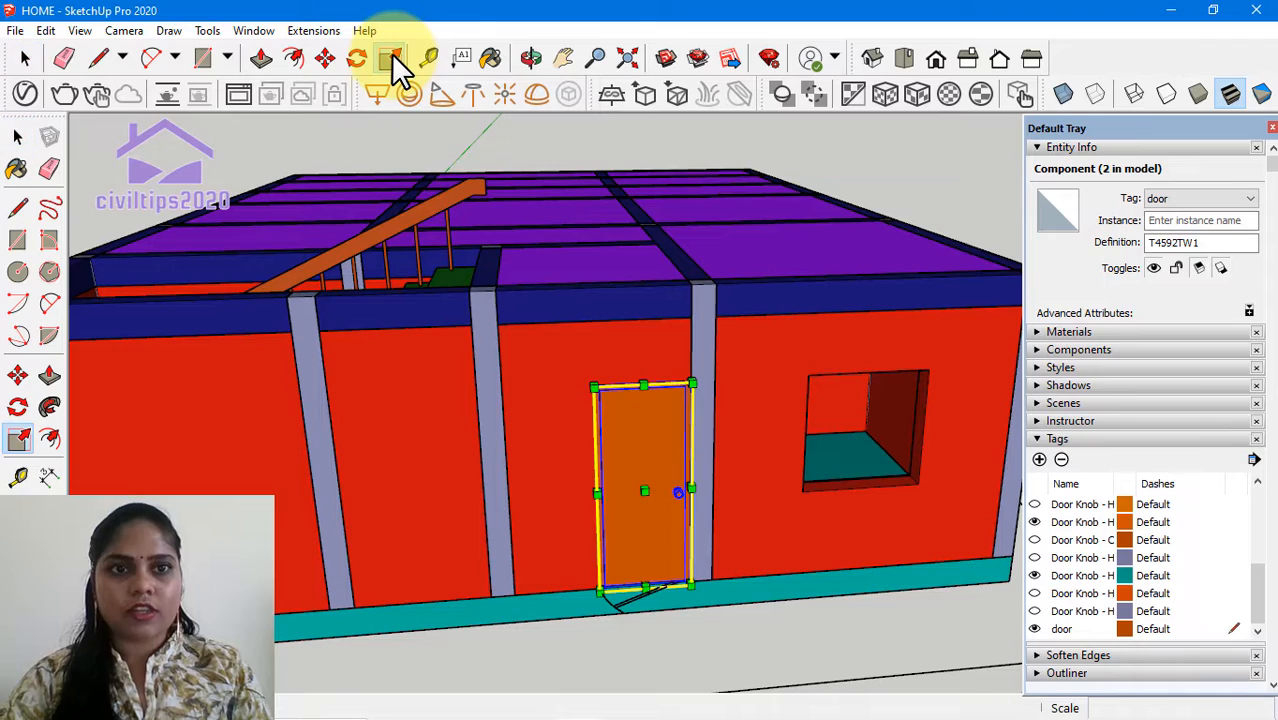
scroll(656, 540, up, 3)
scroll(1085, 550, up, 5)
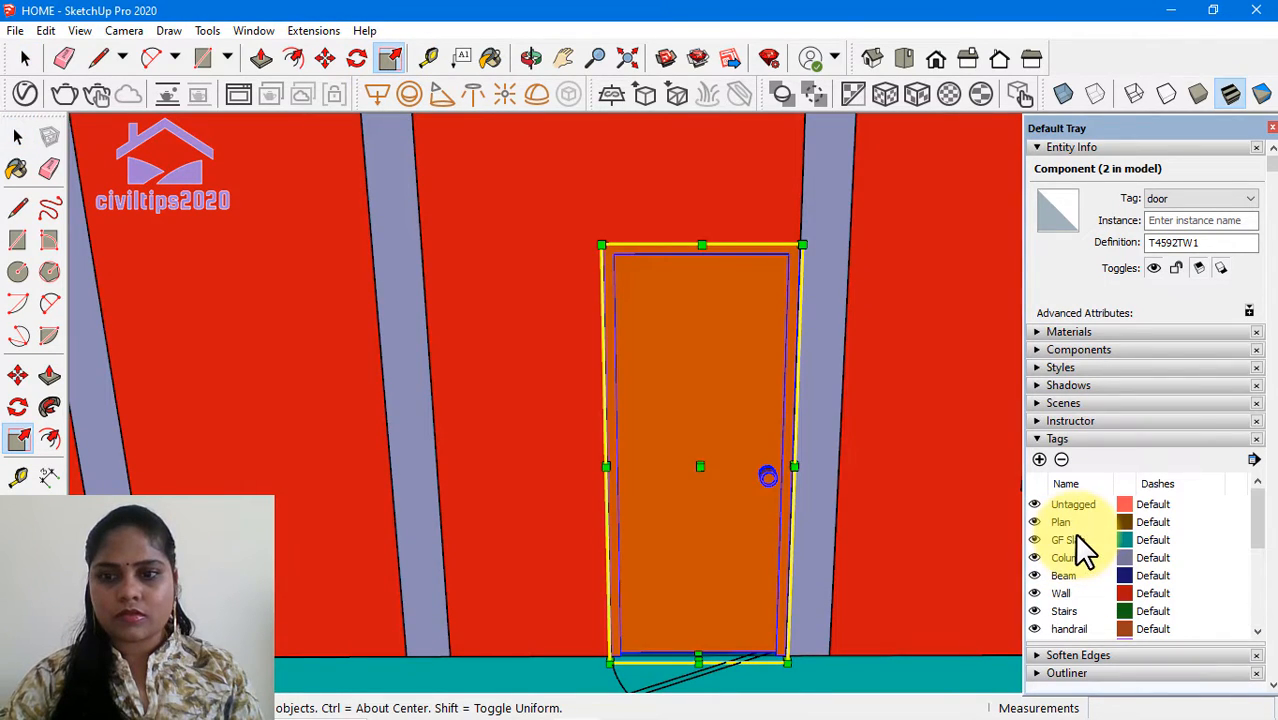
click(1035, 593)
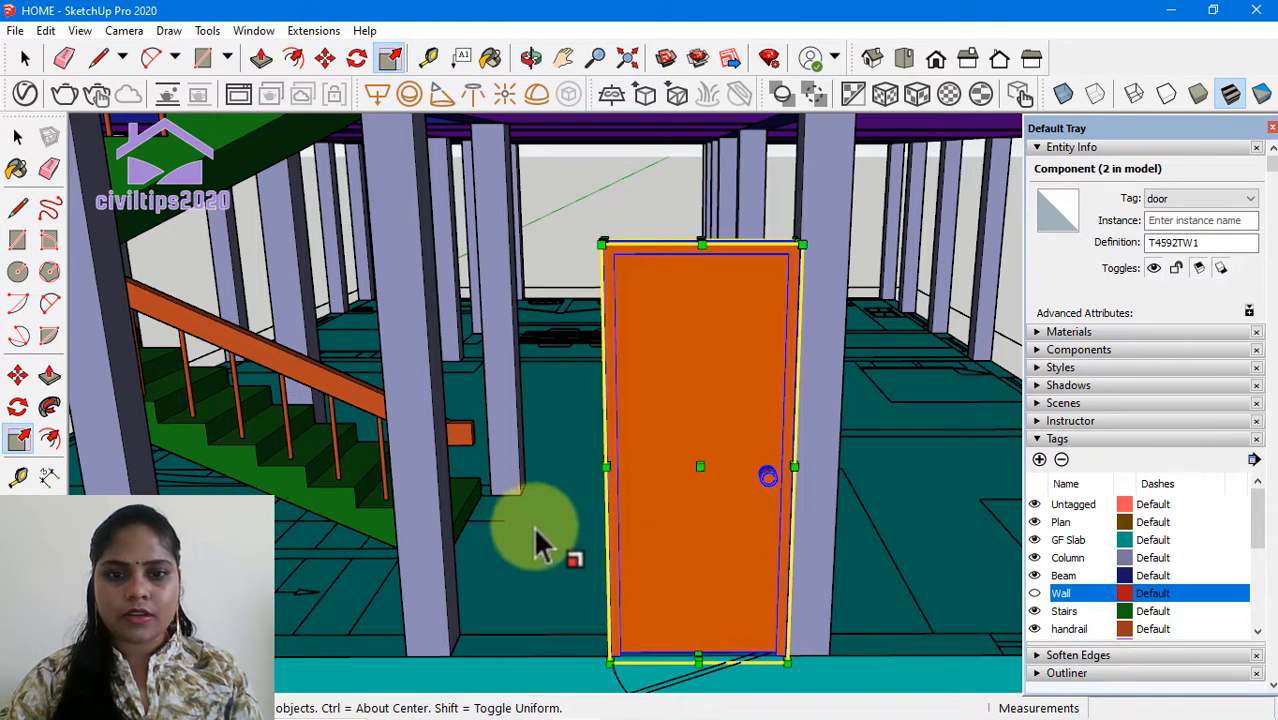
Step: Mirror the placed door along the red axis with a scale factor of -1 and clear its selection
middle_drag(628, 528, 699, 562)
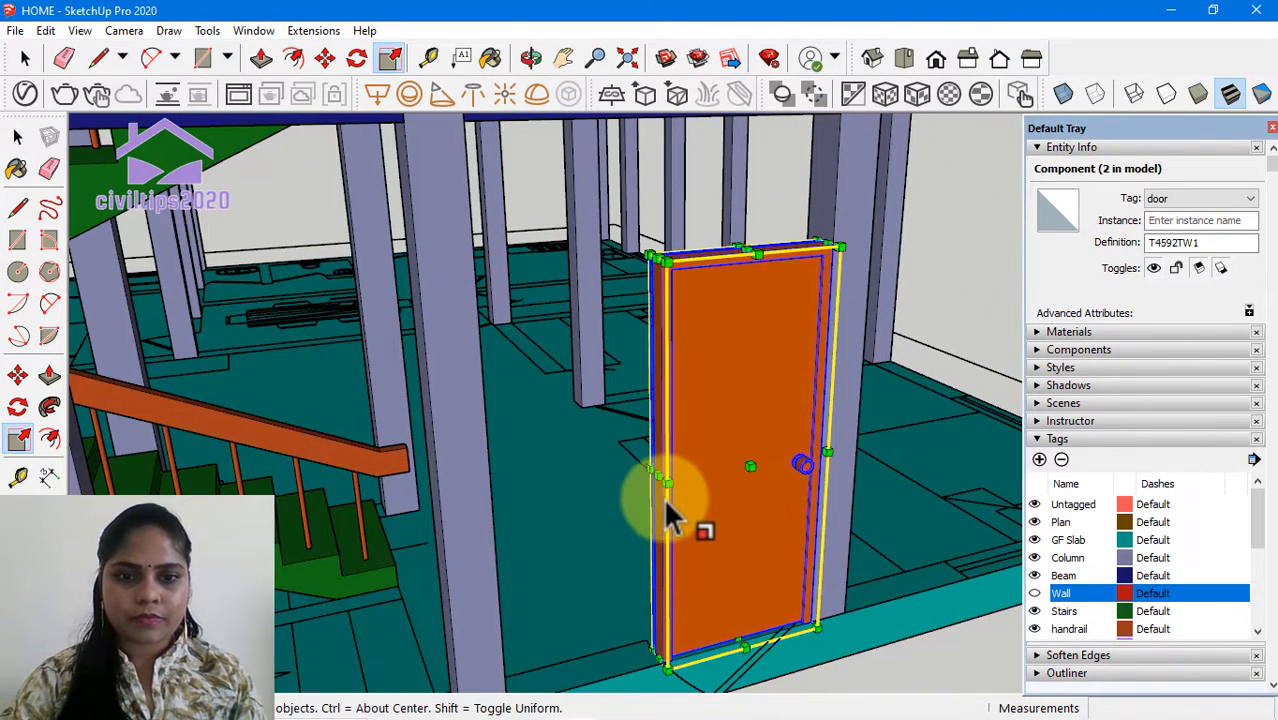
scroll(664, 505, up, 2)
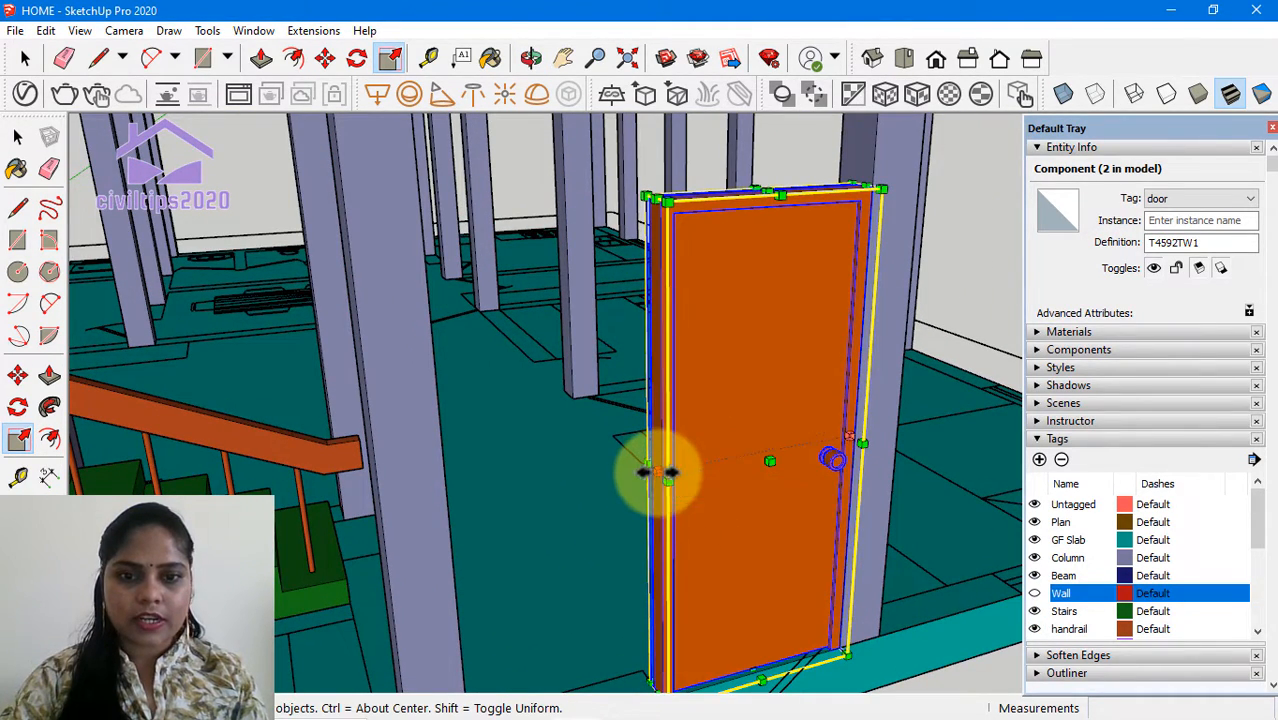
drag(660, 473, 975, 410)
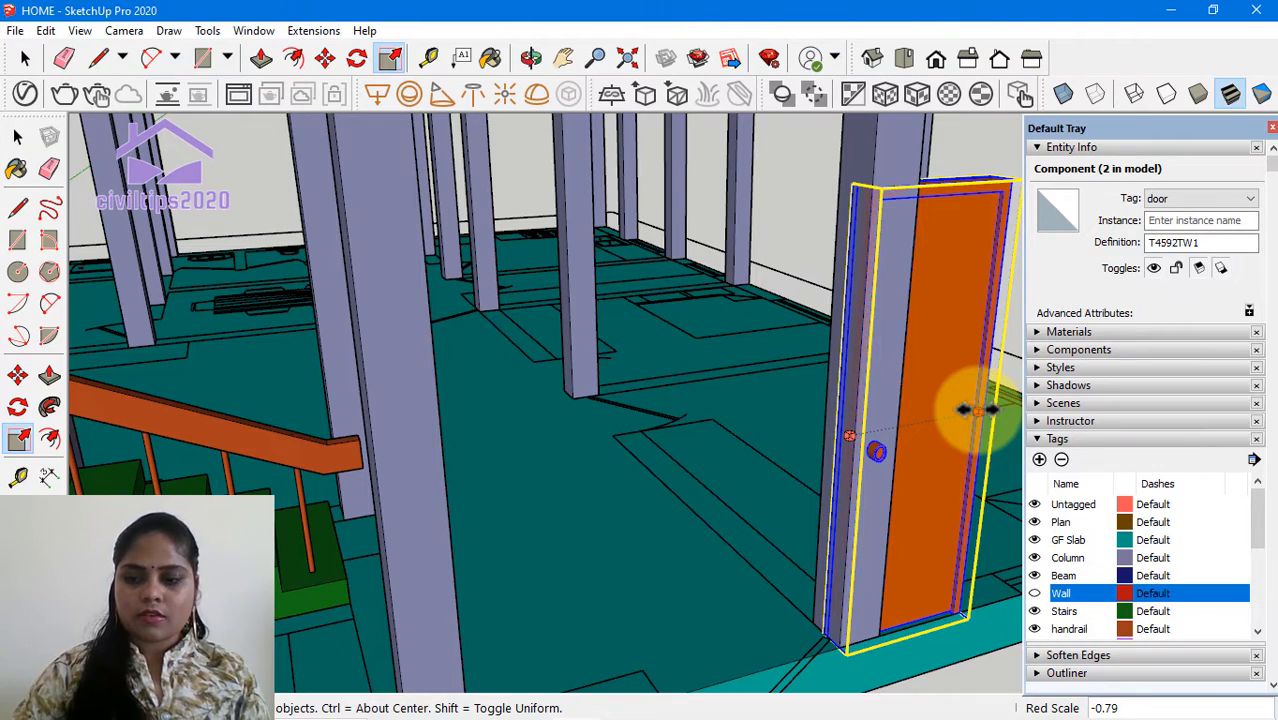
drag(975, 410, 977, 410)
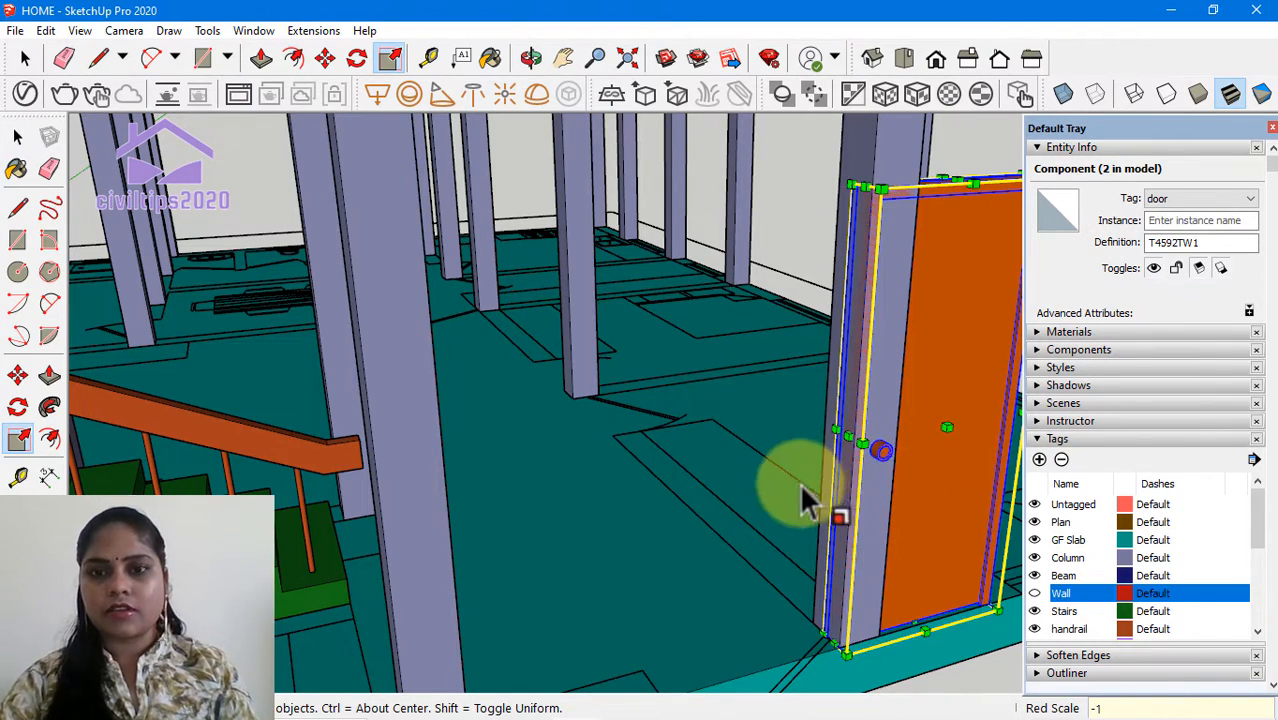
scroll(740, 510, down, 2)
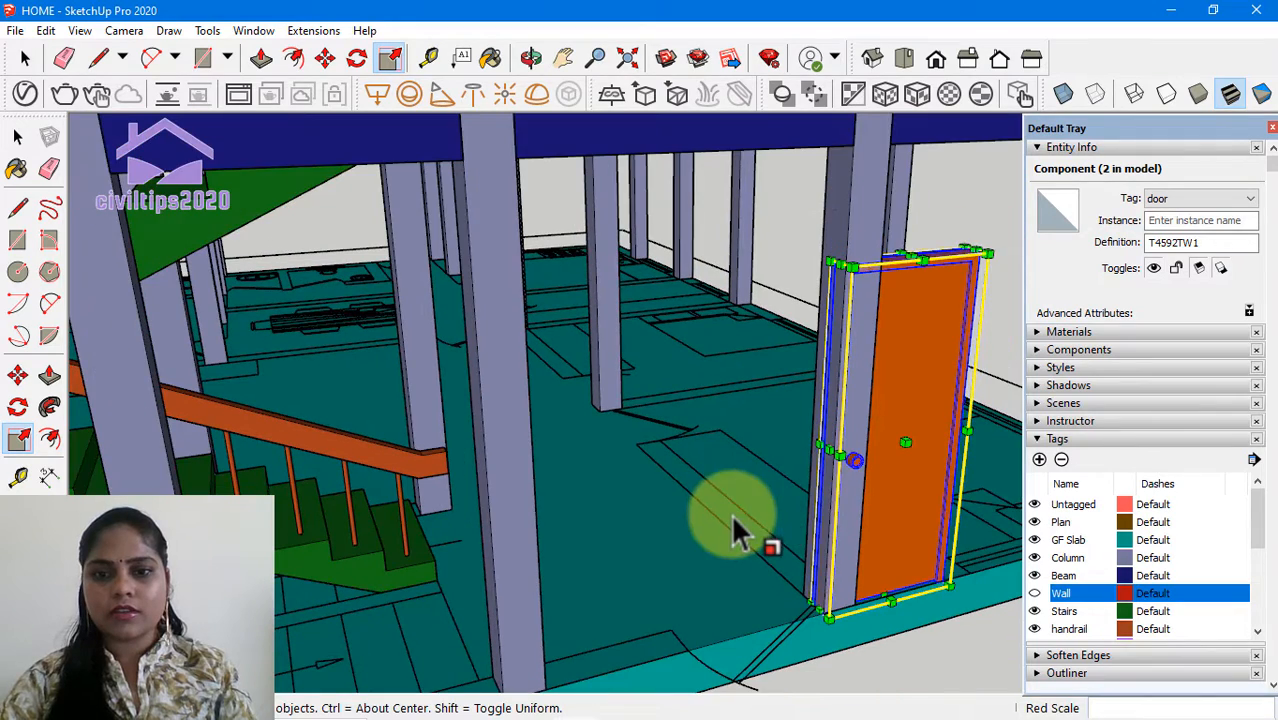
click(925, 688)
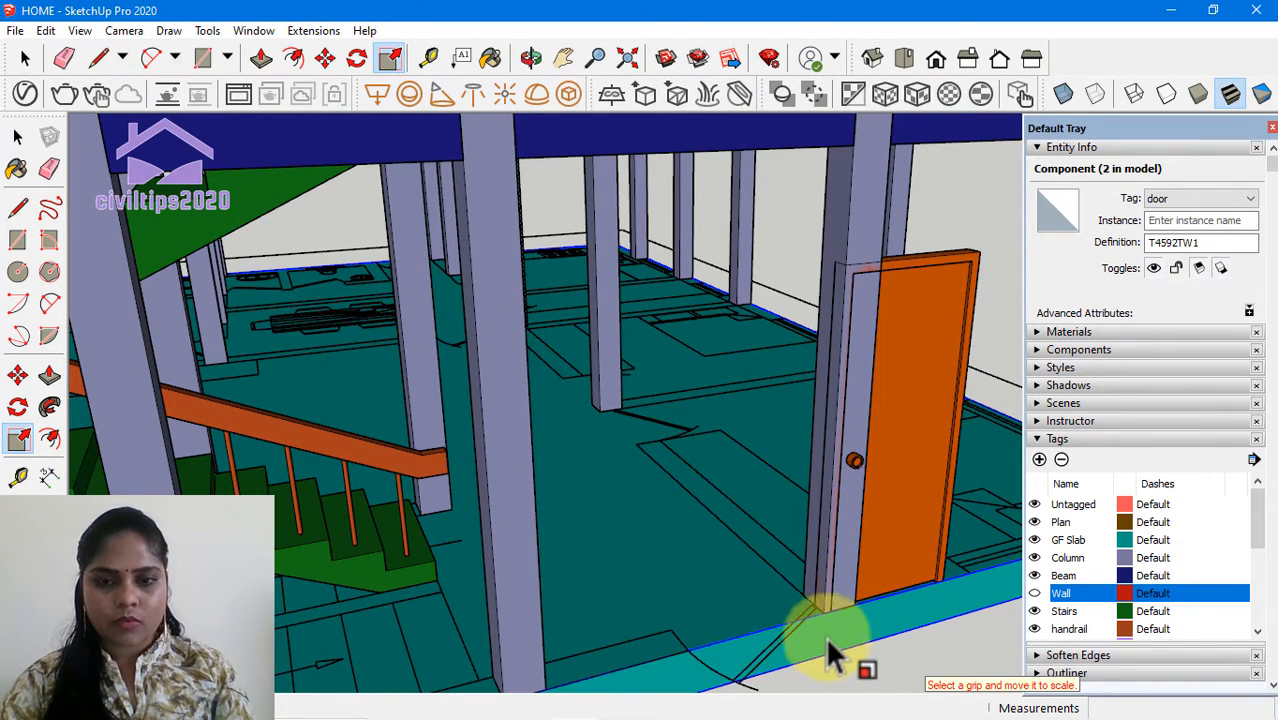
Step: Move the mirrored door 3' along the wall line back into its opening, snapping its lower corner to the column
click(903, 527)
key(m)
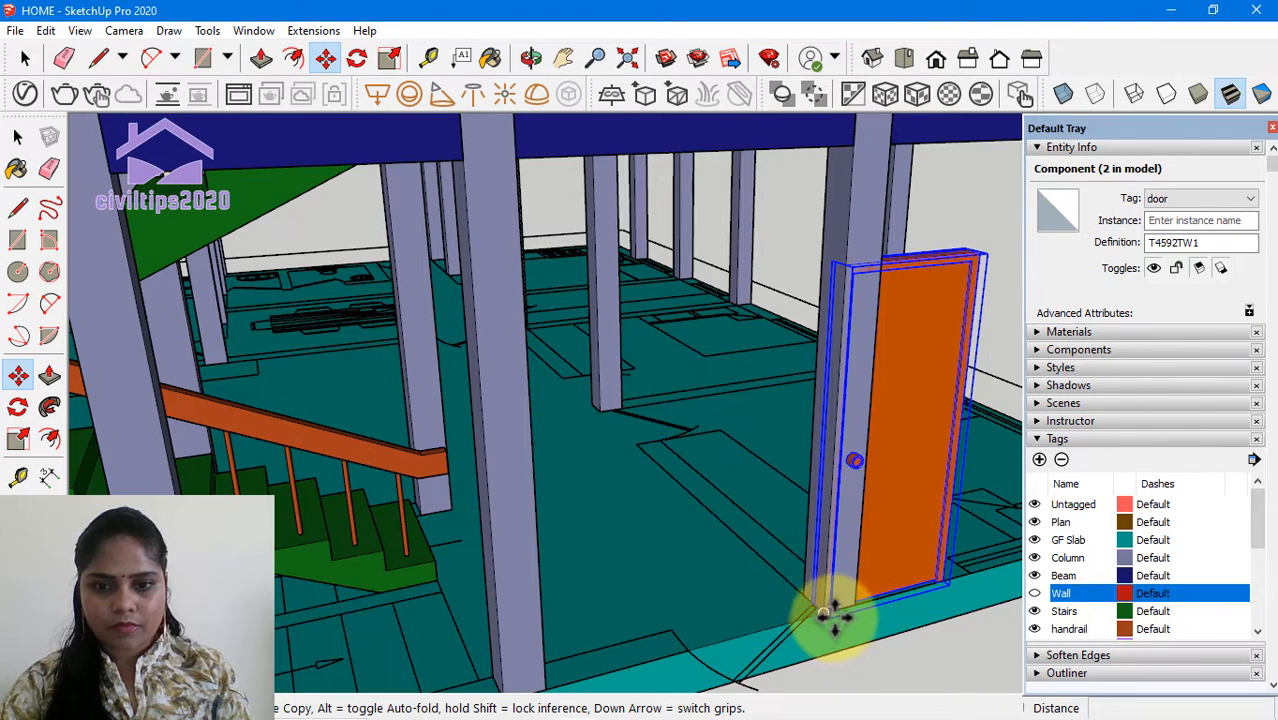
scroll(824, 614, up, 4)
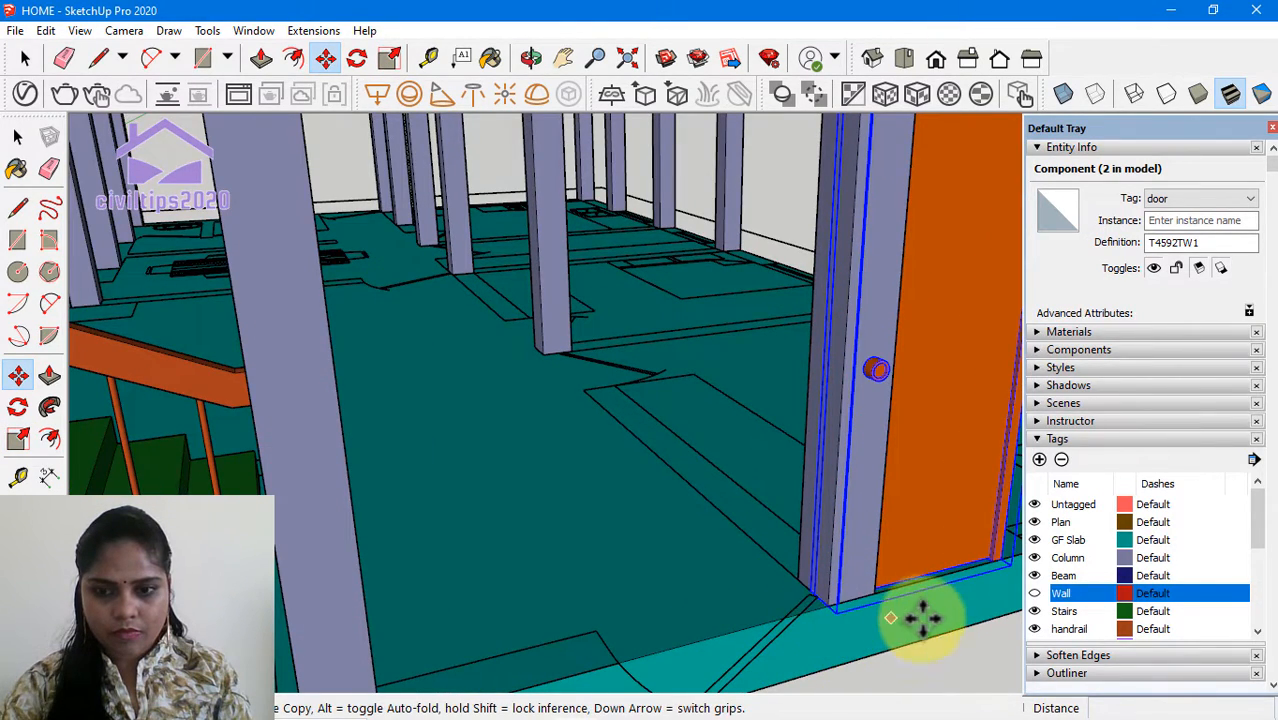
click(1003, 563)
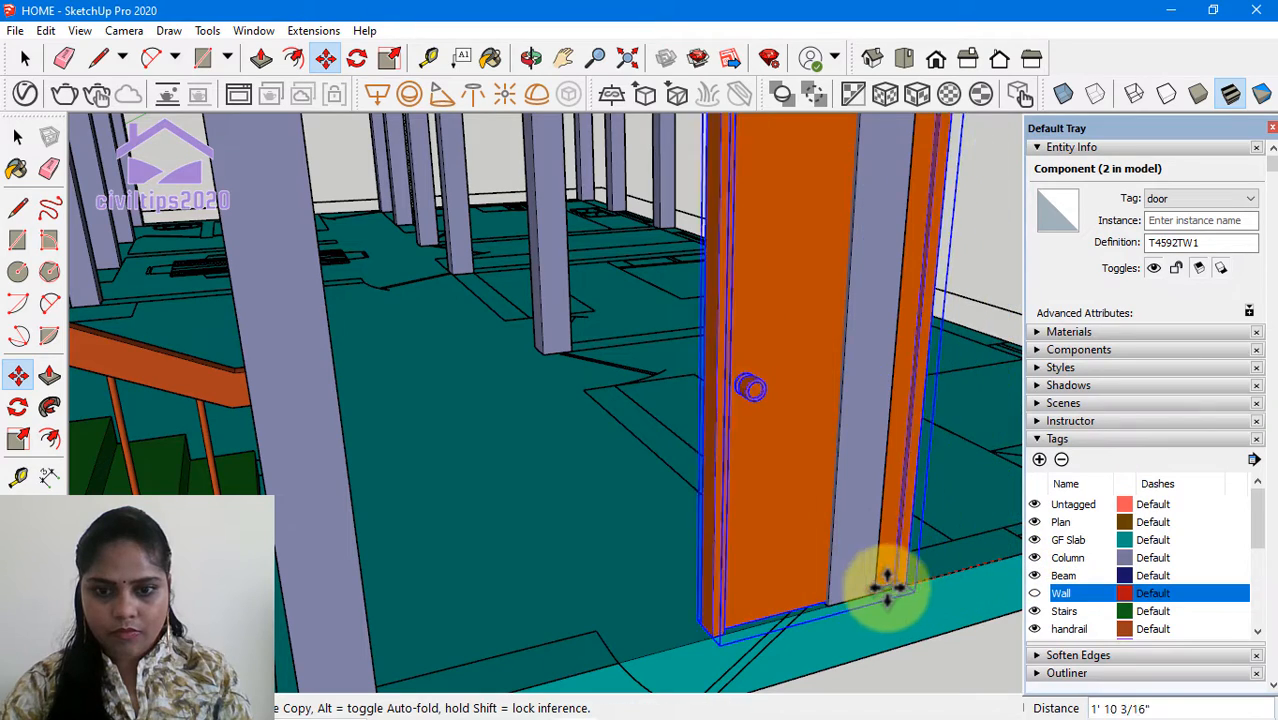
click(832, 602)
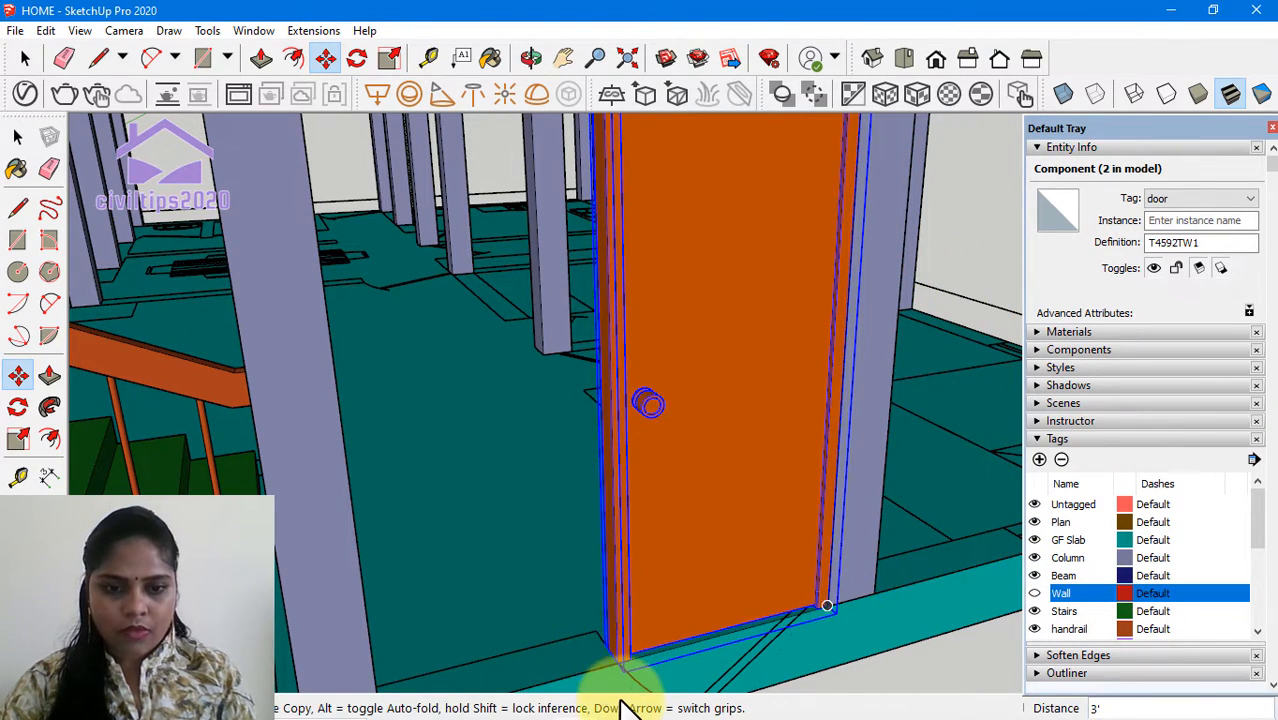
key(space)
scroll(600, 560, down, 3)
scroll(605, 628, up, 5)
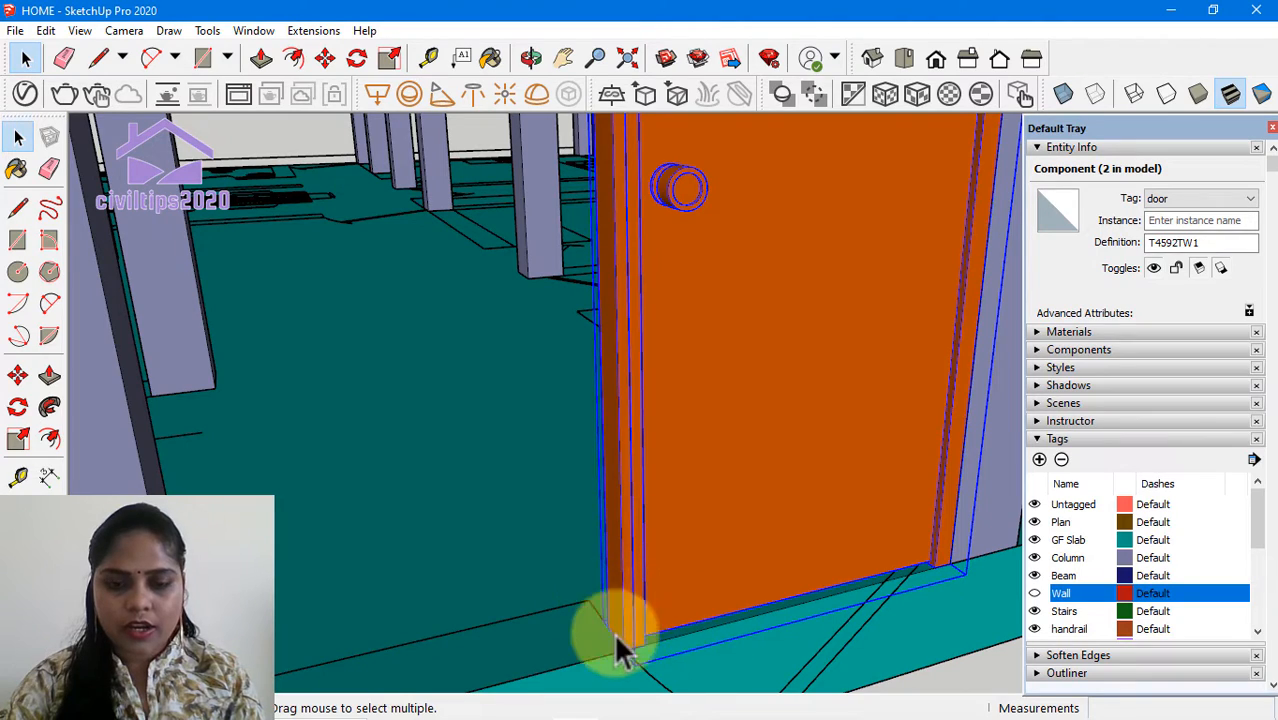
Step: Inspect the mirrored front door from outside the house and make the Wall tag visible
click(445, 500)
scroll(781, 622, down, 6)
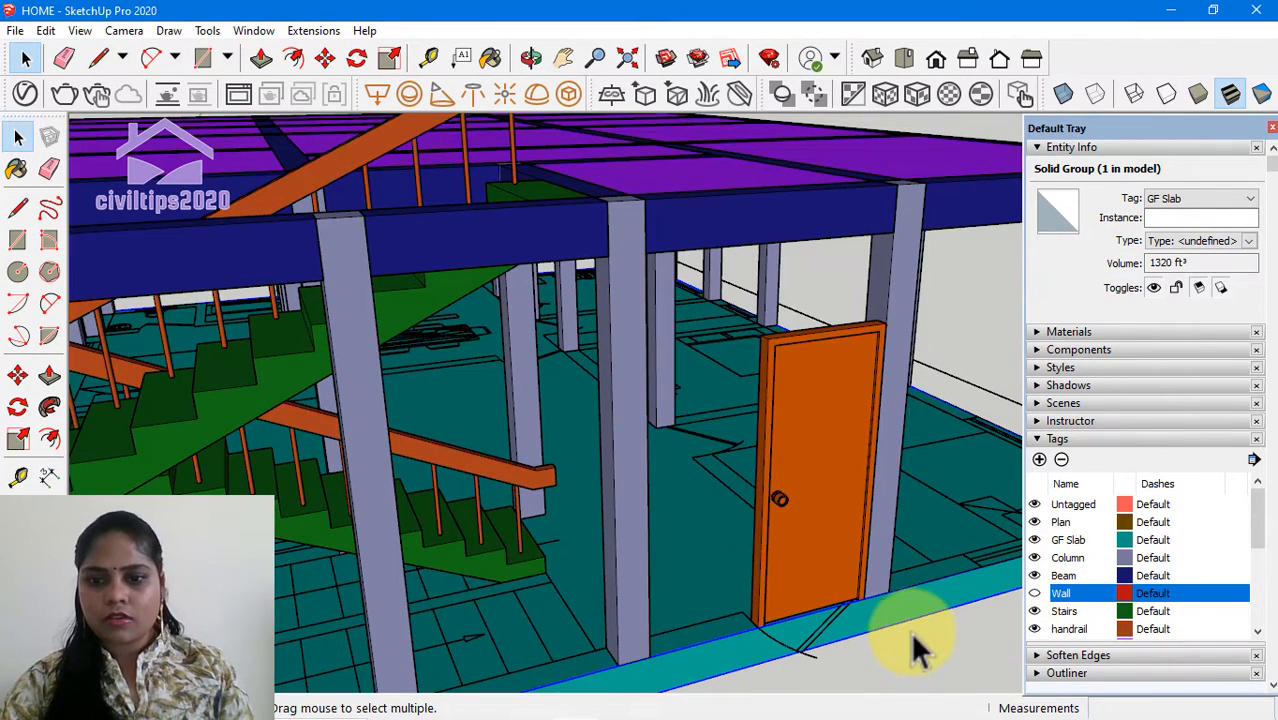
scroll(910, 631, down, 2)
shift+middle_drag(926, 631, 595, 540)
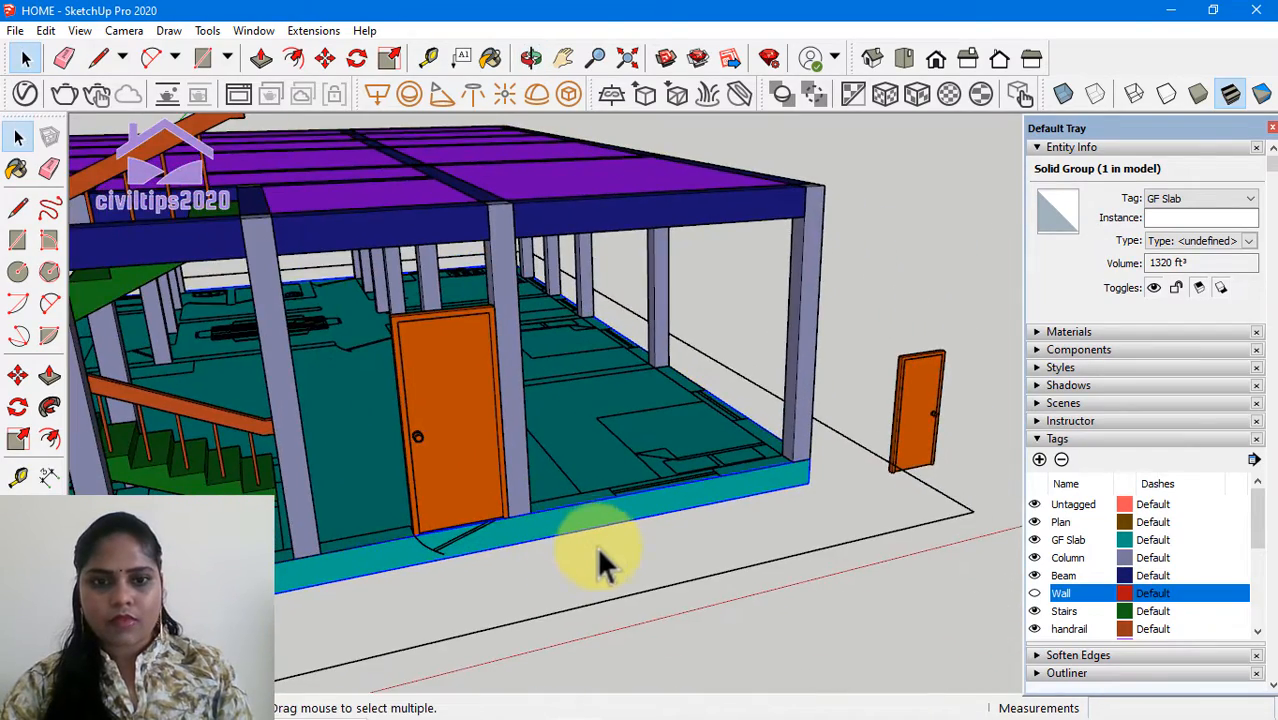
scroll(758, 595, down, 3)
middle_drag(765, 605, 520, 545)
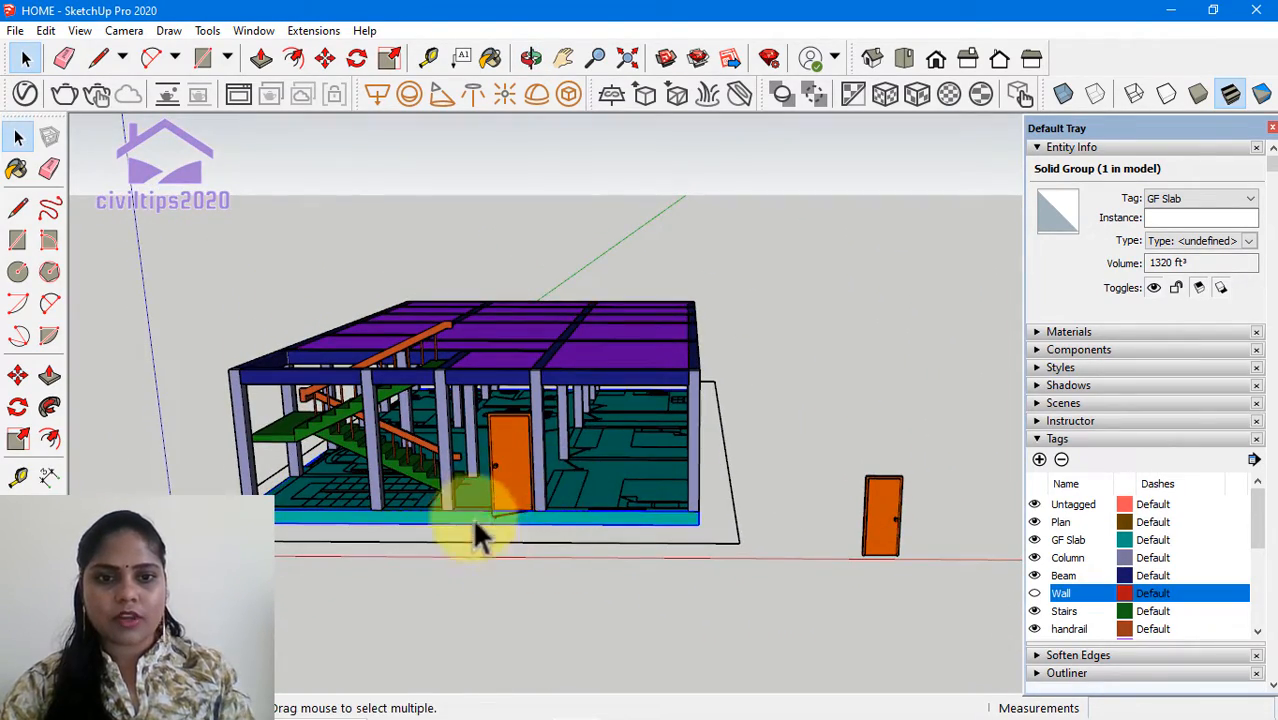
scroll(510, 500, up, 2)
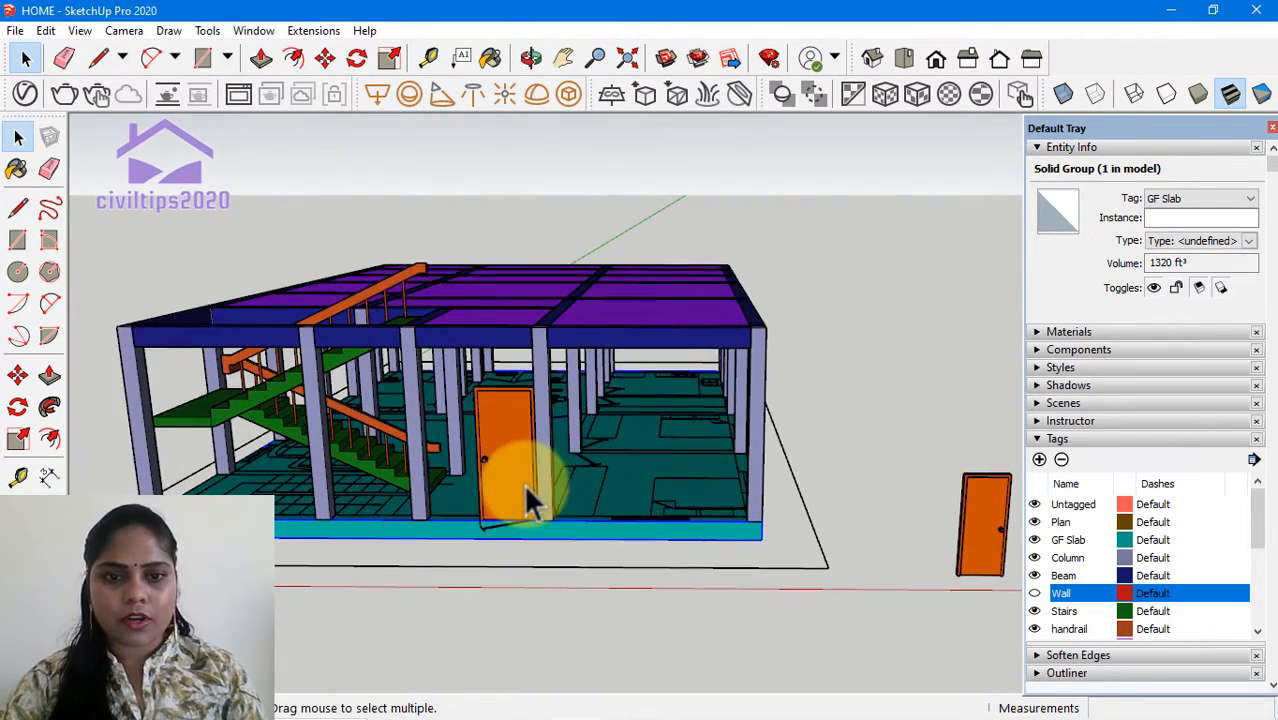
click(1034, 593)
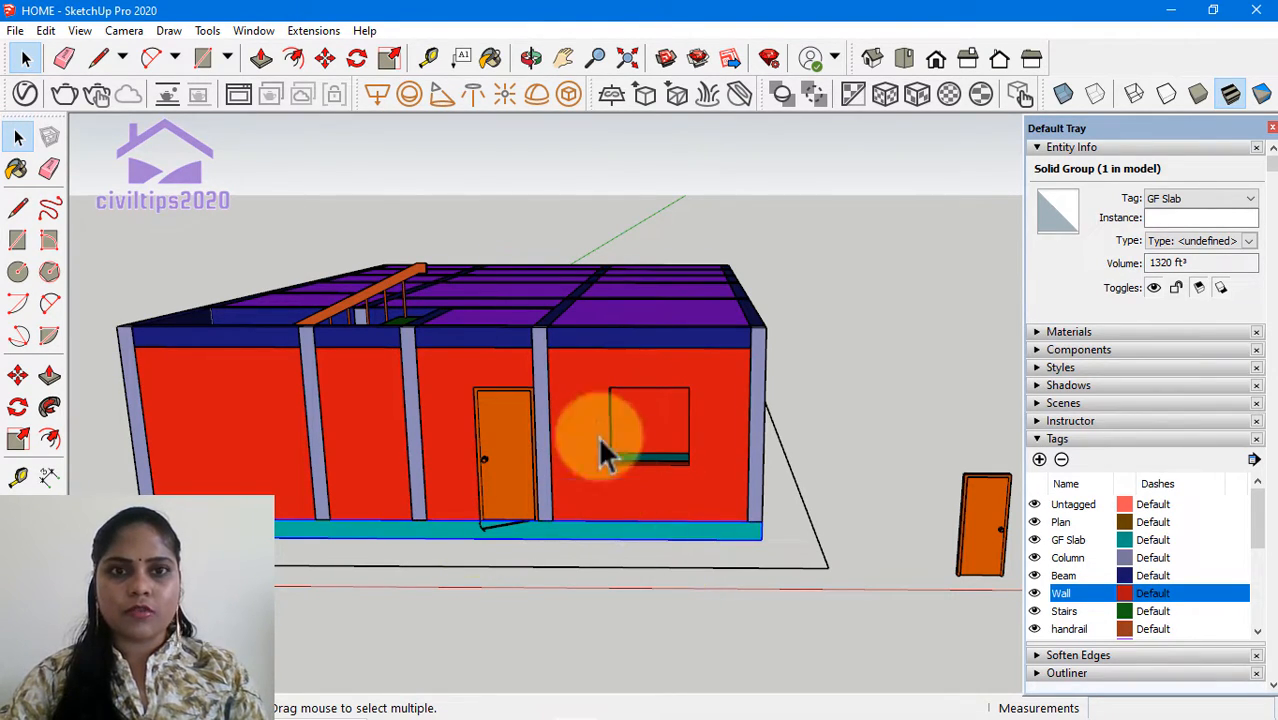
Step: Open the 3D Warehouse and search its models for "window"
click(663, 58)
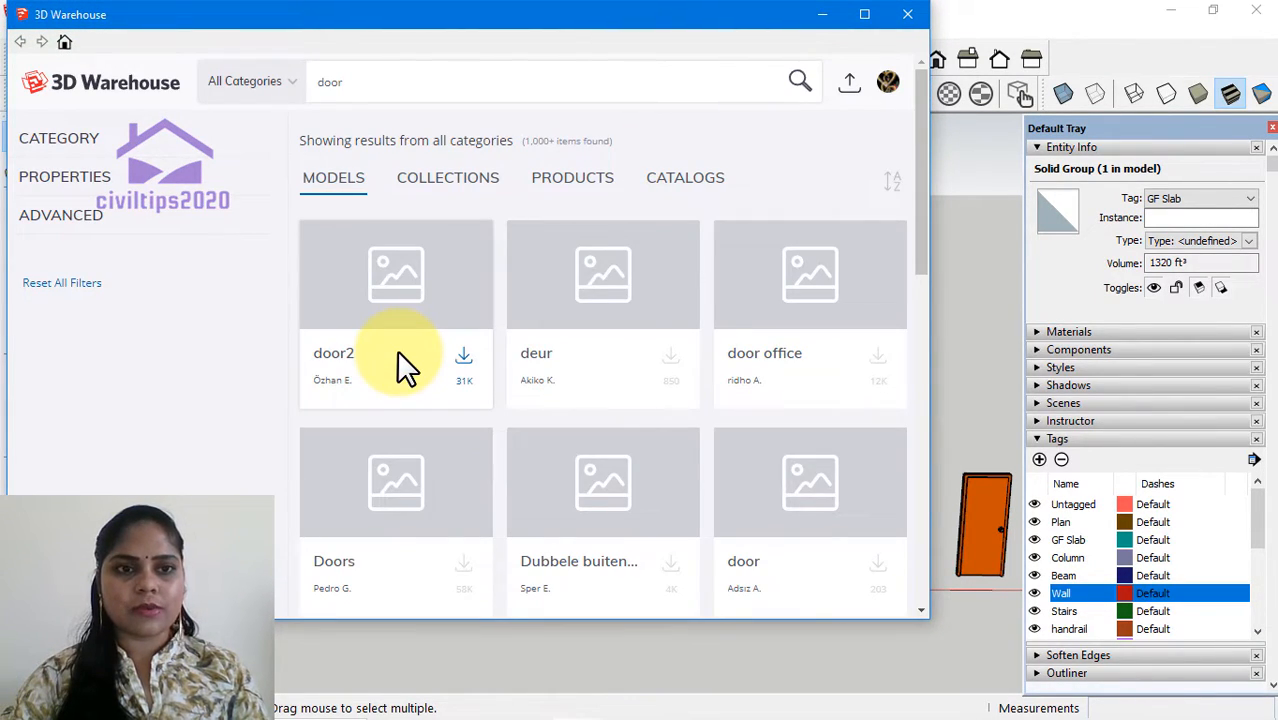
click(358, 84)
key(BackSpace)
key(BackSpace)
key(BackSpace)
key(BackSpace)
text(win)
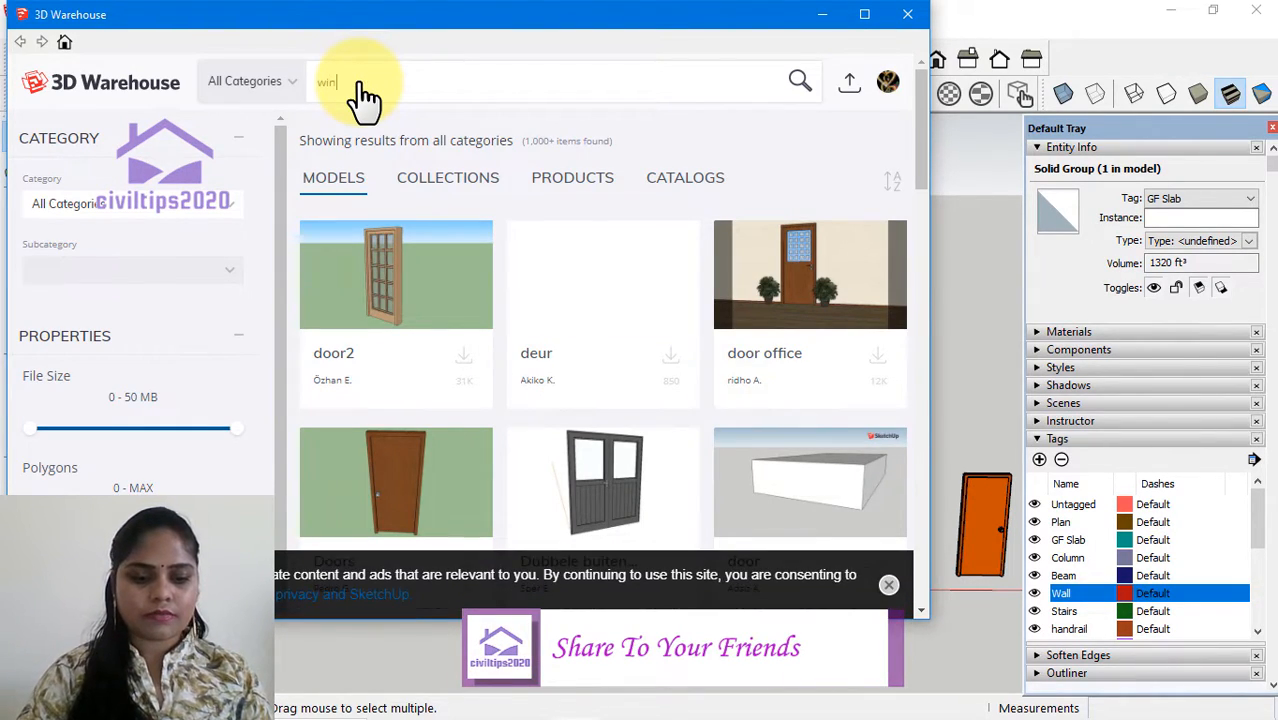
text(dow)
key(Return)
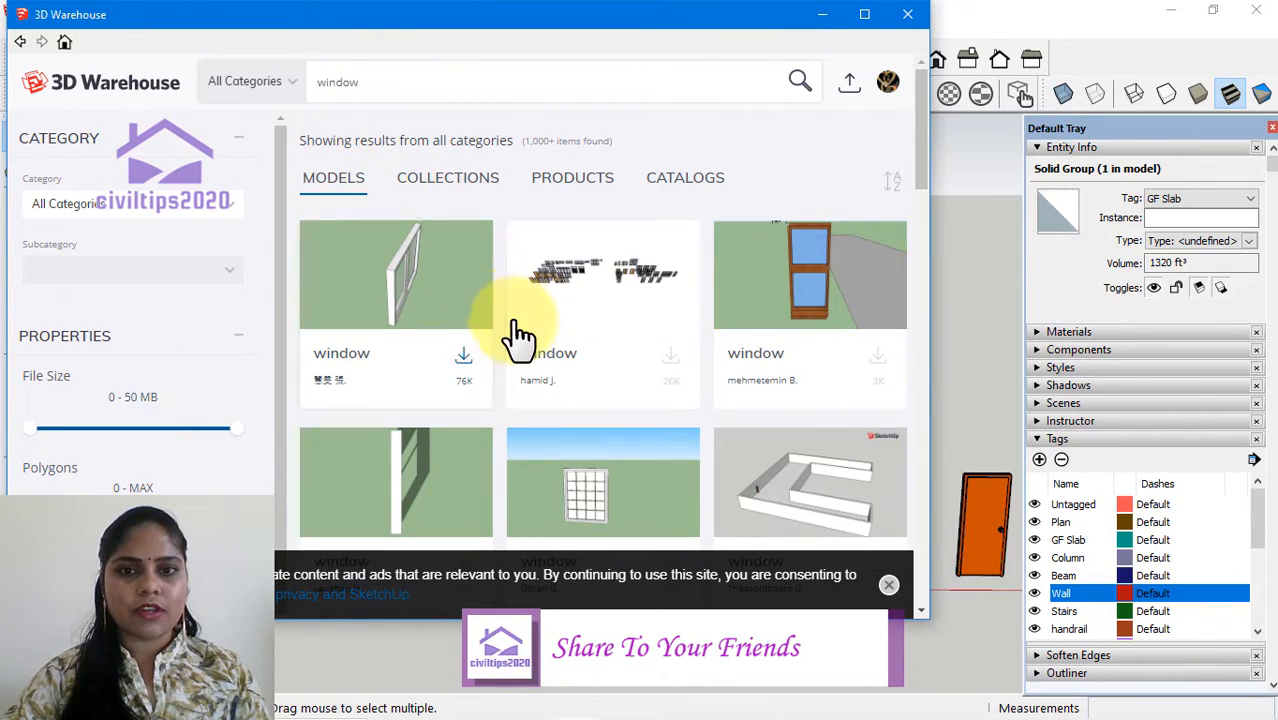
Step: Load the white two-panel Window model from the search results into the model and place it beside the house, near the spare door
scroll(520, 330, down, 5)
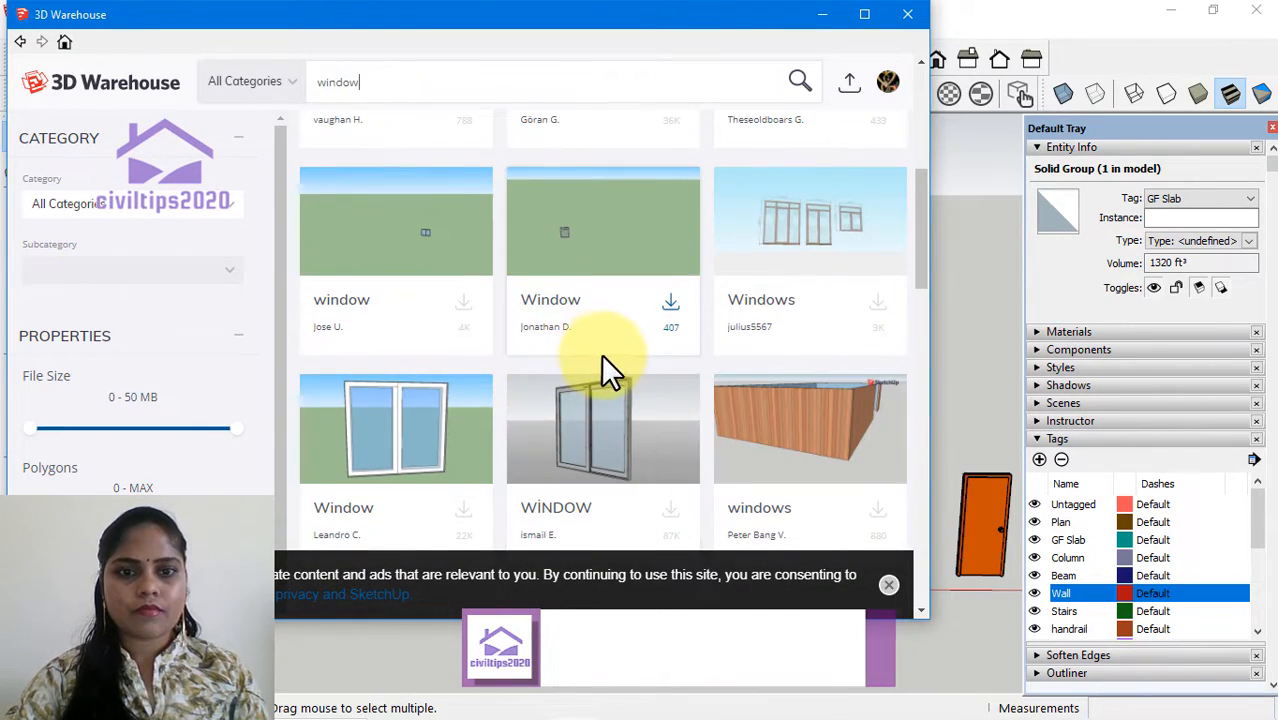
scroll(530, 390, down, 2)
scroll(433, 328, down, 2)
scroll(499, 371, down, 1)
scroll(479, 314, up, 2)
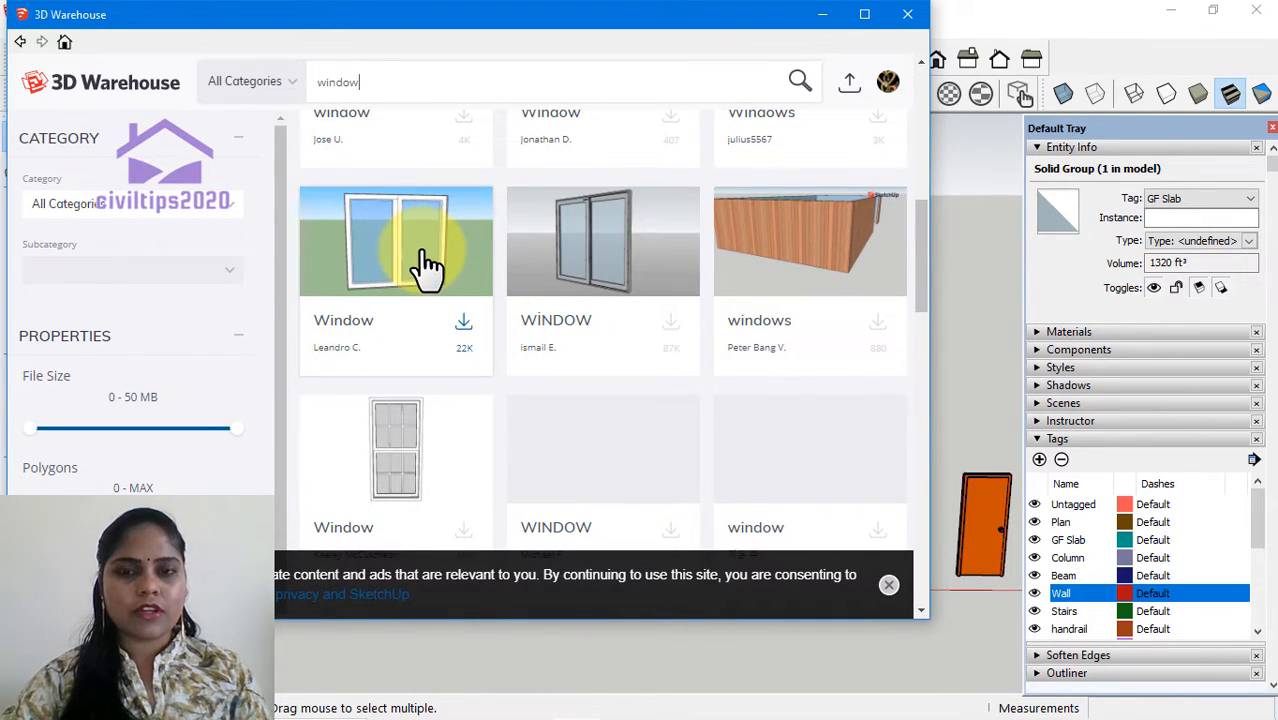
click(463, 322)
click(414, 358)
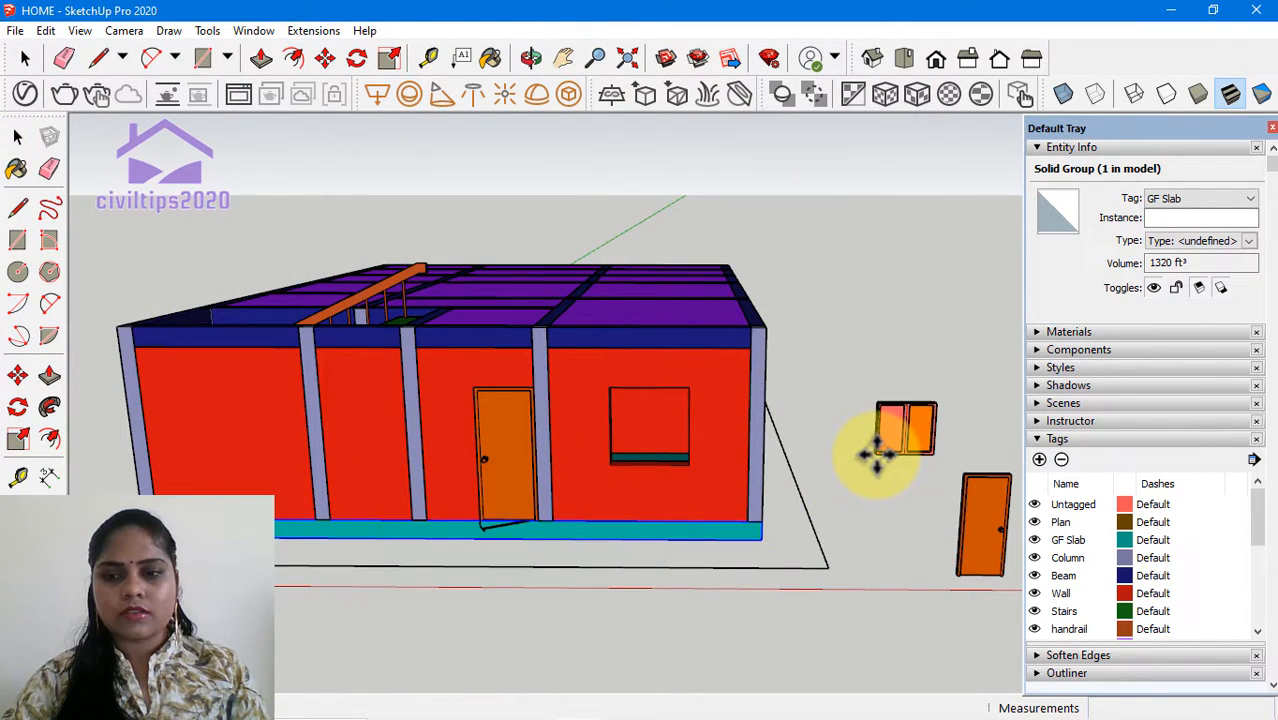
click(878, 458)
key(space)
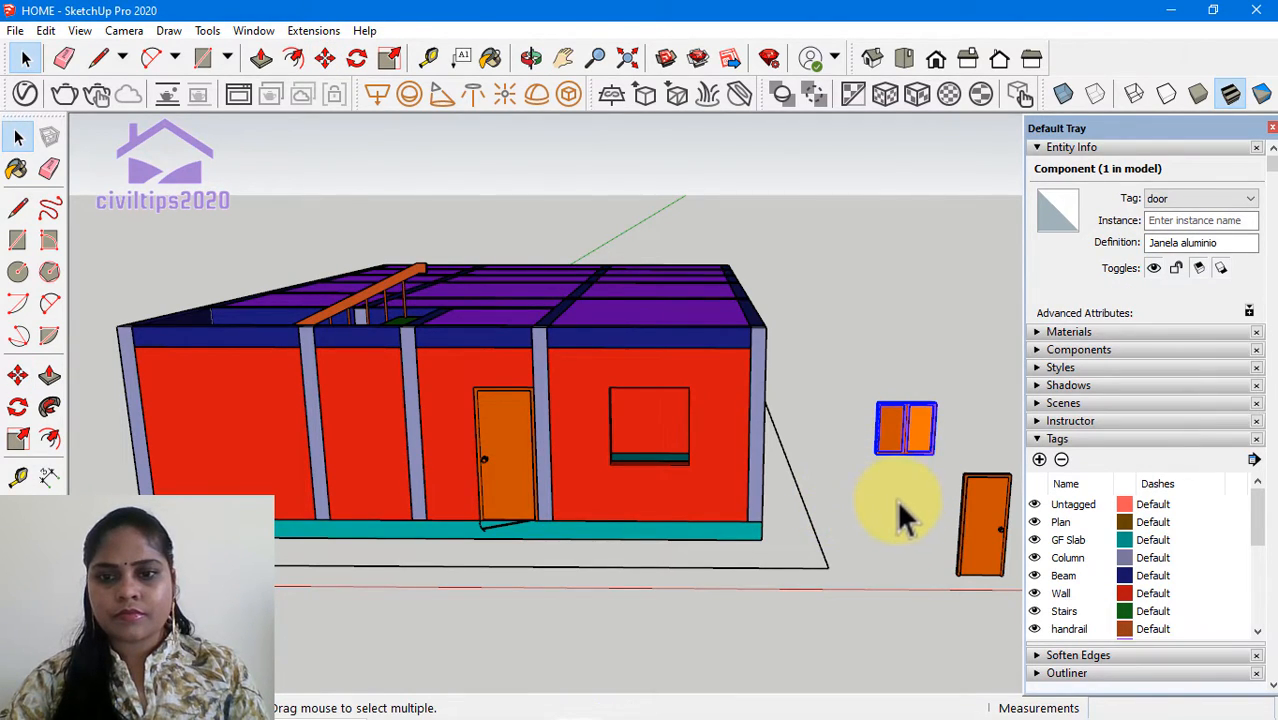
click(993, 530)
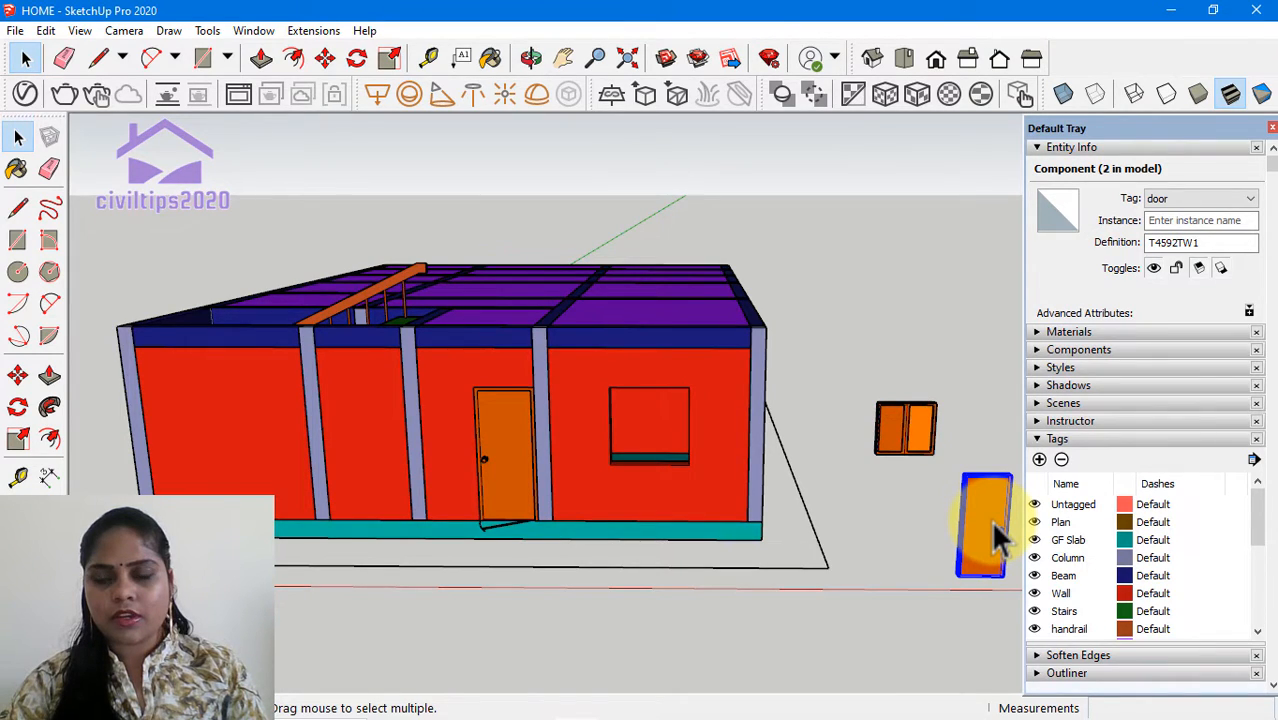
click(894, 506)
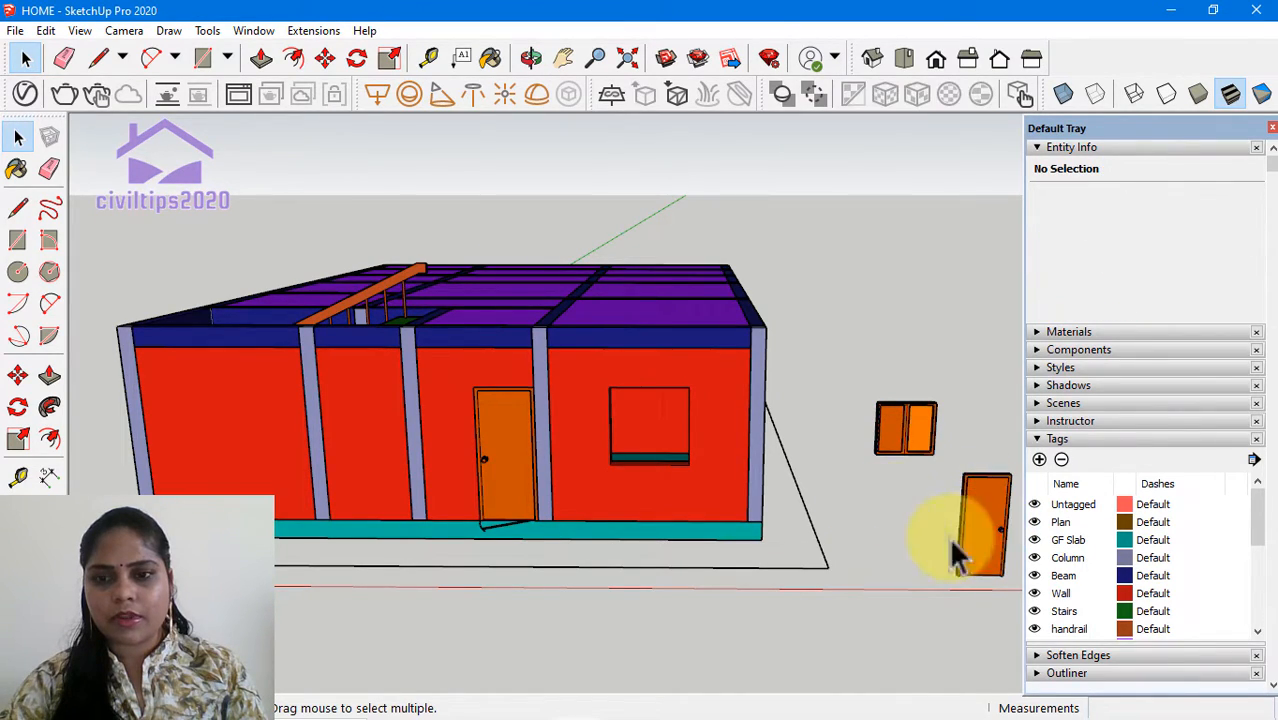
click(916, 432)
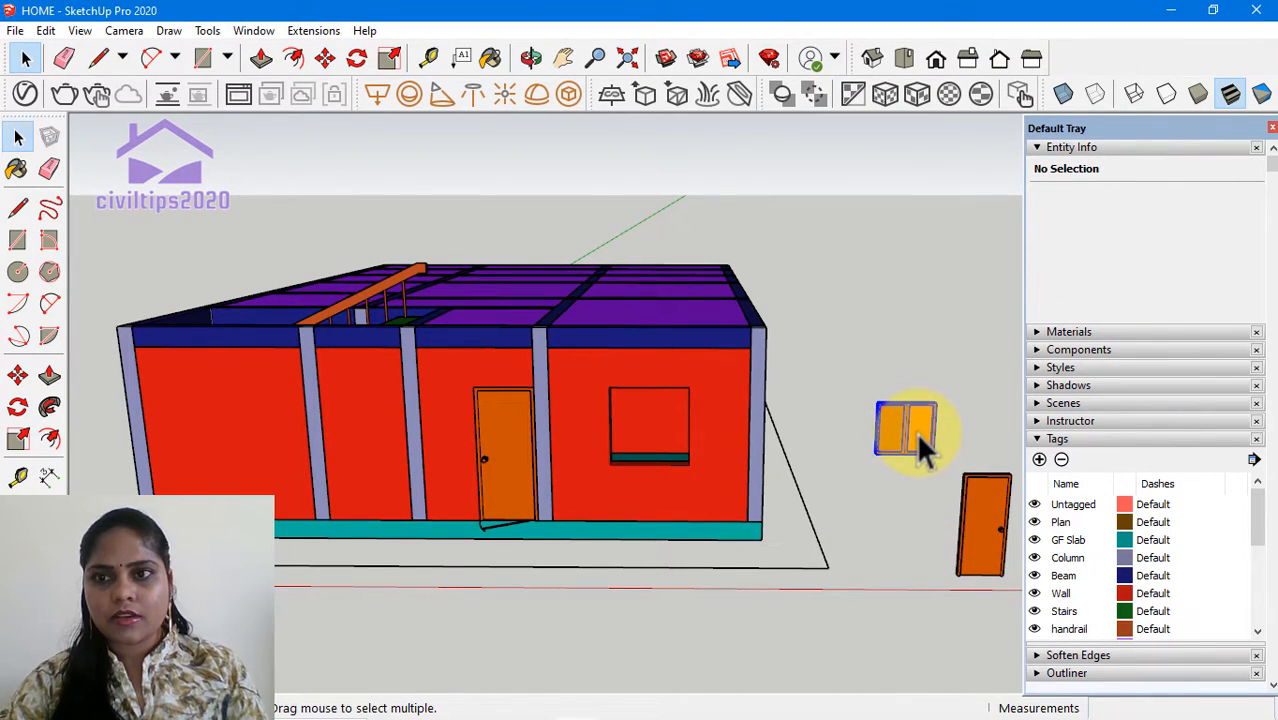
click(904, 514)
scroll(894, 425, up, 2)
scroll(894, 425, up, 2)
scroll(921, 436, down, 3)
scroll(927, 476, down, 2)
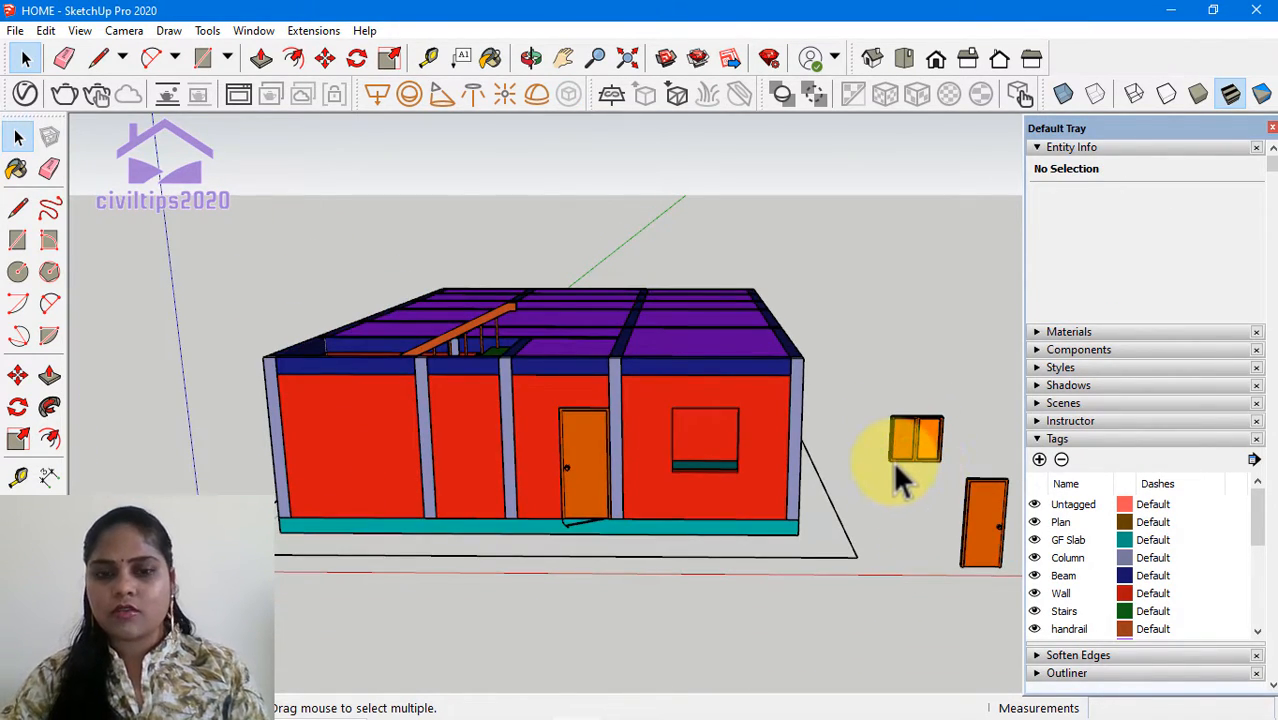
scroll(940, 450, up, 3)
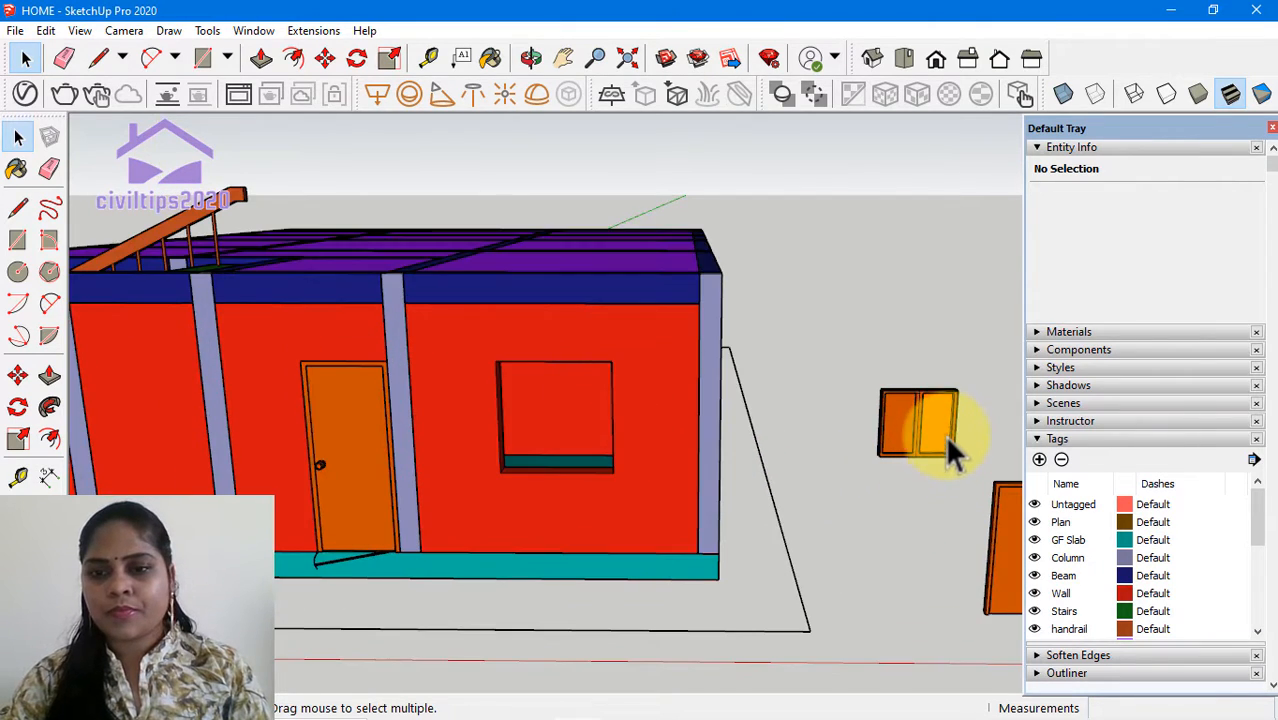
scroll(937, 452, down, 2)
scroll(930, 448, up, 3)
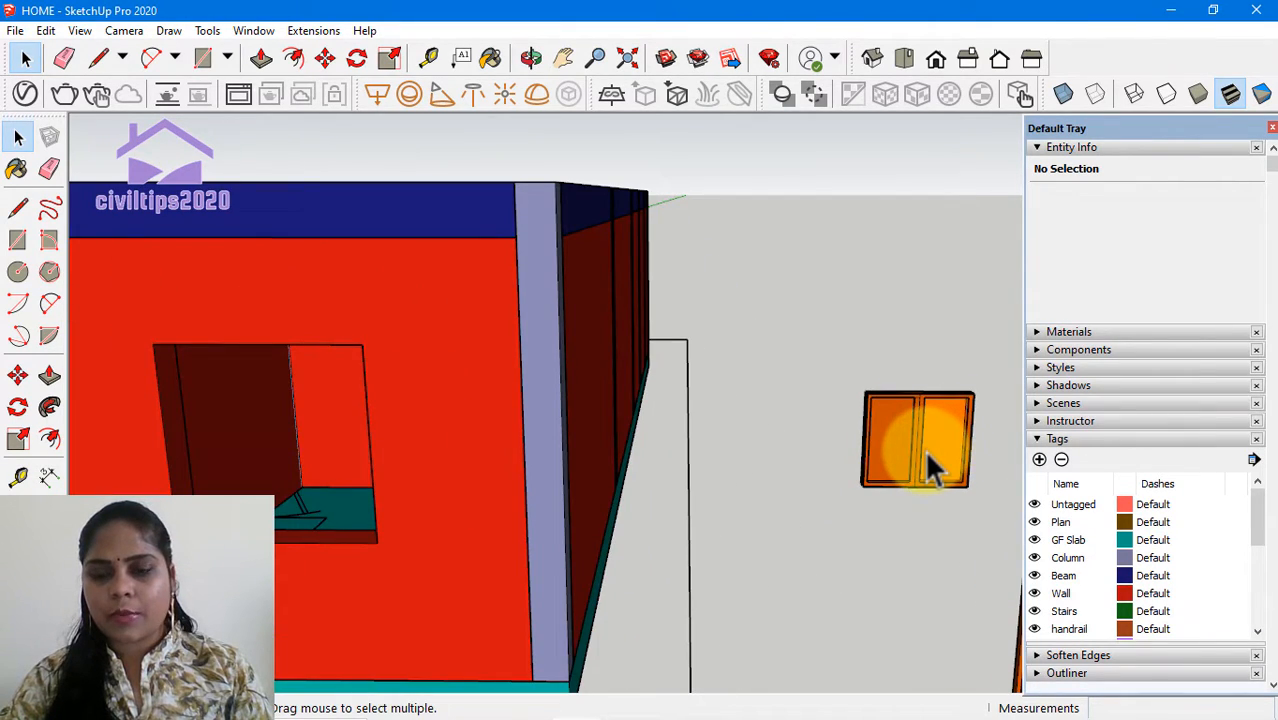
scroll(900, 440, down, 3)
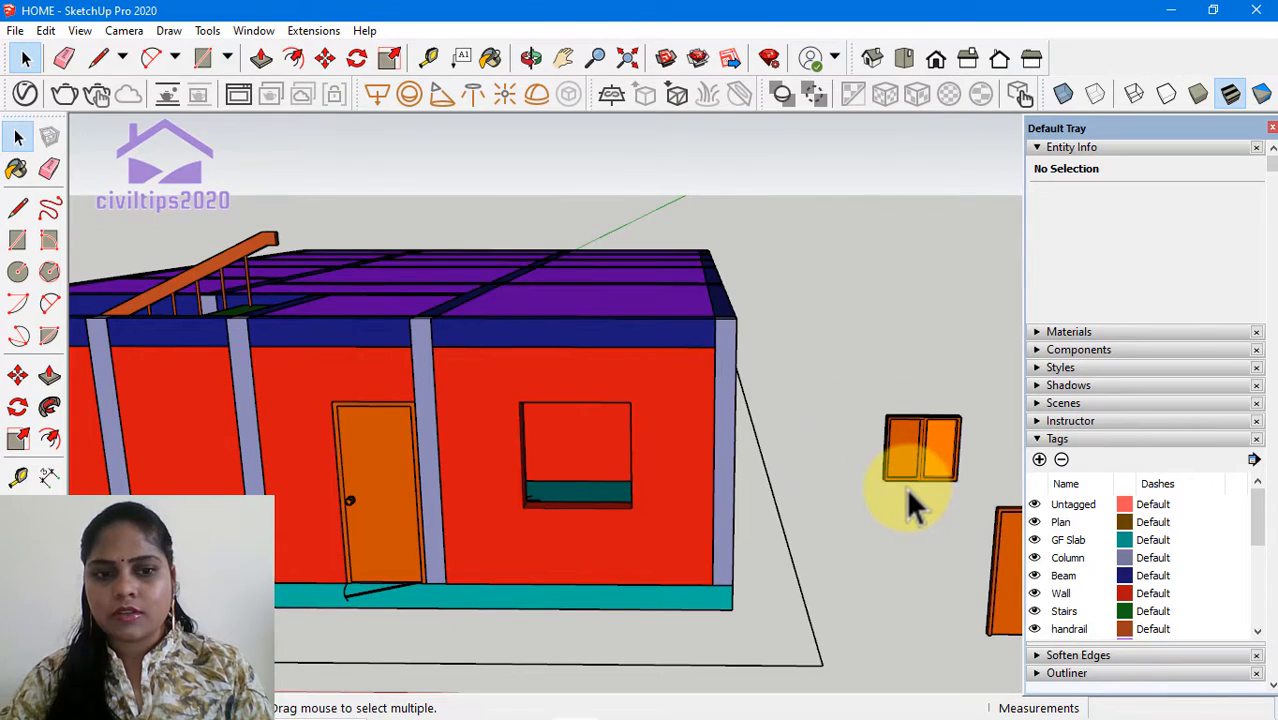
scroll(880, 487, down, 1)
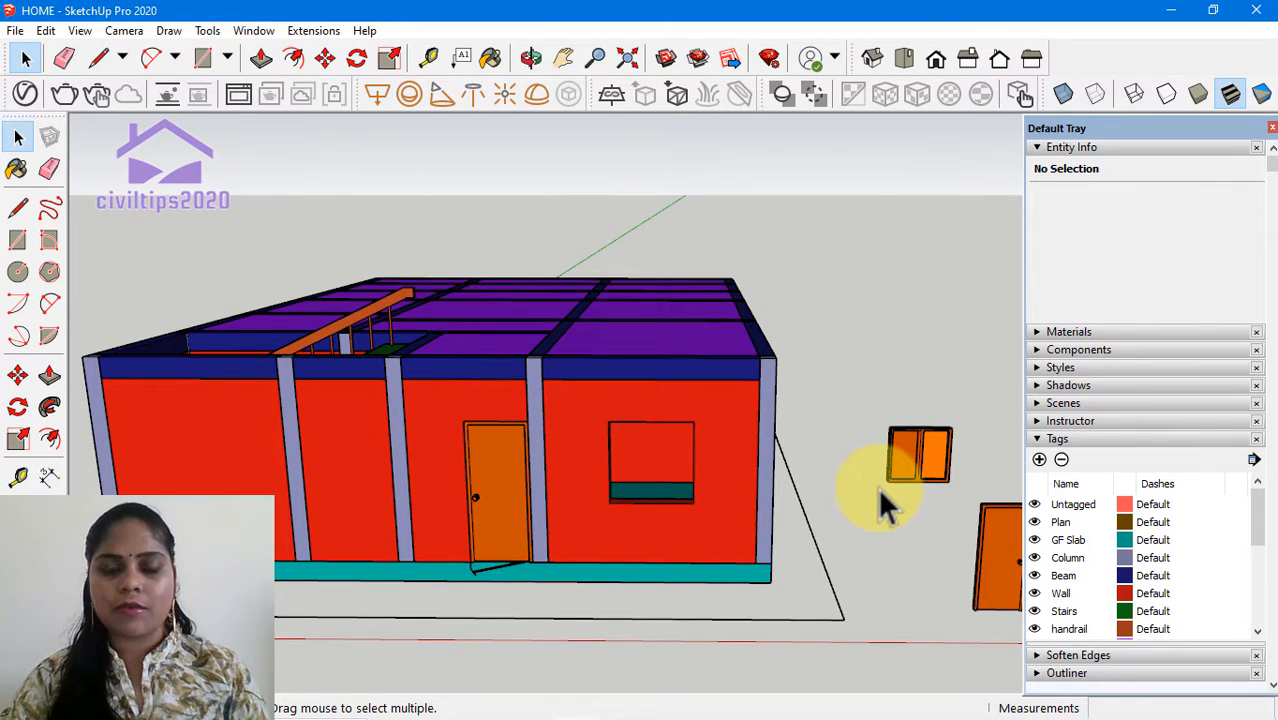
scroll(916, 460, up, 3)
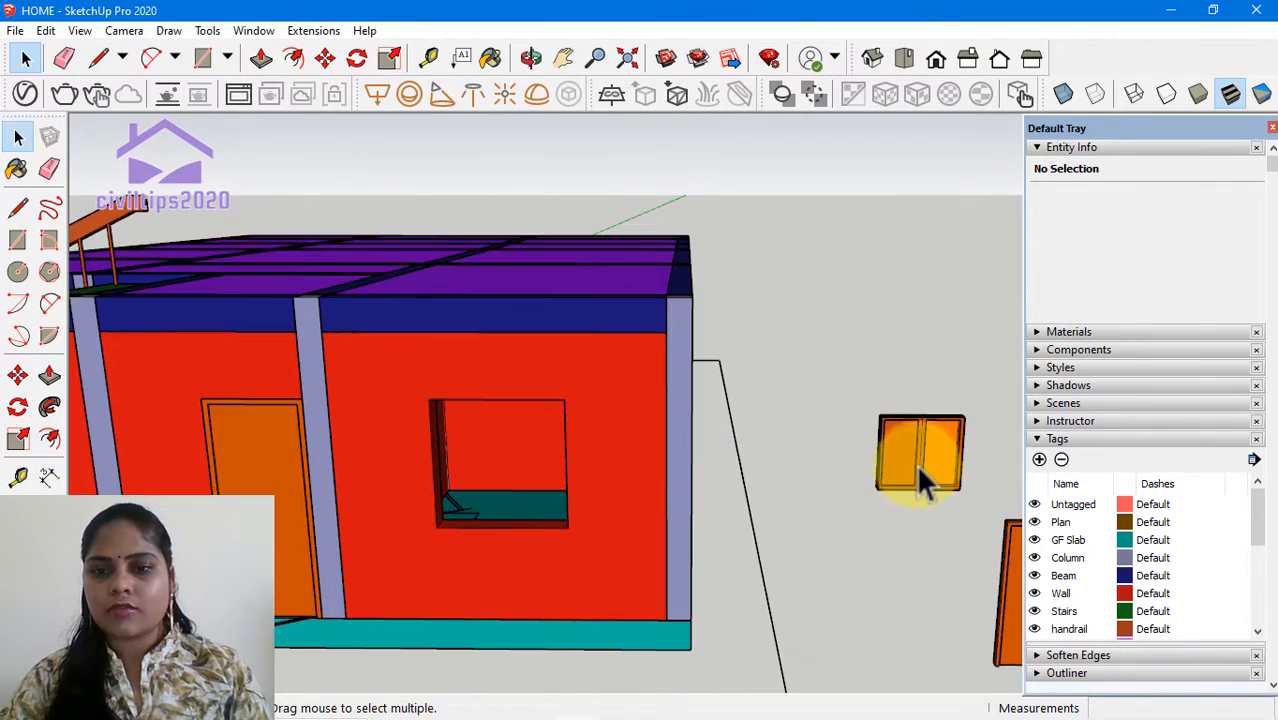
Step: Measure the imported window's width along its top edge with the Tape Measure
click(918, 457)
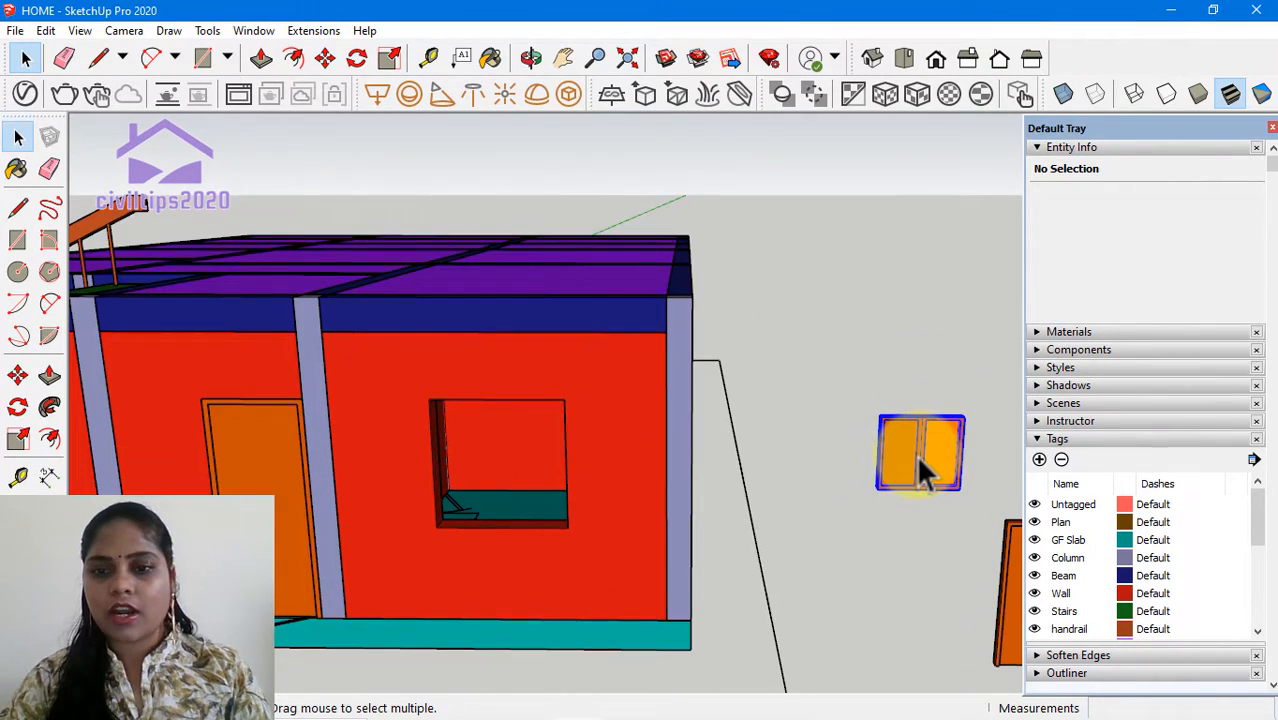
click(436, 56)
scroll(984, 390, up, 2)
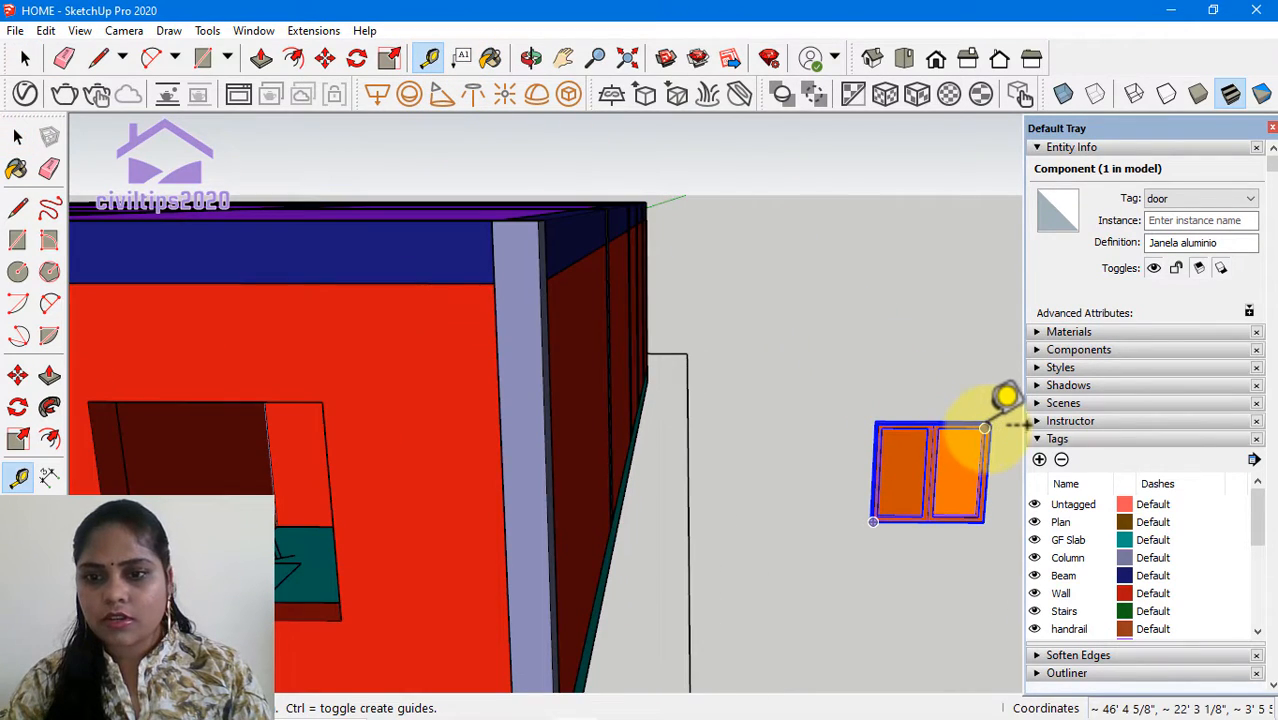
middle_drag(950, 491, 856, 491)
scroll(893, 400, up, 2)
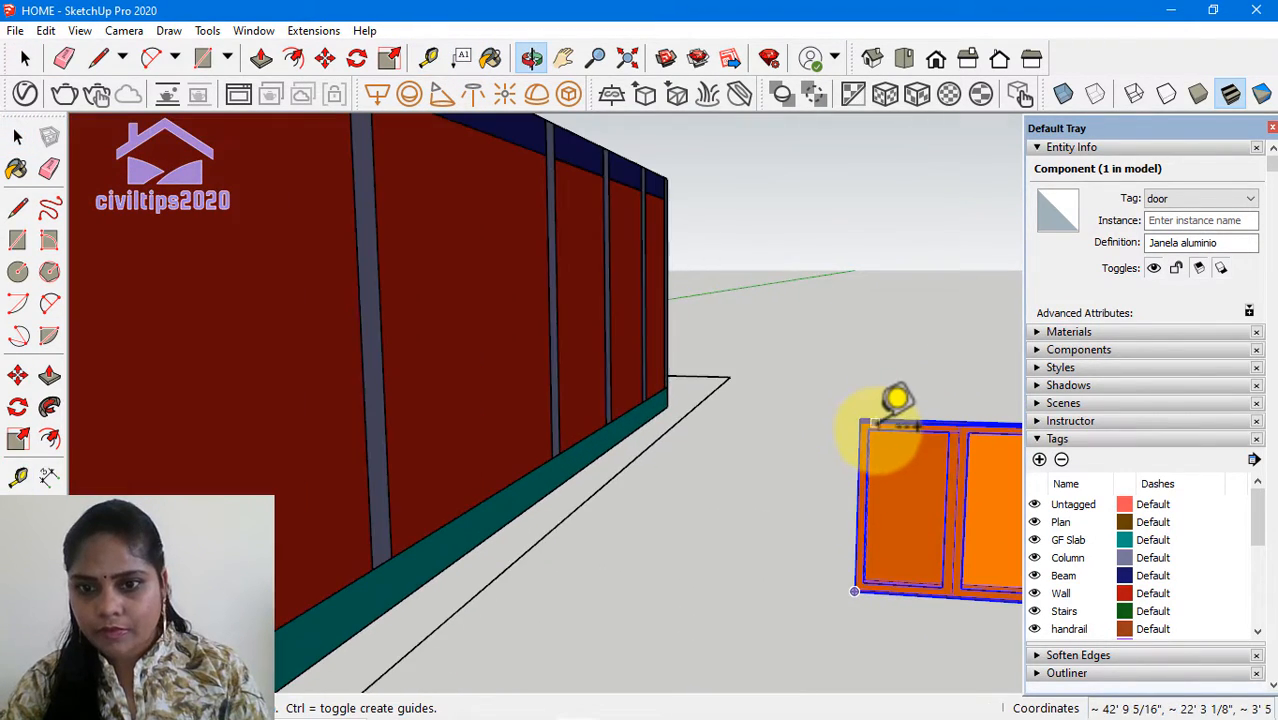
click(860, 419)
scroll(922, 424, down, 2)
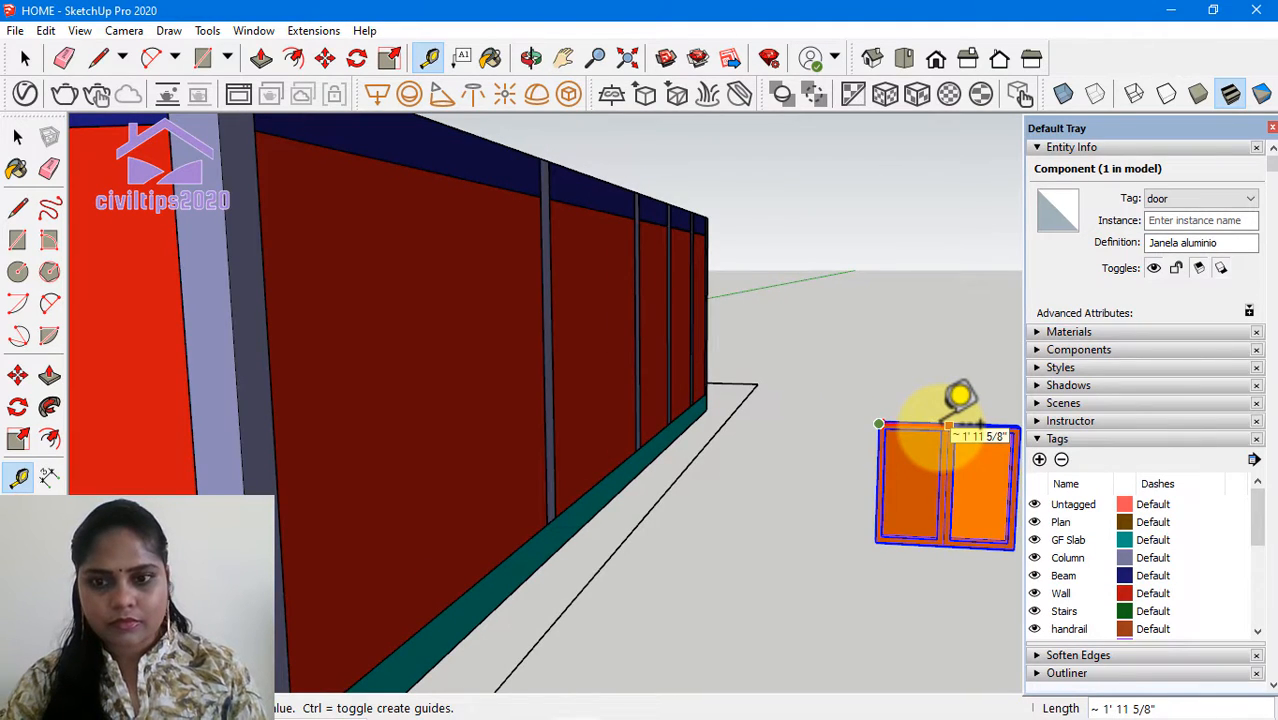
scroll(940, 424, down, 2)
shift+middle_drag(969, 445, 770, 410)
scroll(822, 371, up, 3)
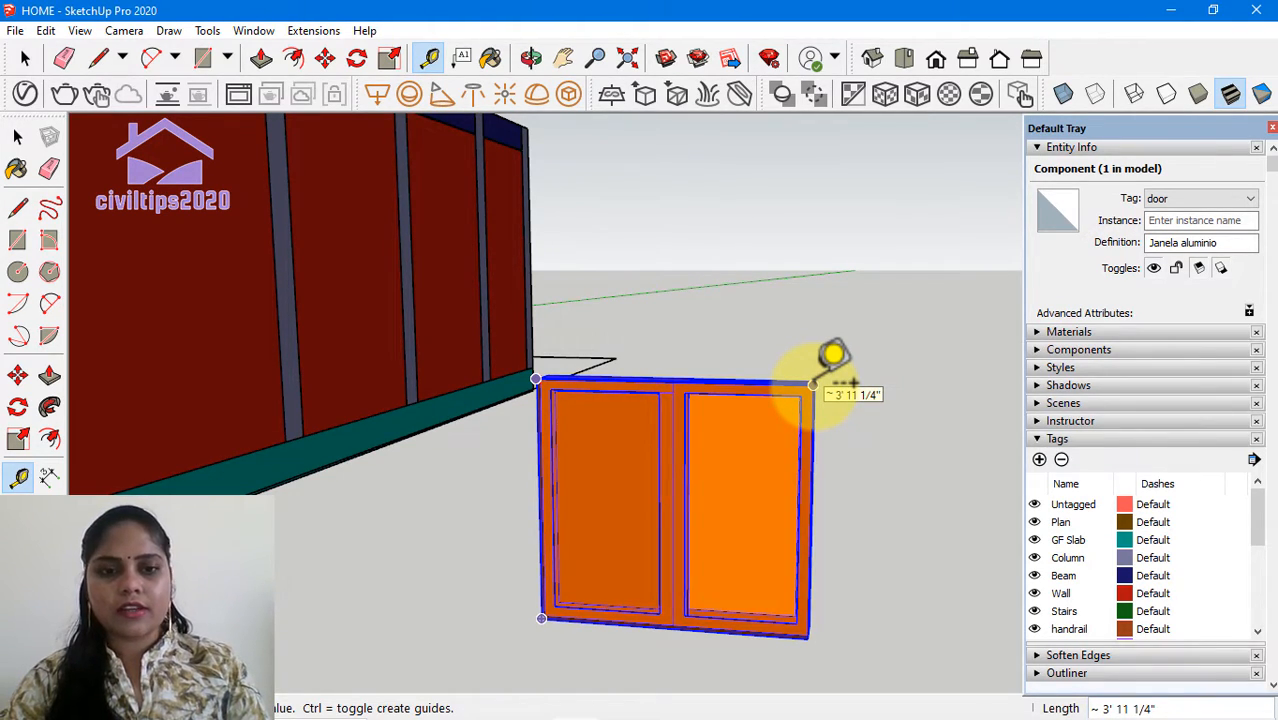
key(space)
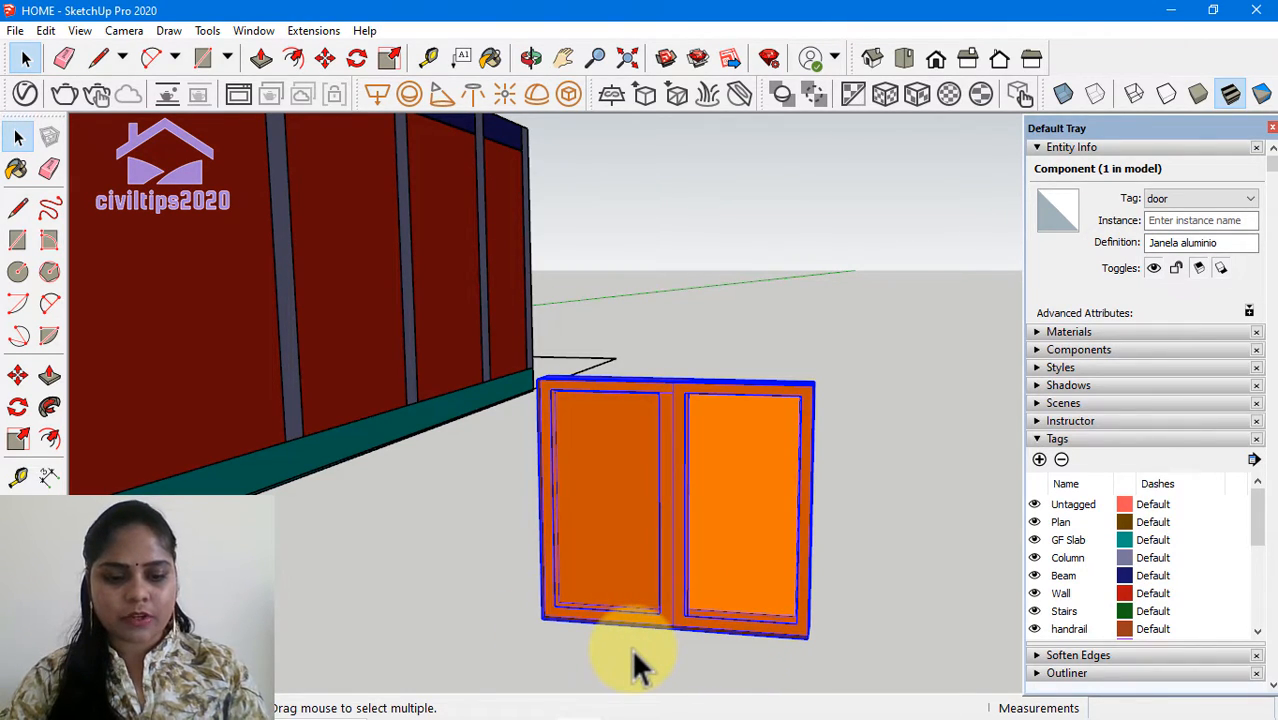
Step: Scale the imported window along the red axis to a width of 4'
scroll(700, 545, down, 5)
click(847, 511)
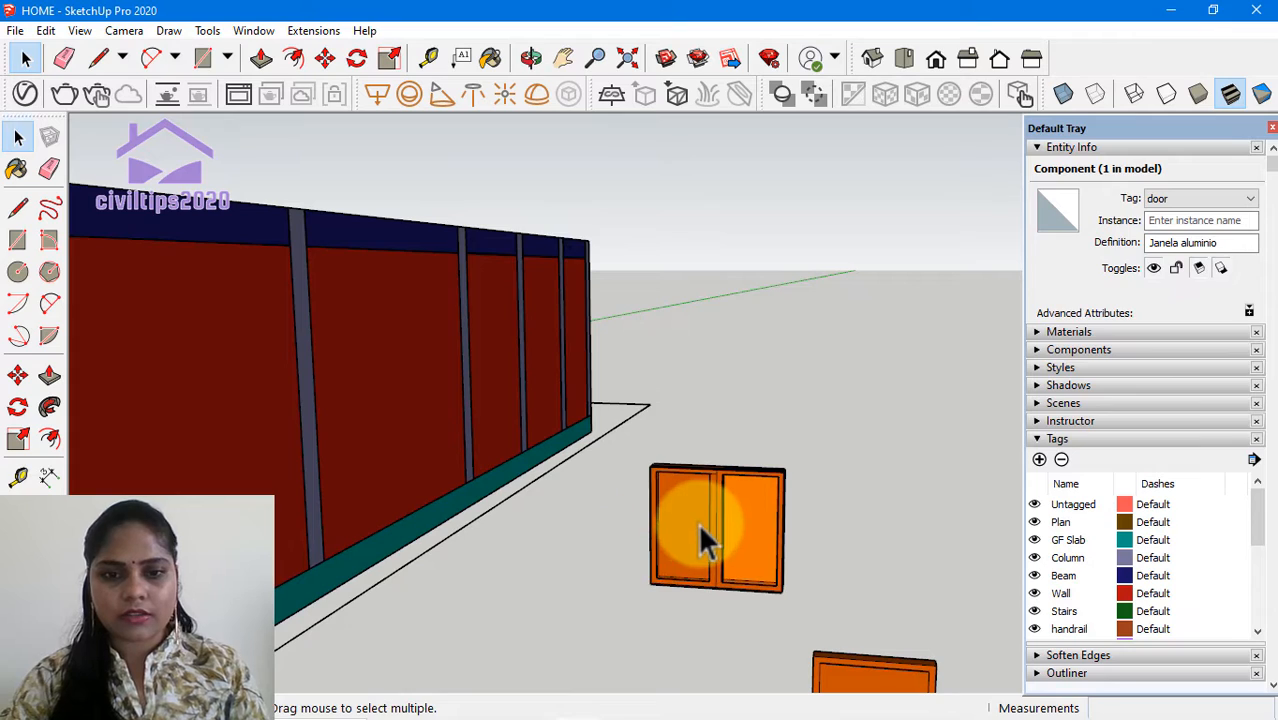
middle_drag(700, 527, 772, 514)
click(771, 514)
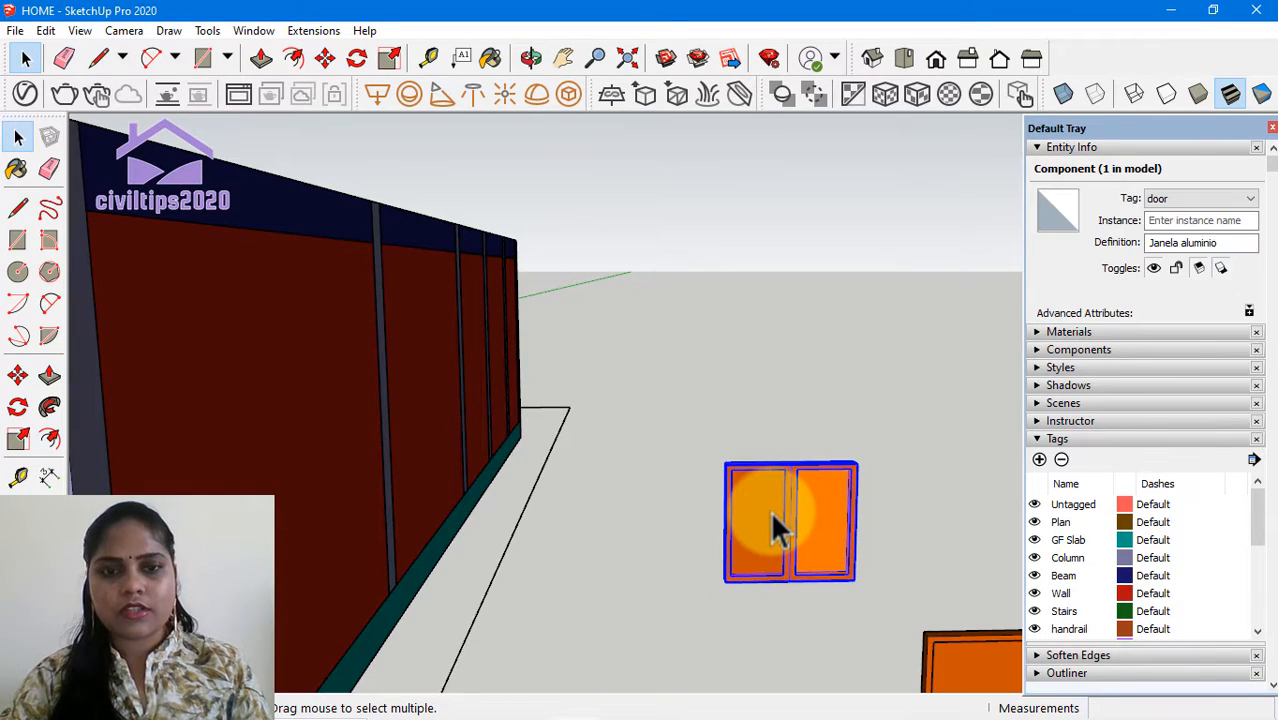
click(390, 59)
middle_drag(620, 485, 770, 536)
scroll(735, 540, up, 2)
scroll(734, 528, up, 2)
scroll(850, 575, up, 1)
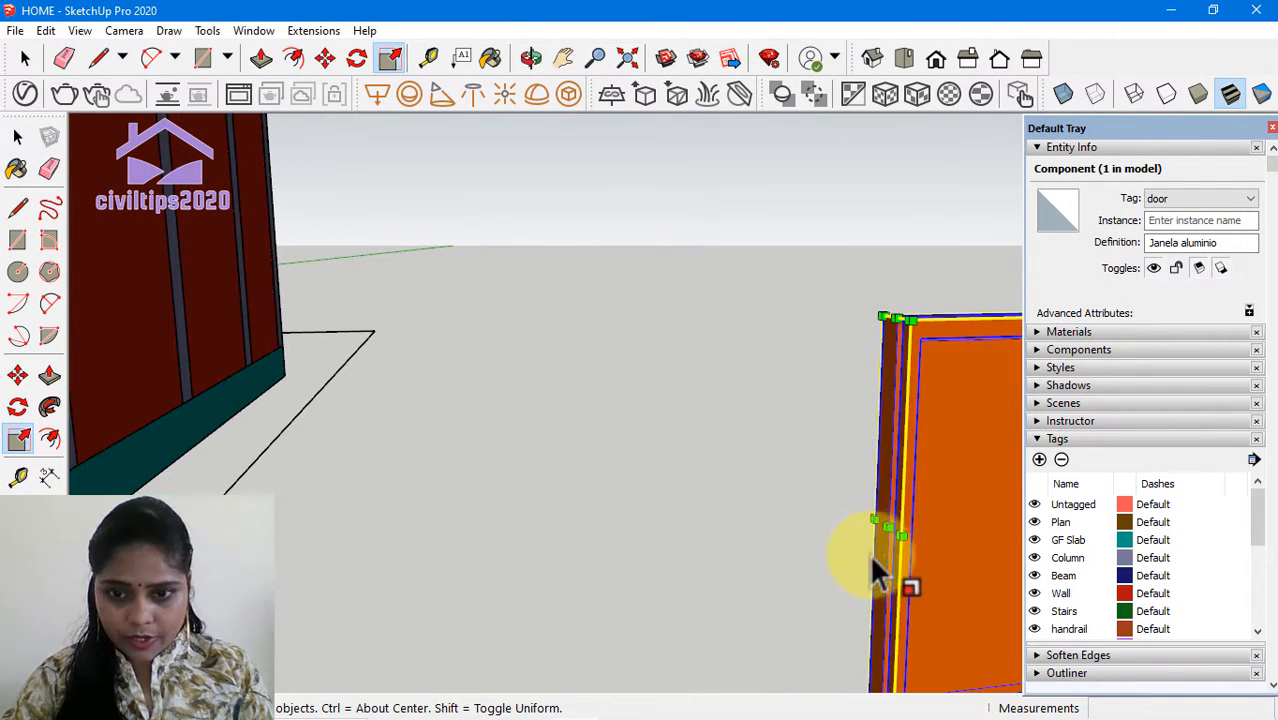
scroll(866, 552, up, 1)
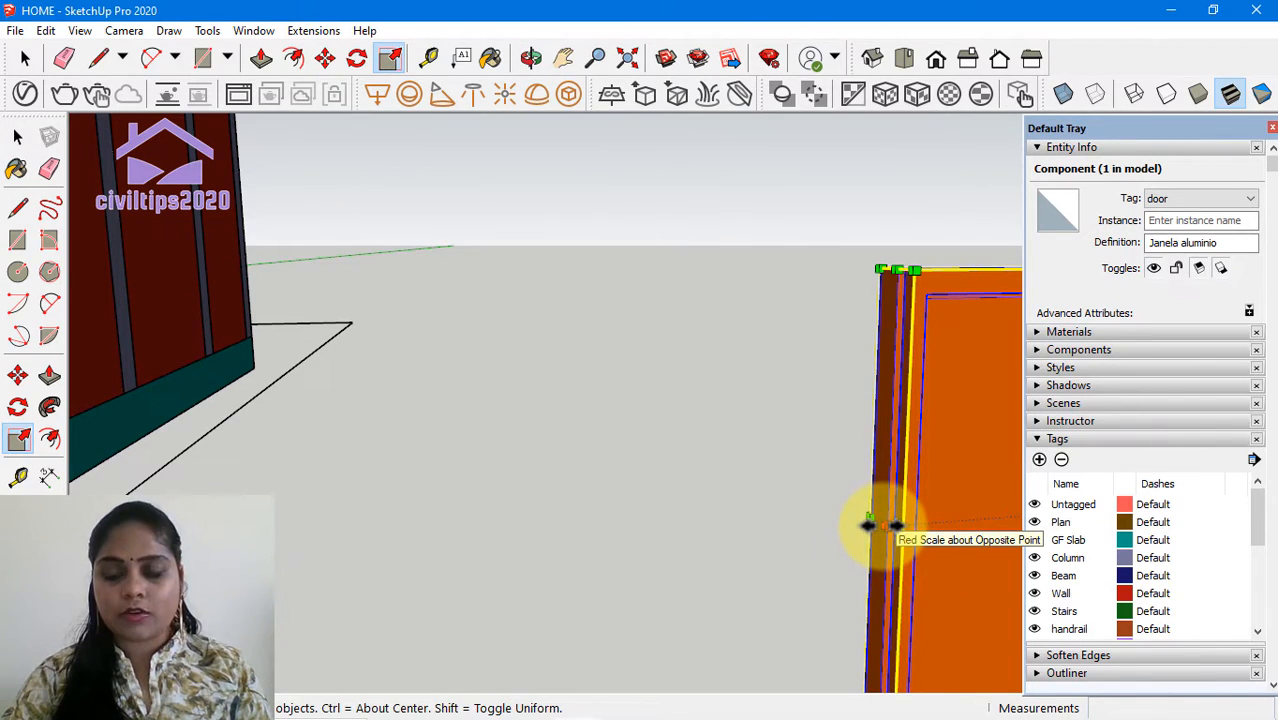
drag(882, 525, 831, 532)
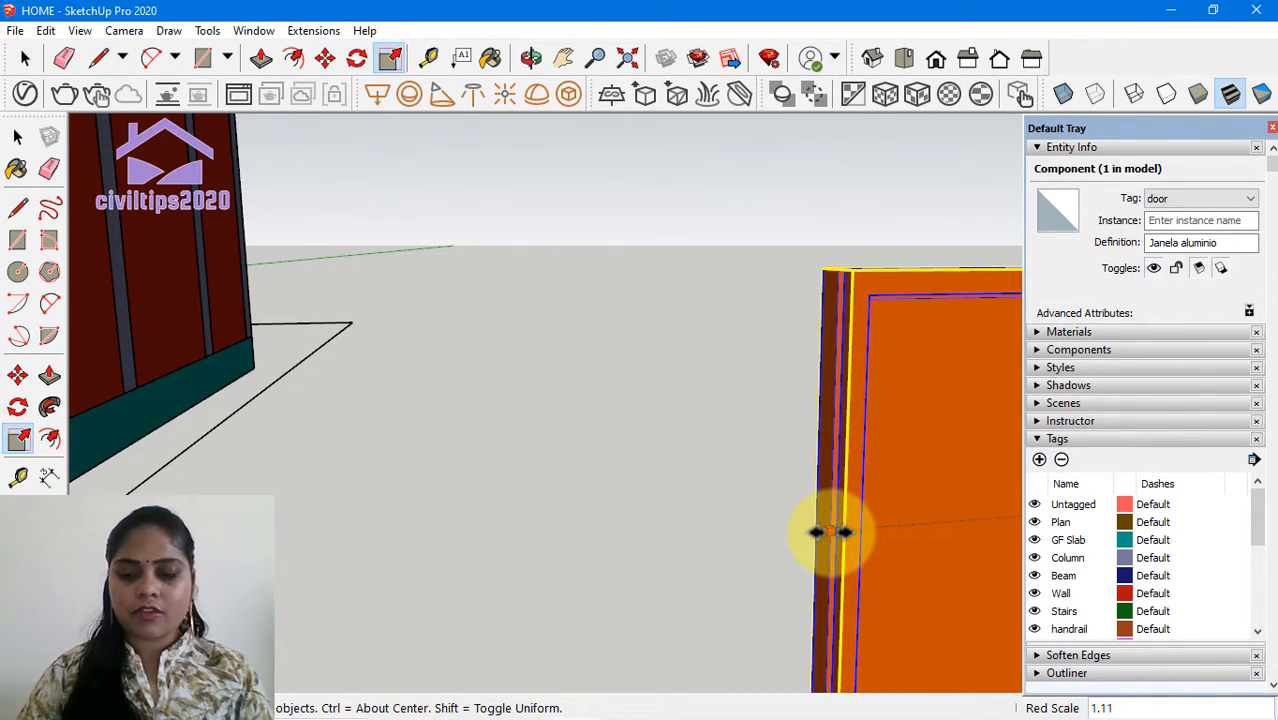
key(Return)
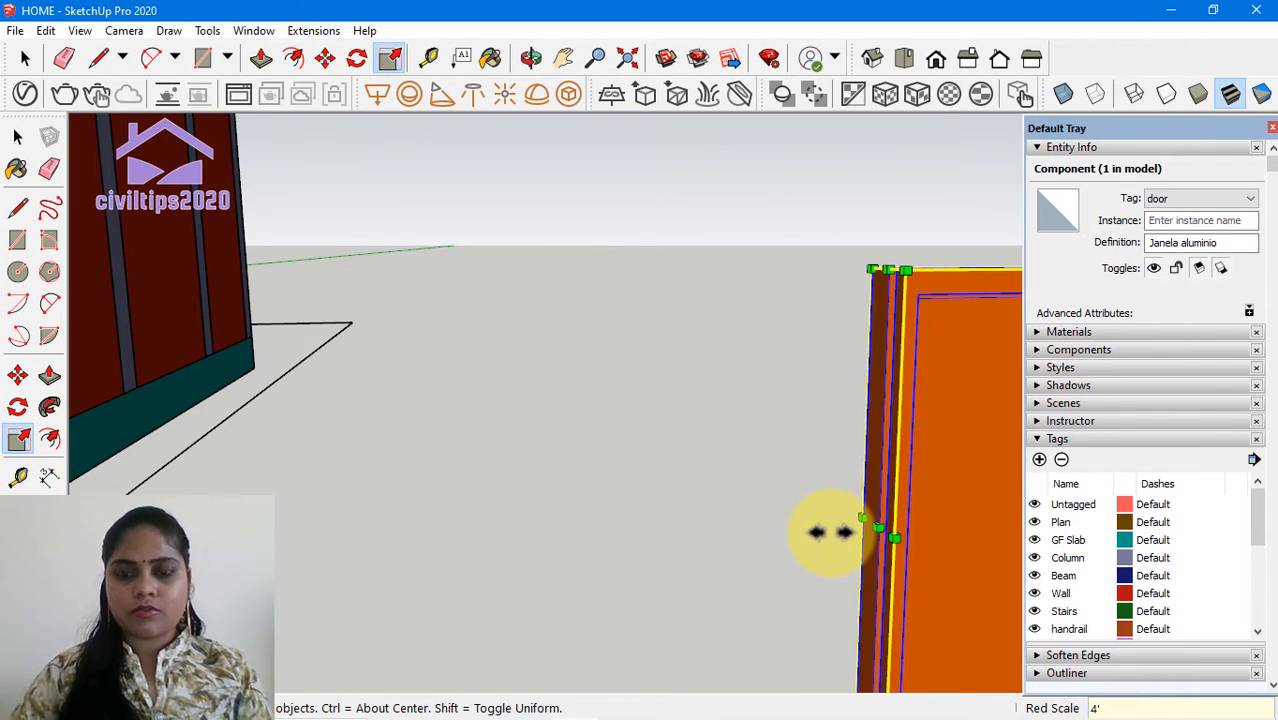
scroll(829, 535, down, 3)
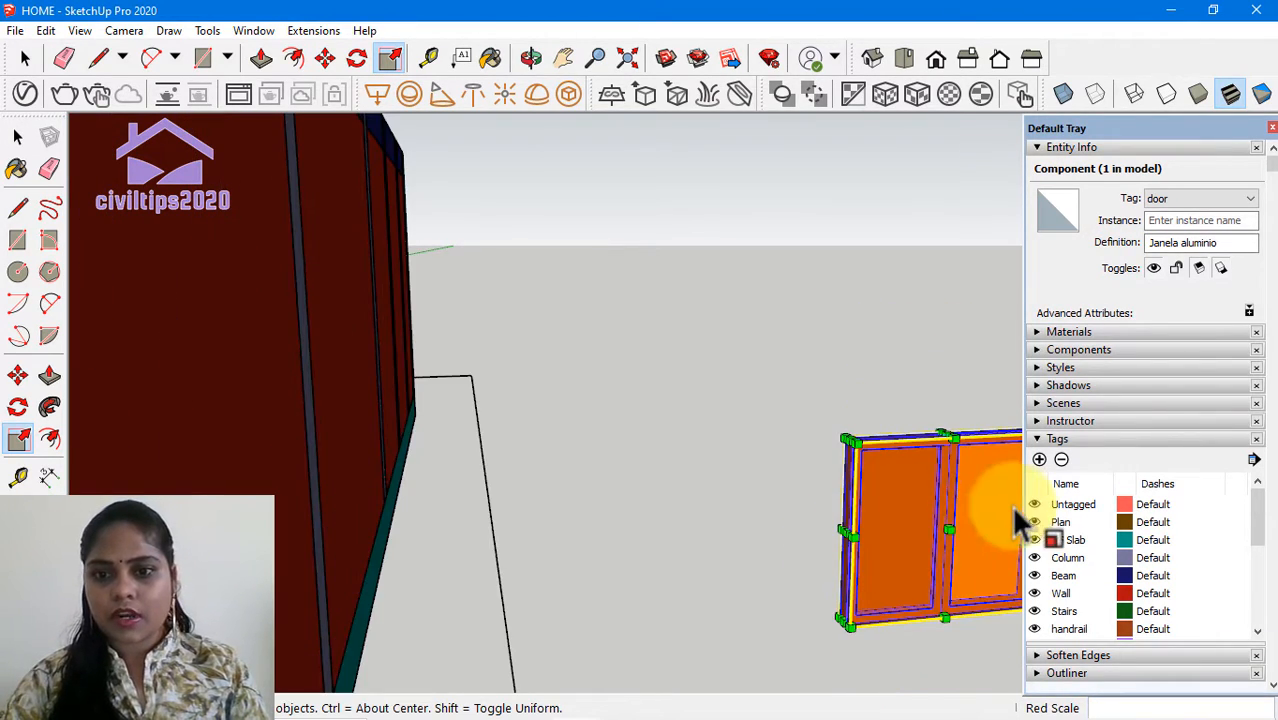
scroll(956, 480, down, 1)
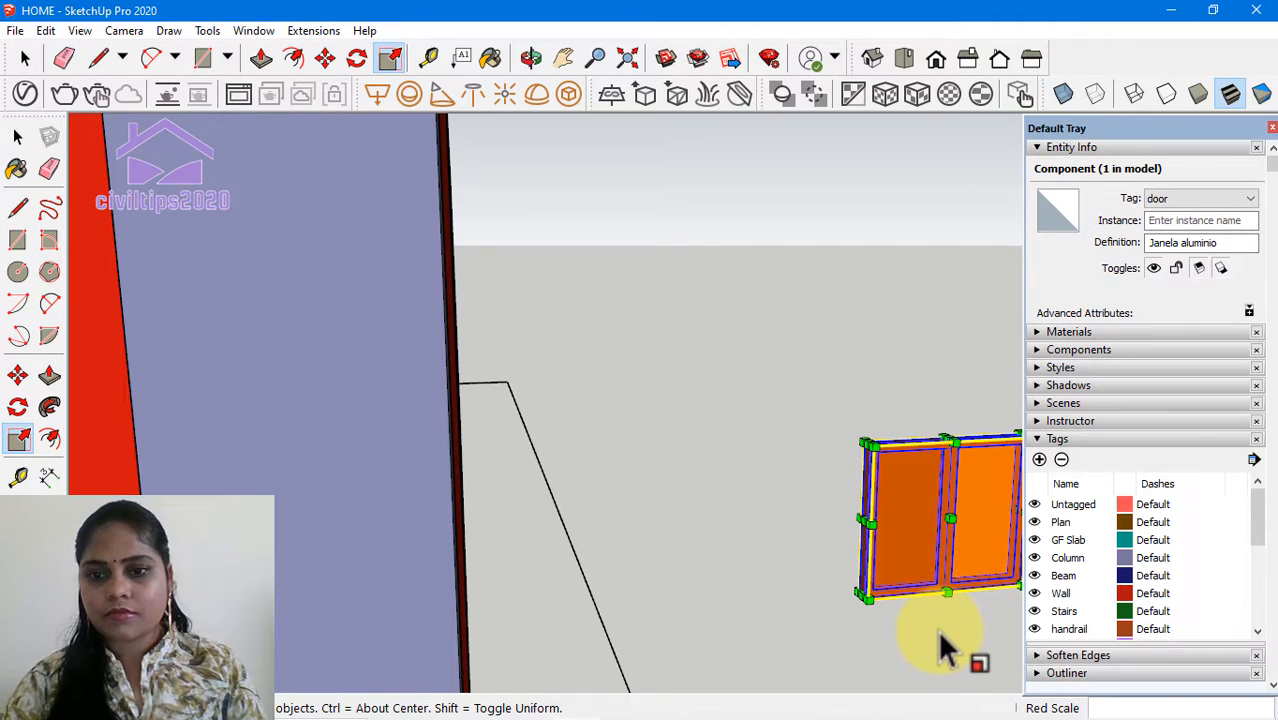
Step: Scale the imported window along the blue axis to a height of 4'
scroll(938, 629, down, 1)
scroll(956, 460, up, 5)
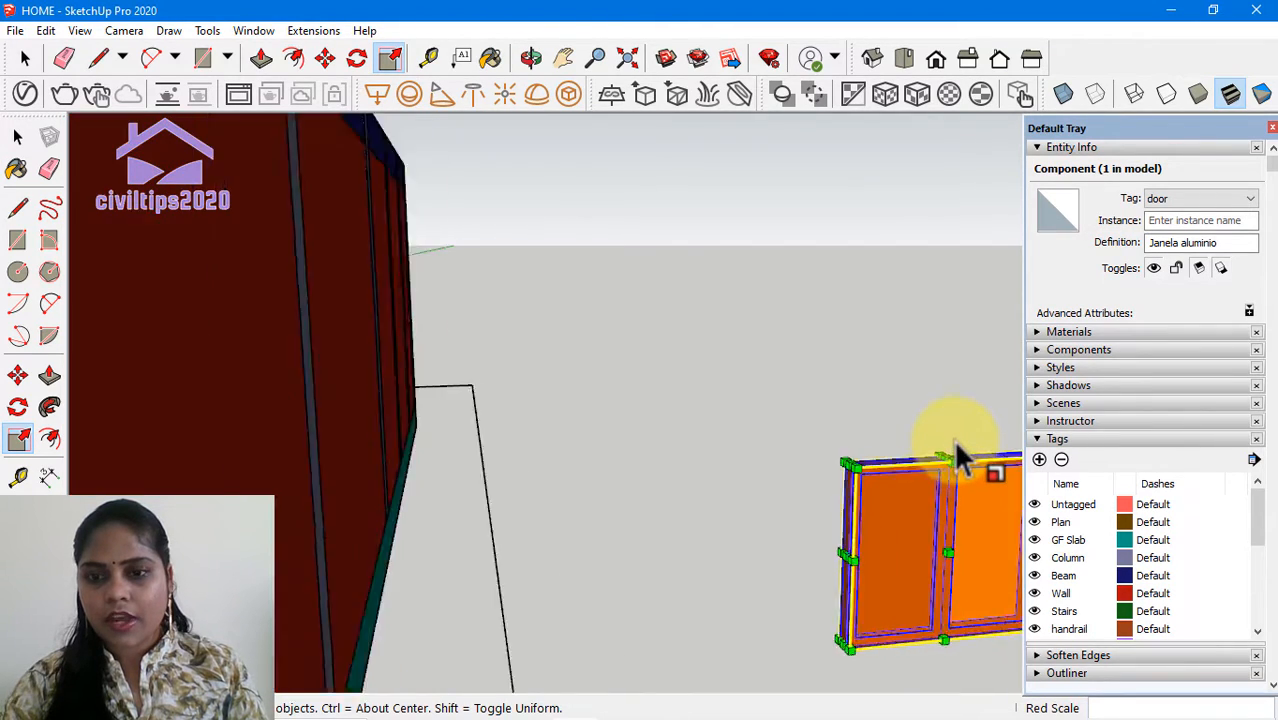
drag(931, 490, 942, 450)
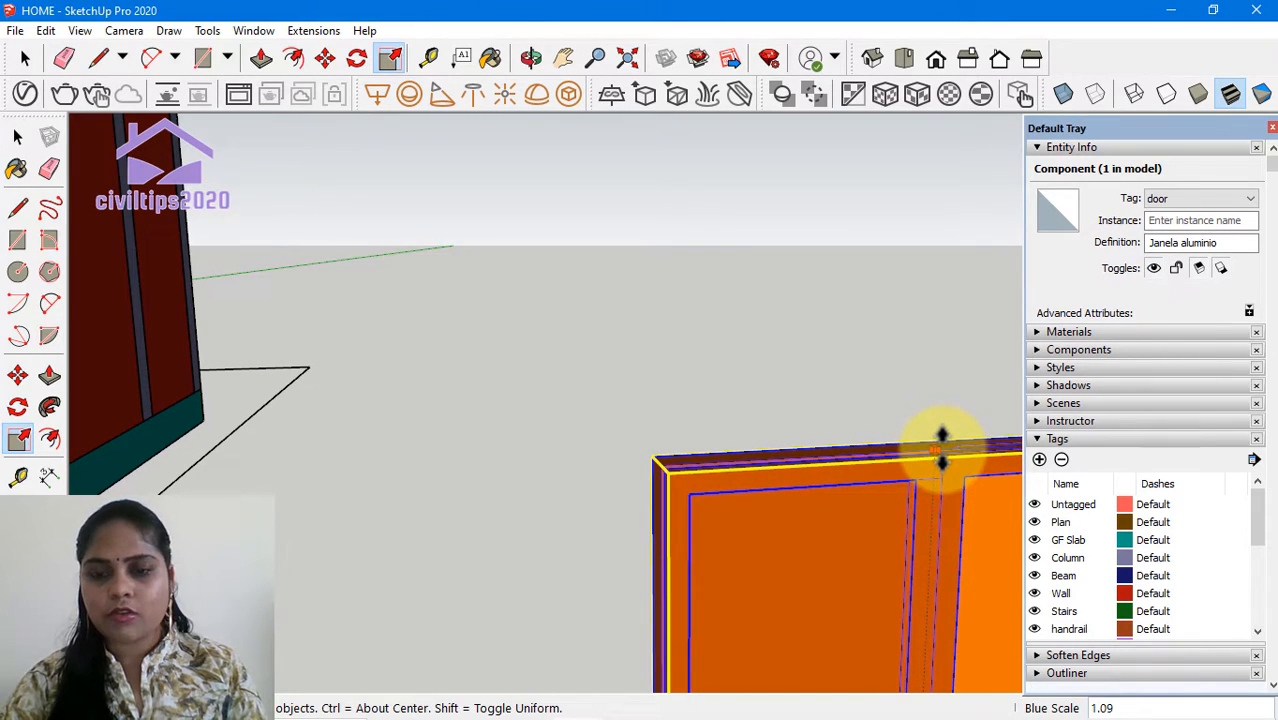
text(4)
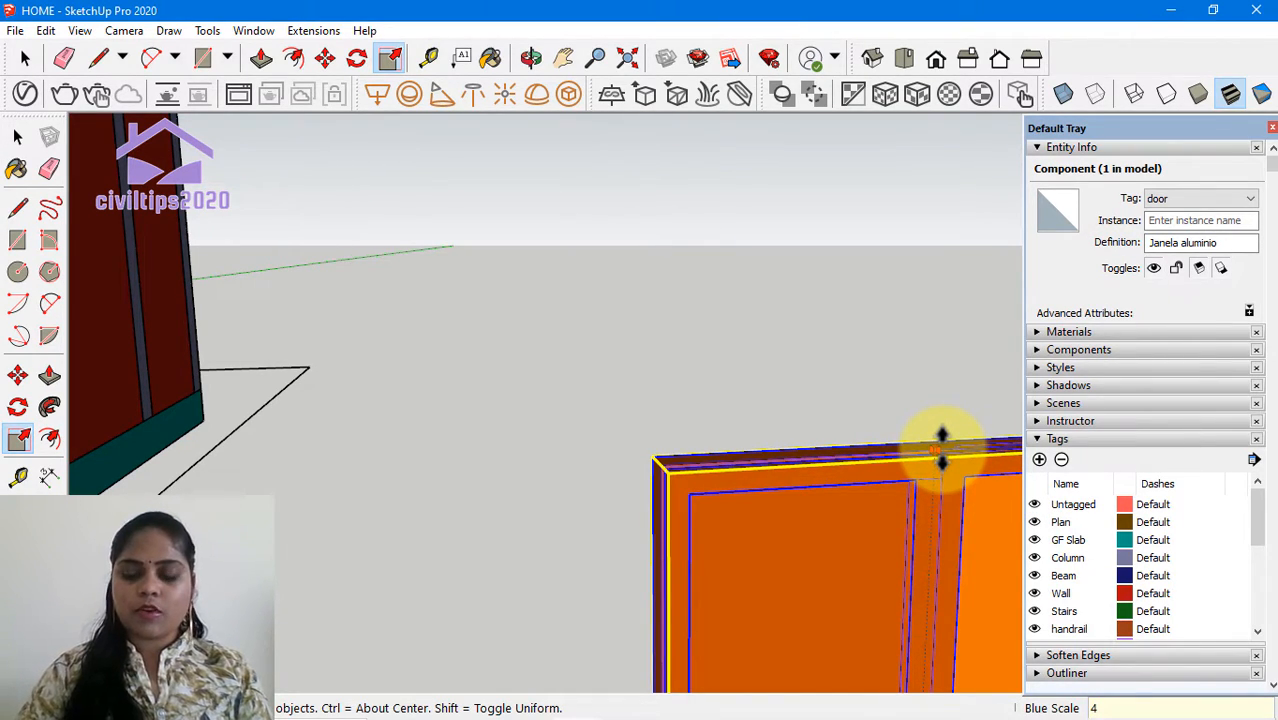
key(Return)
key(space)
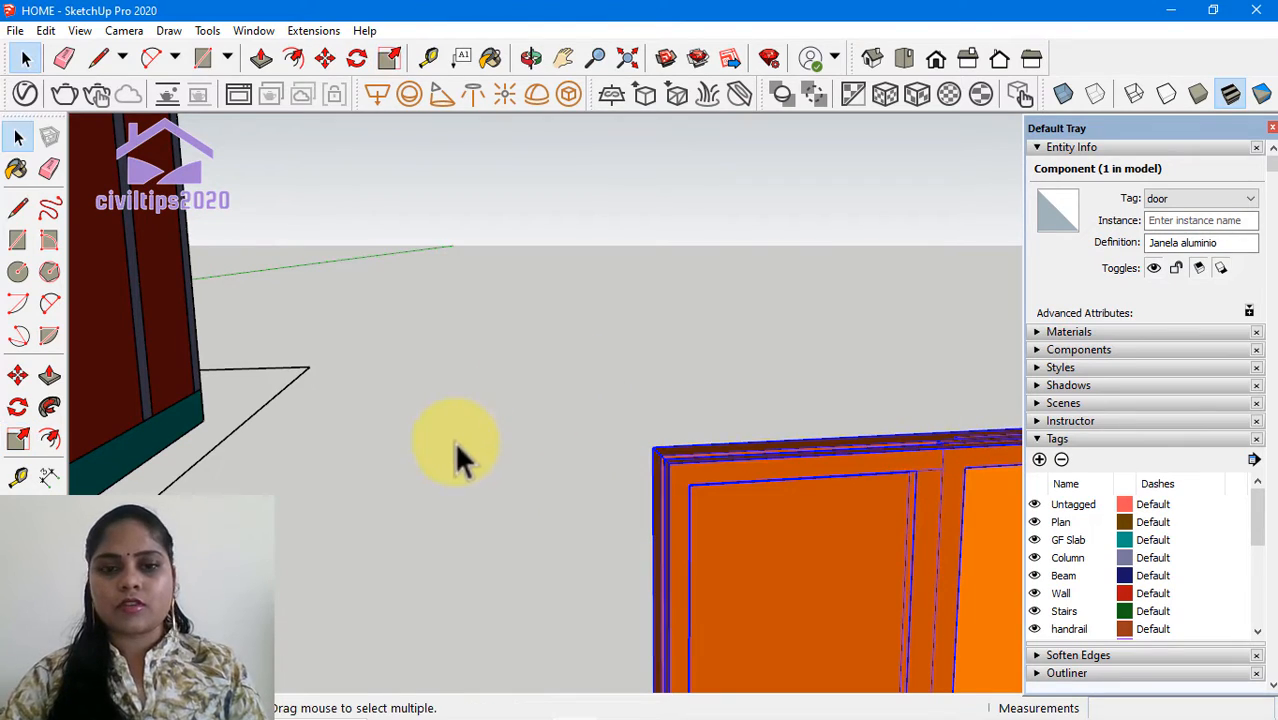
click(533, 451)
scroll(600, 455, down, 4)
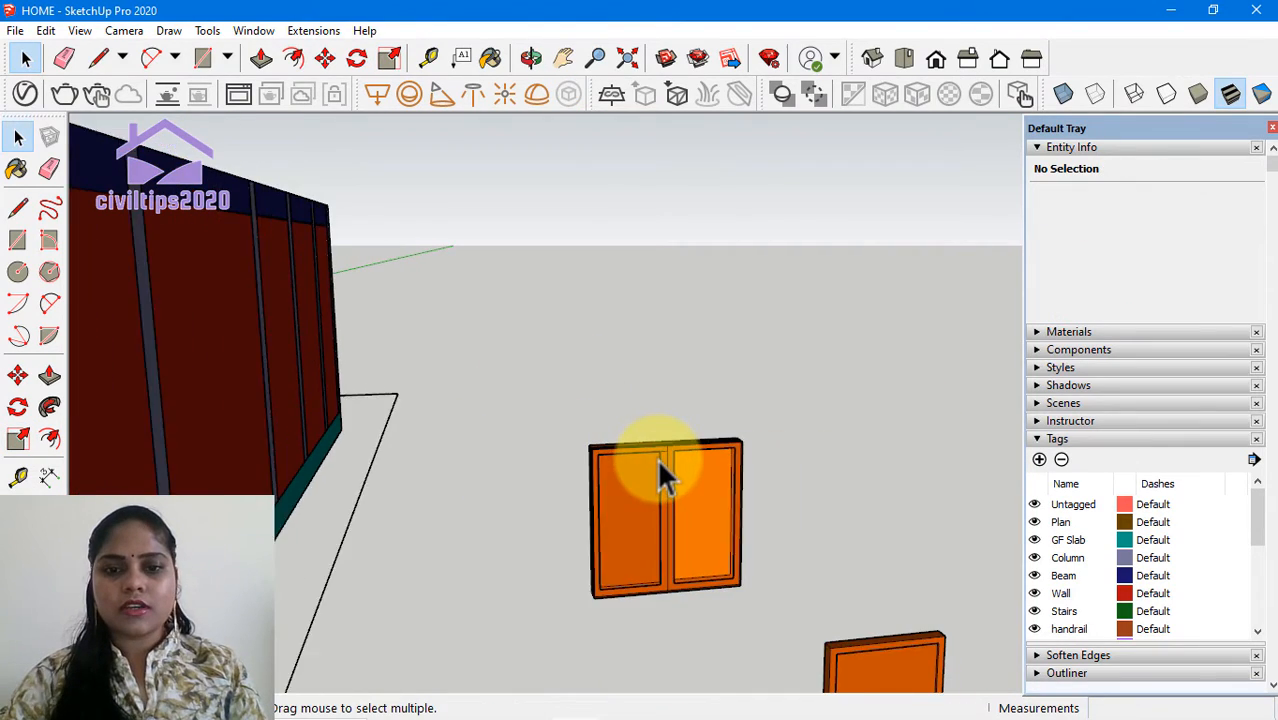
Step: Measure the height of the scaled window along its side edge with the Tape Measure
click(429, 58)
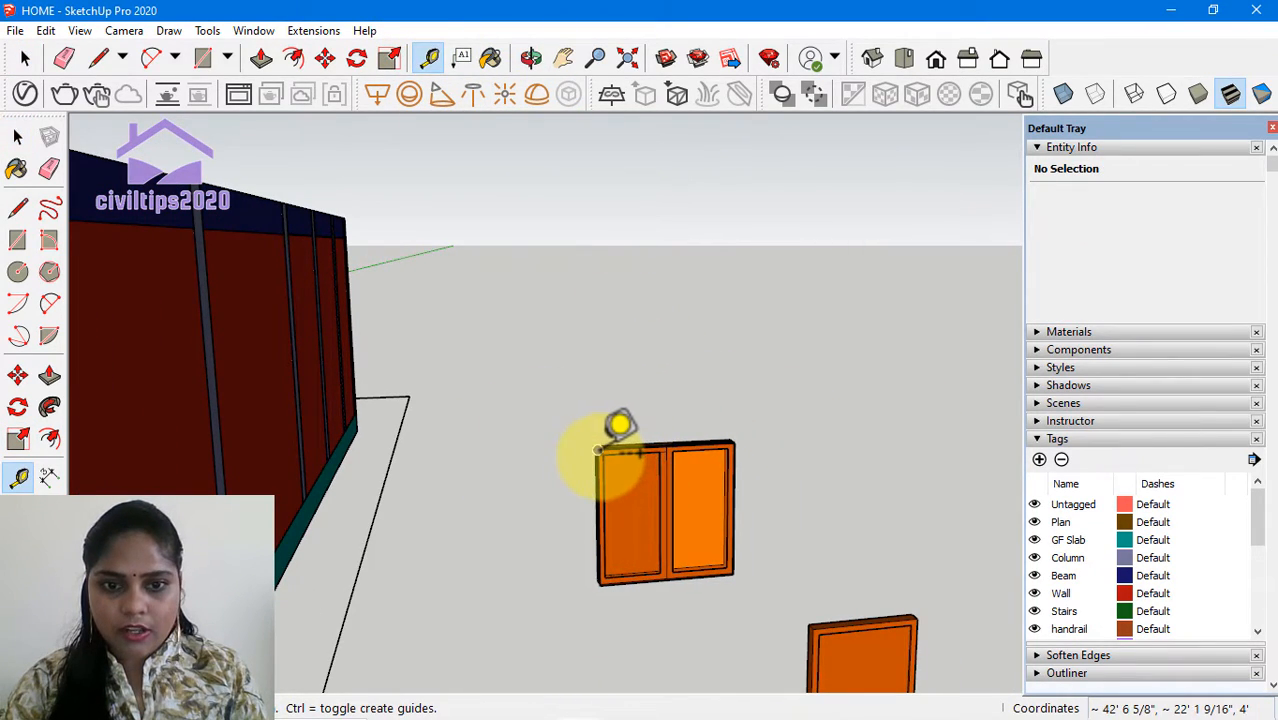
click(598, 450)
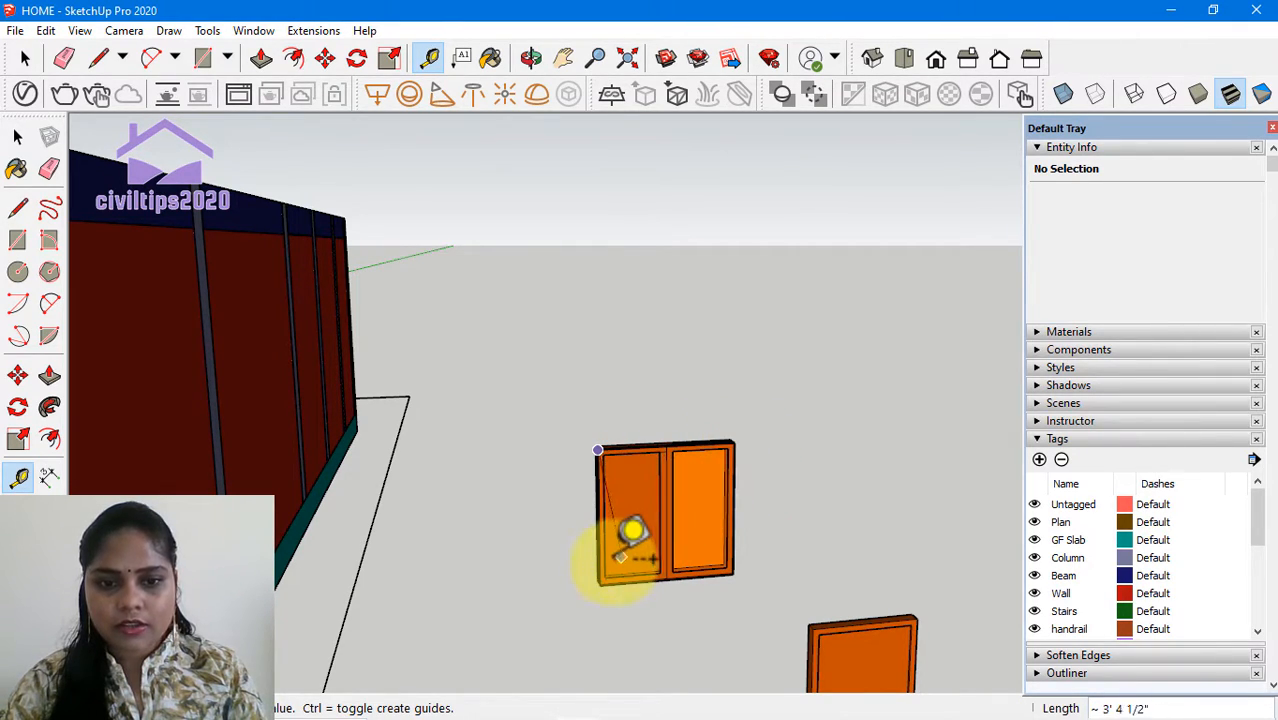
key(space)
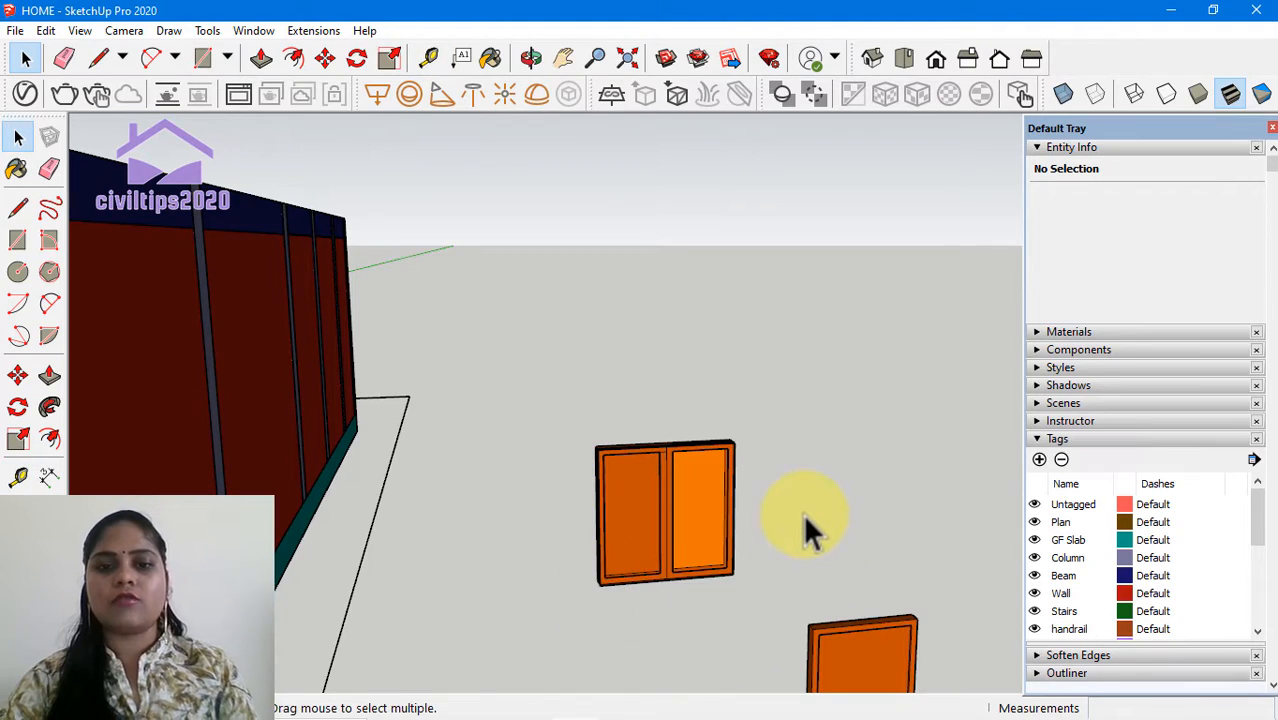
scroll(803, 513, down, 3)
scroll(676, 602, up, 1)
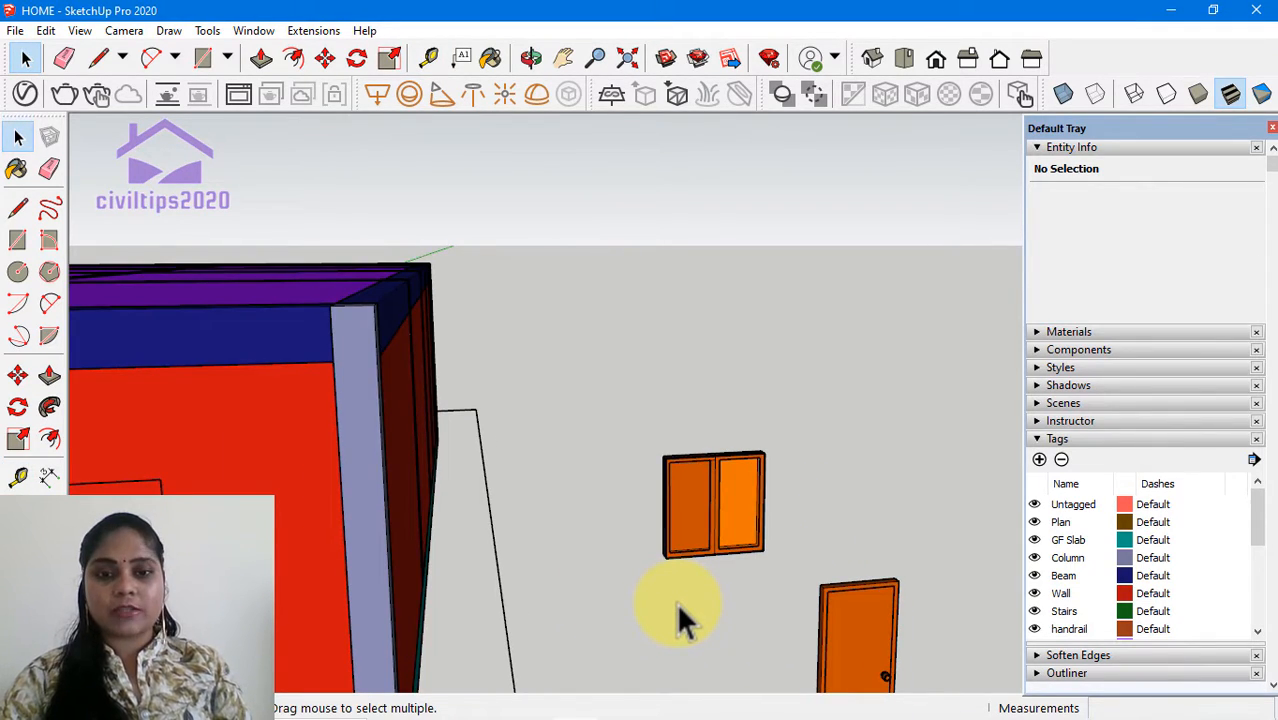
scroll(677, 593, down, 1)
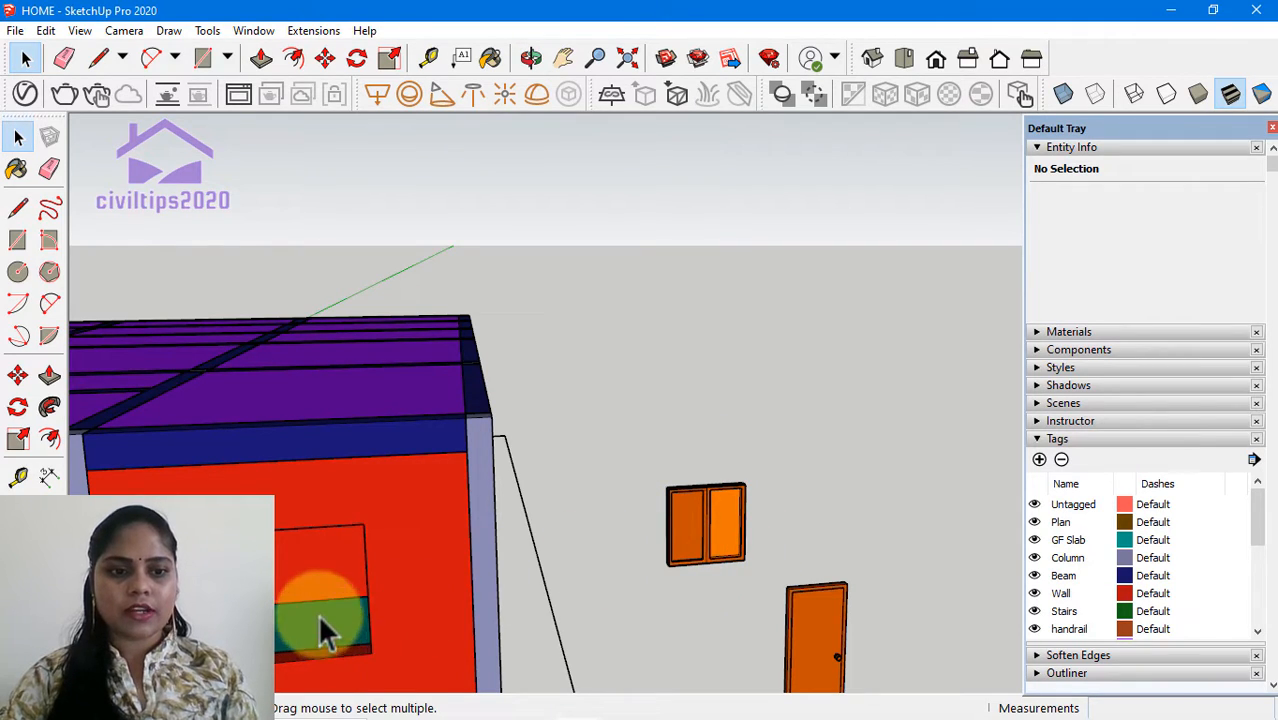
Step: Copy the scaled window by its lower corner into the window opening in the front wall beside the door
key(c)
key(o)
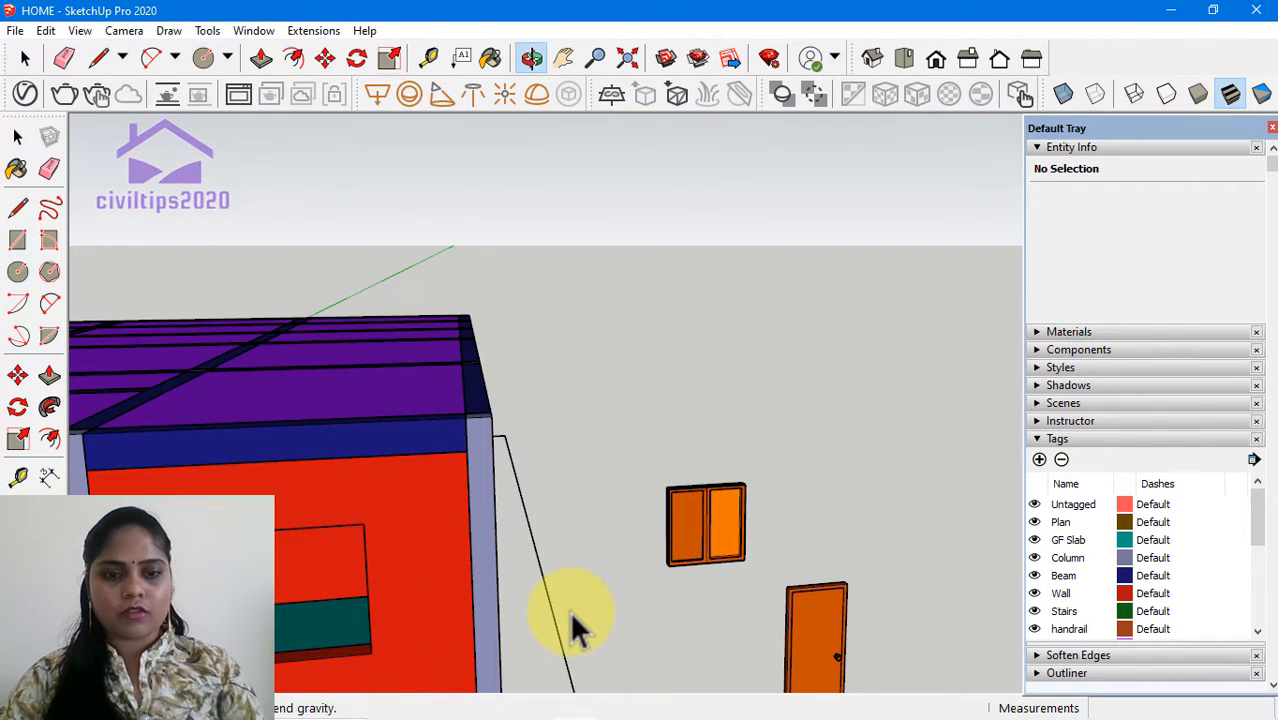
key(space)
key(m)
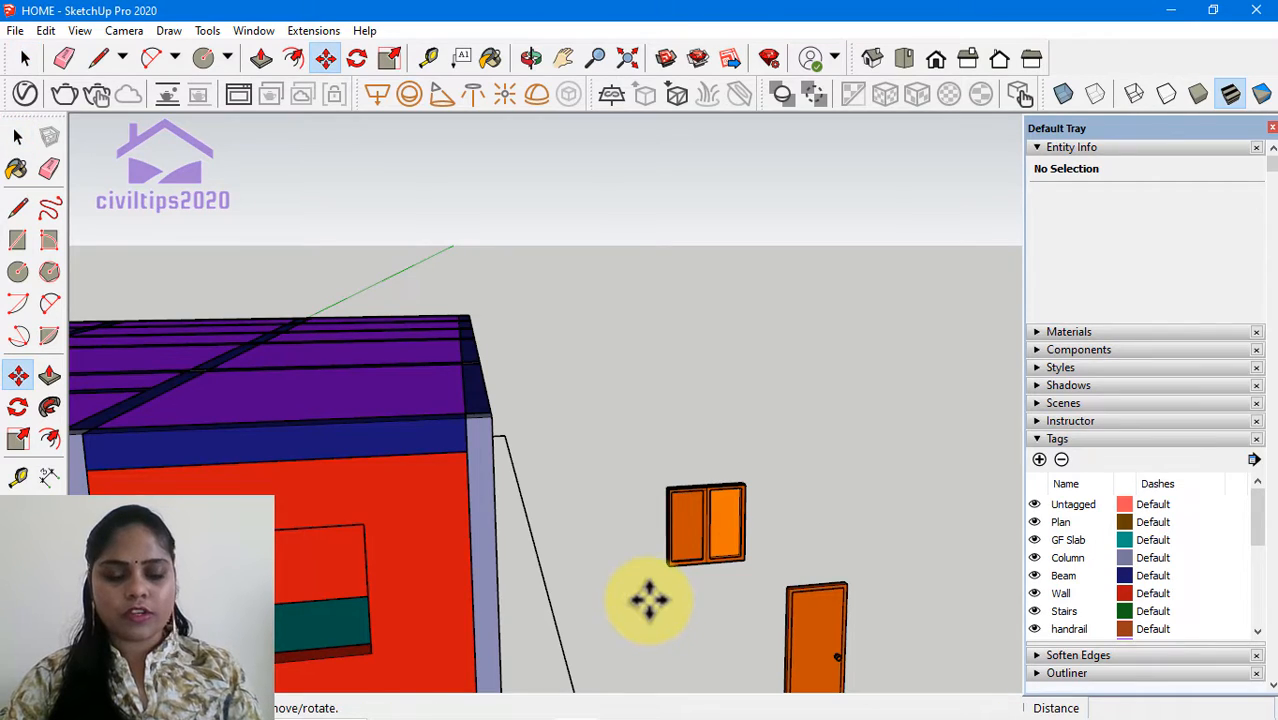
click(650, 600)
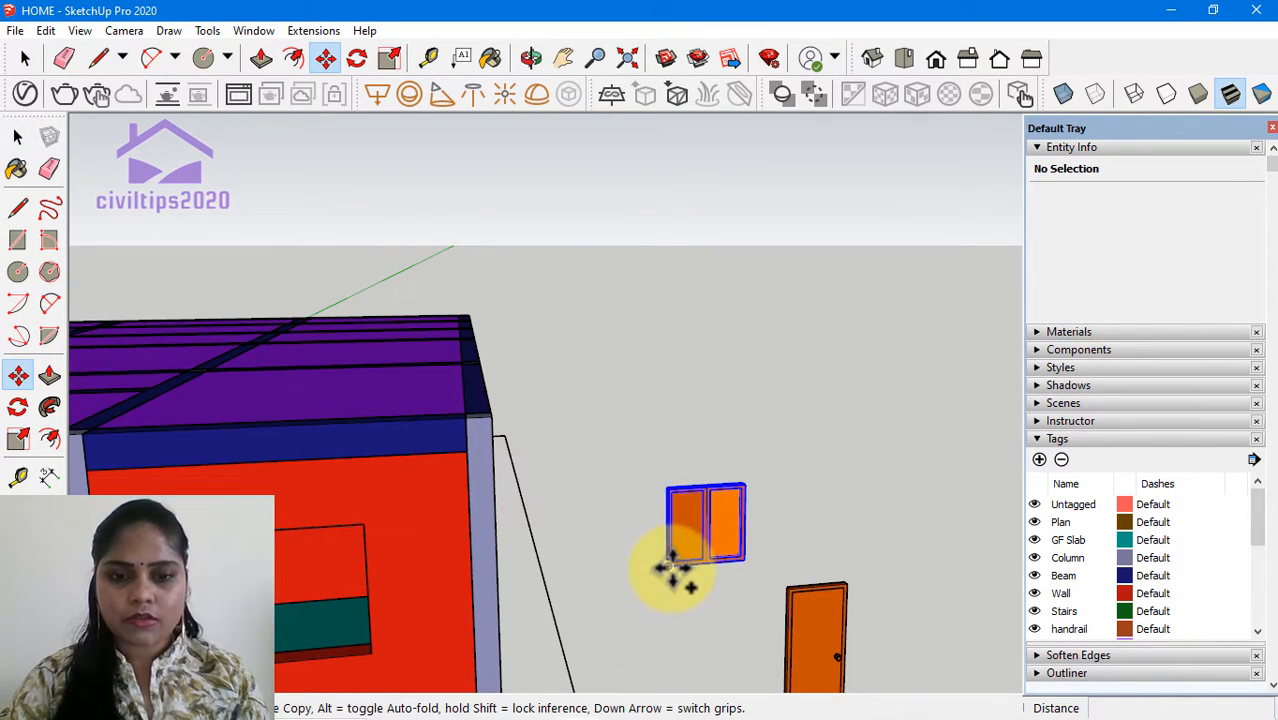
scroll(680, 580, up, 3)
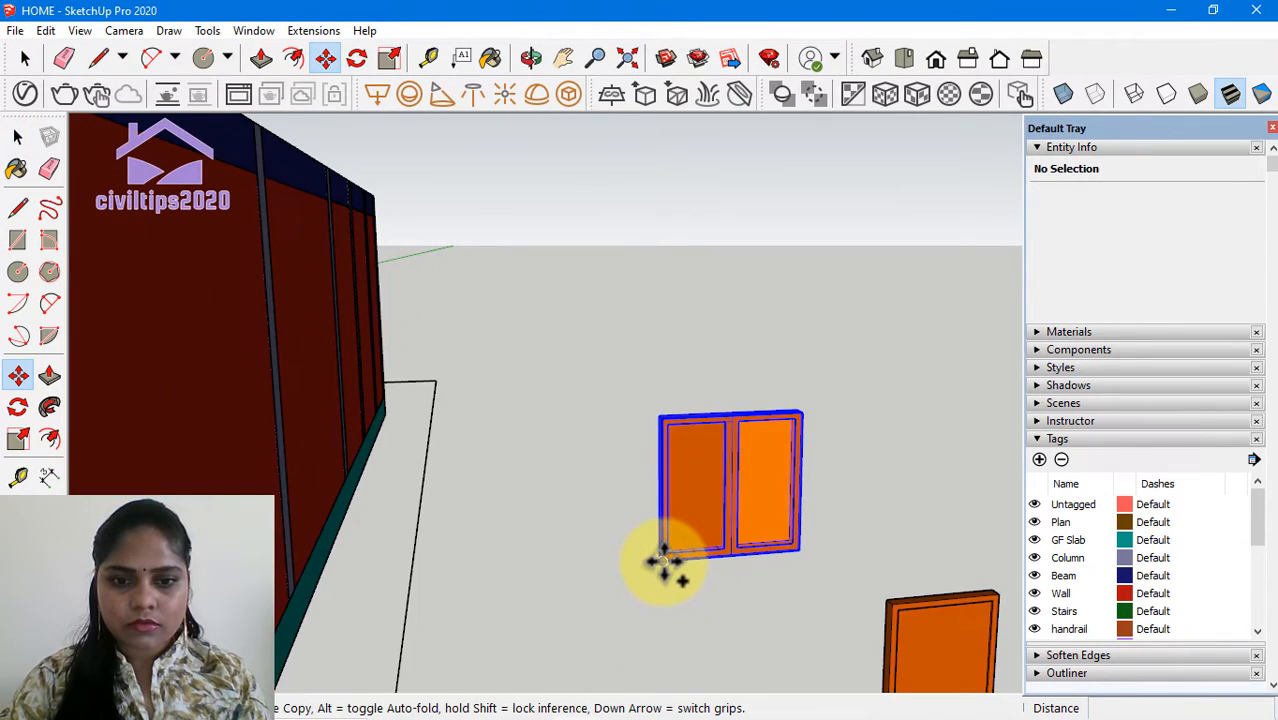
click(665, 565)
scroll(560, 600, down, 5)
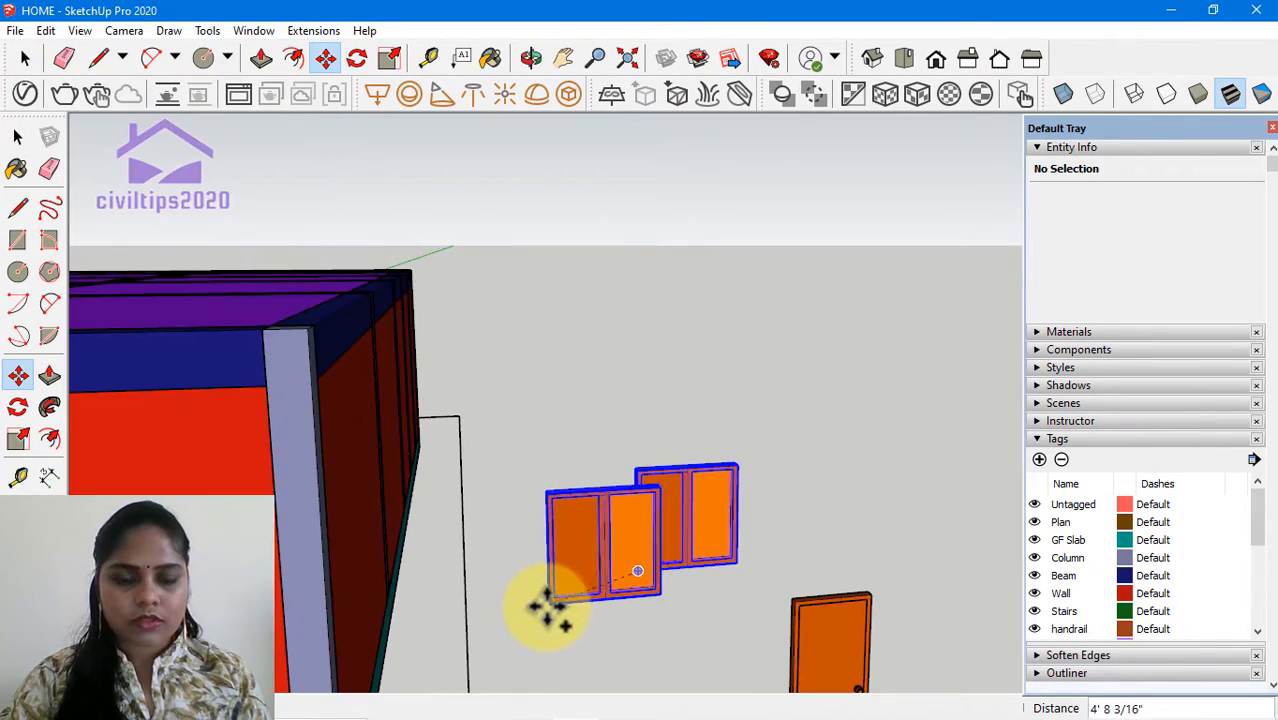
scroll(330, 660, up, 1)
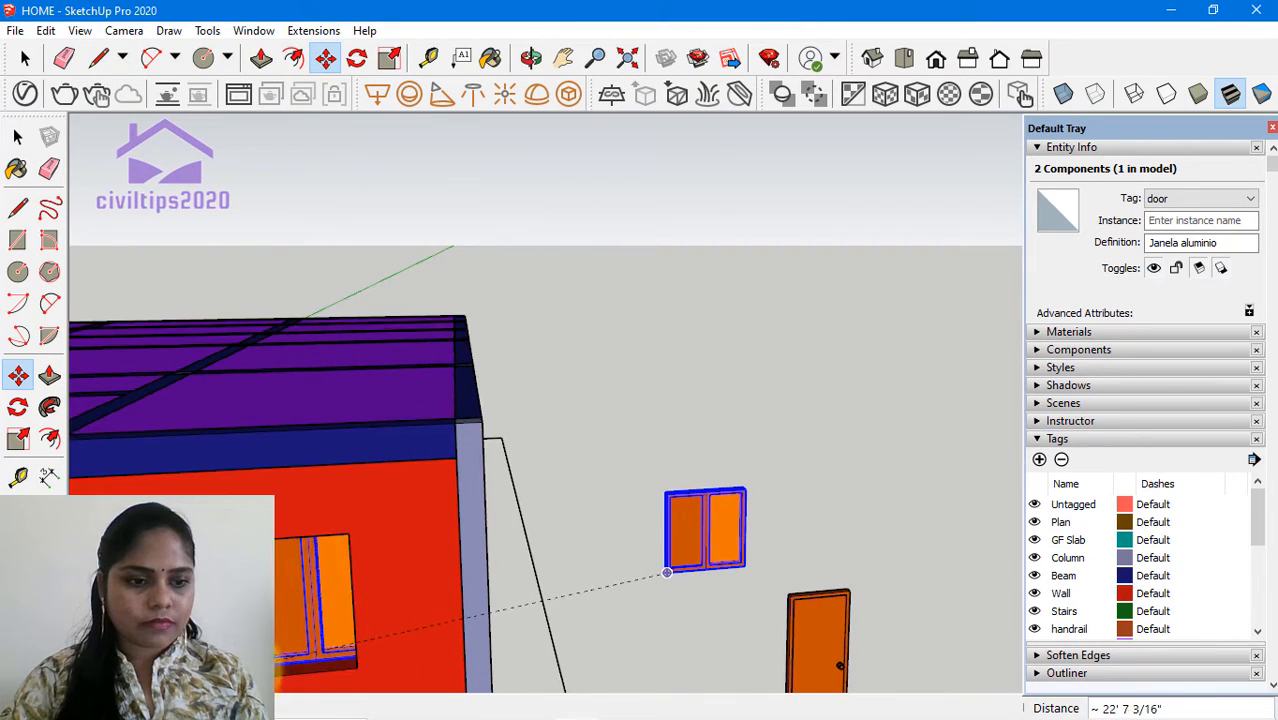
click(283, 666)
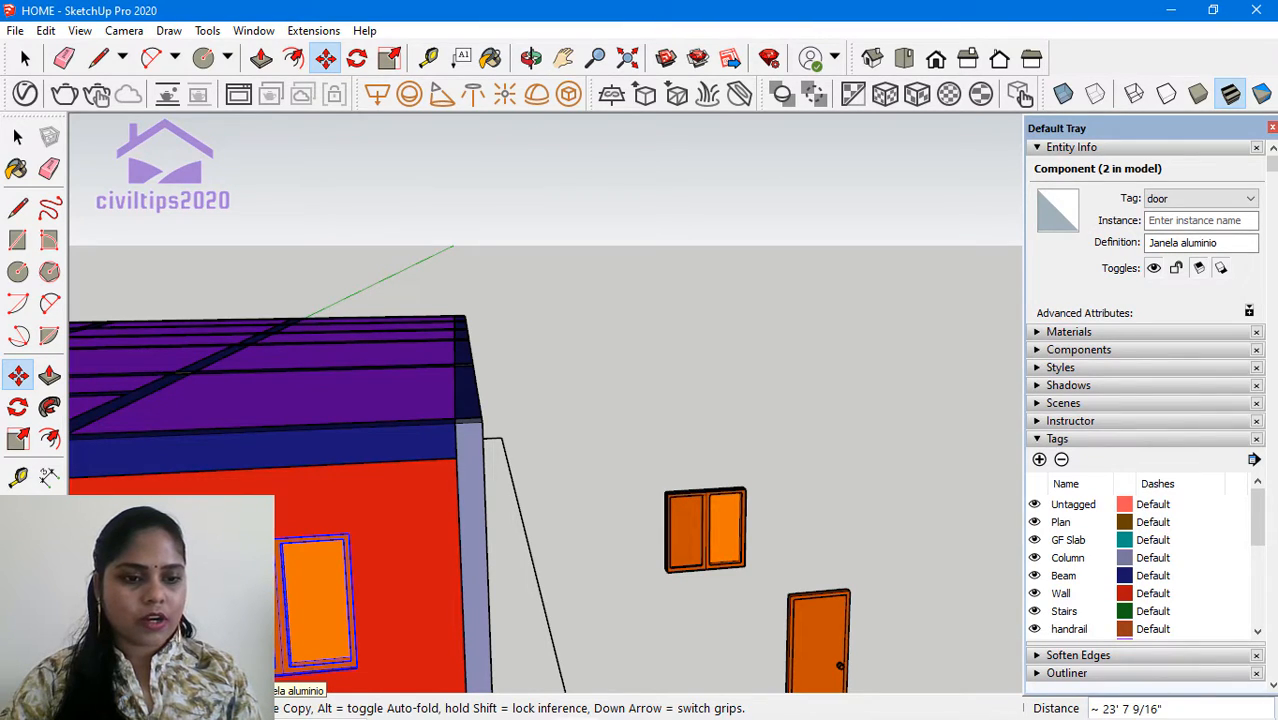
Step: Move the window placed in the front wall 3" inward through the thickness of its opening
click(285, 668)
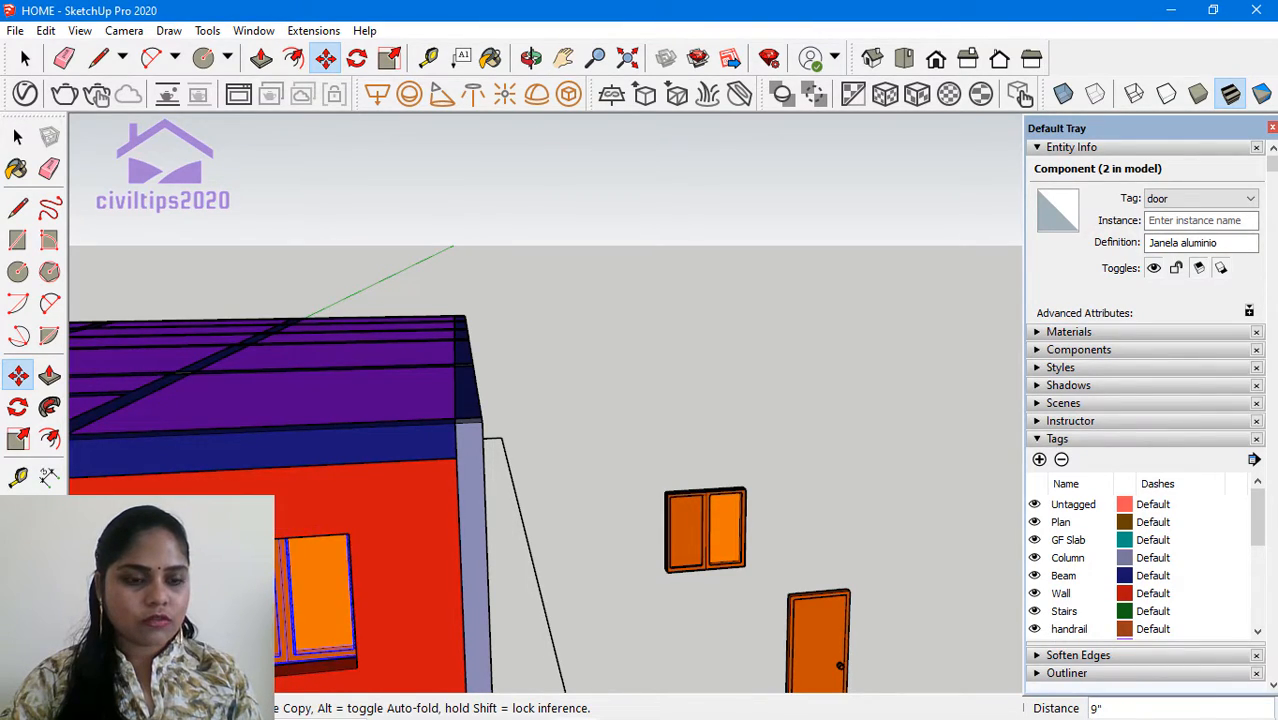
scroll(300, 650, up, 2)
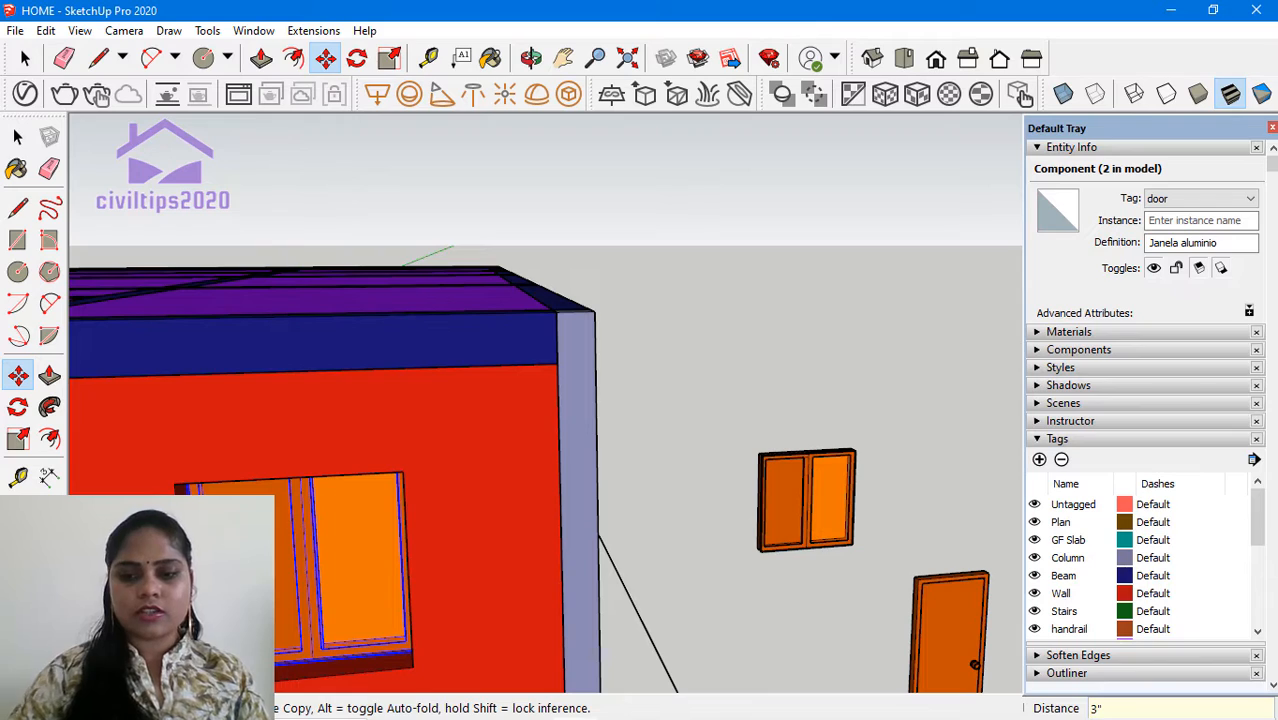
key(Escape)
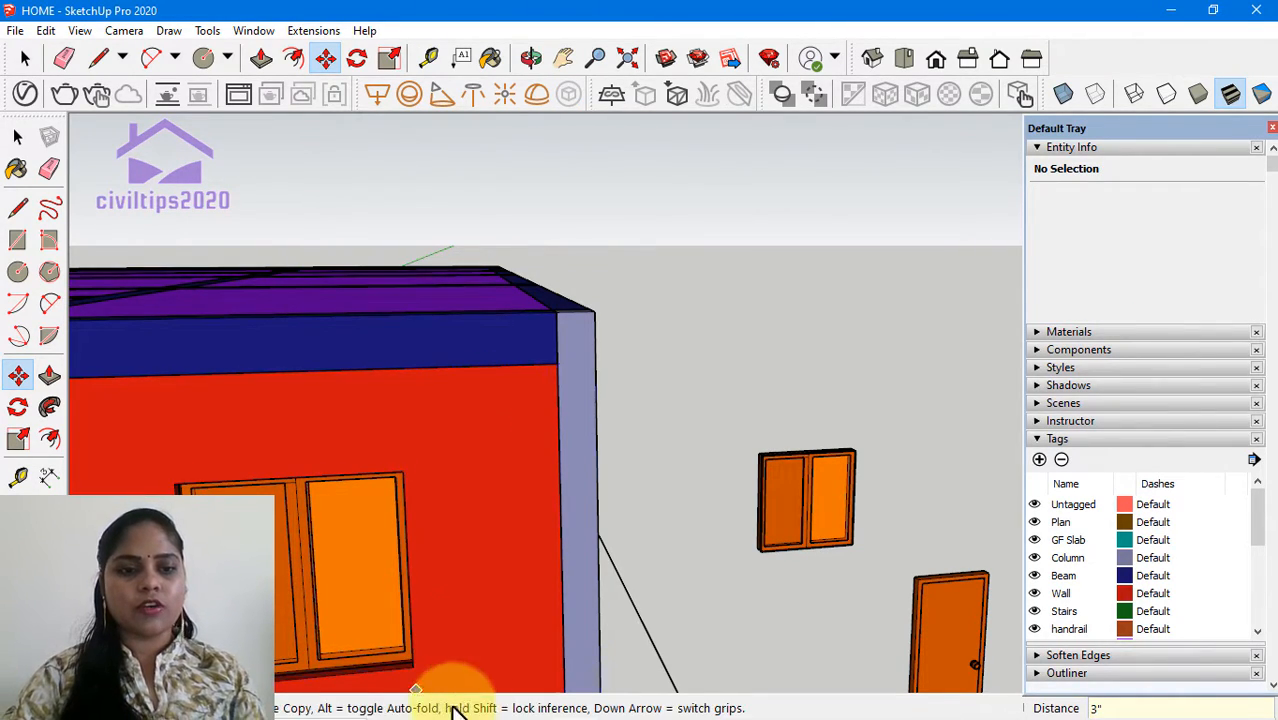
scroll(700, 585, down, 3)
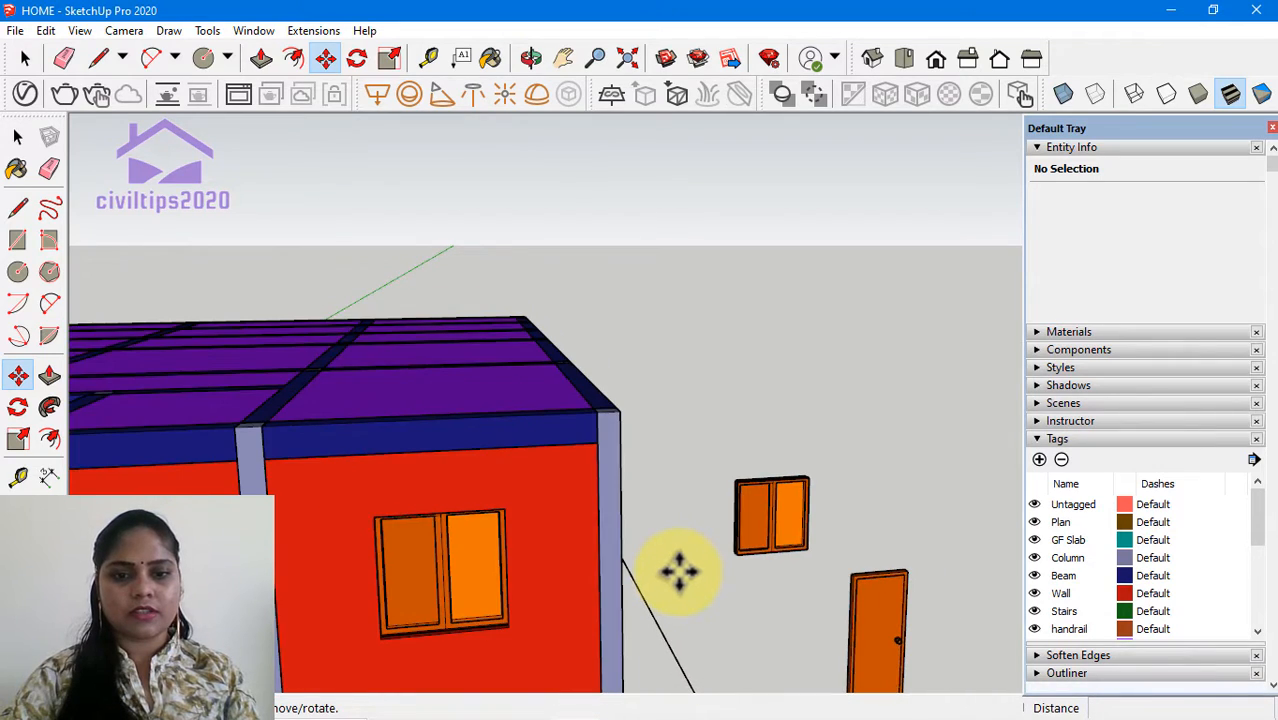
key(space)
scroll(560, 605, down, 3)
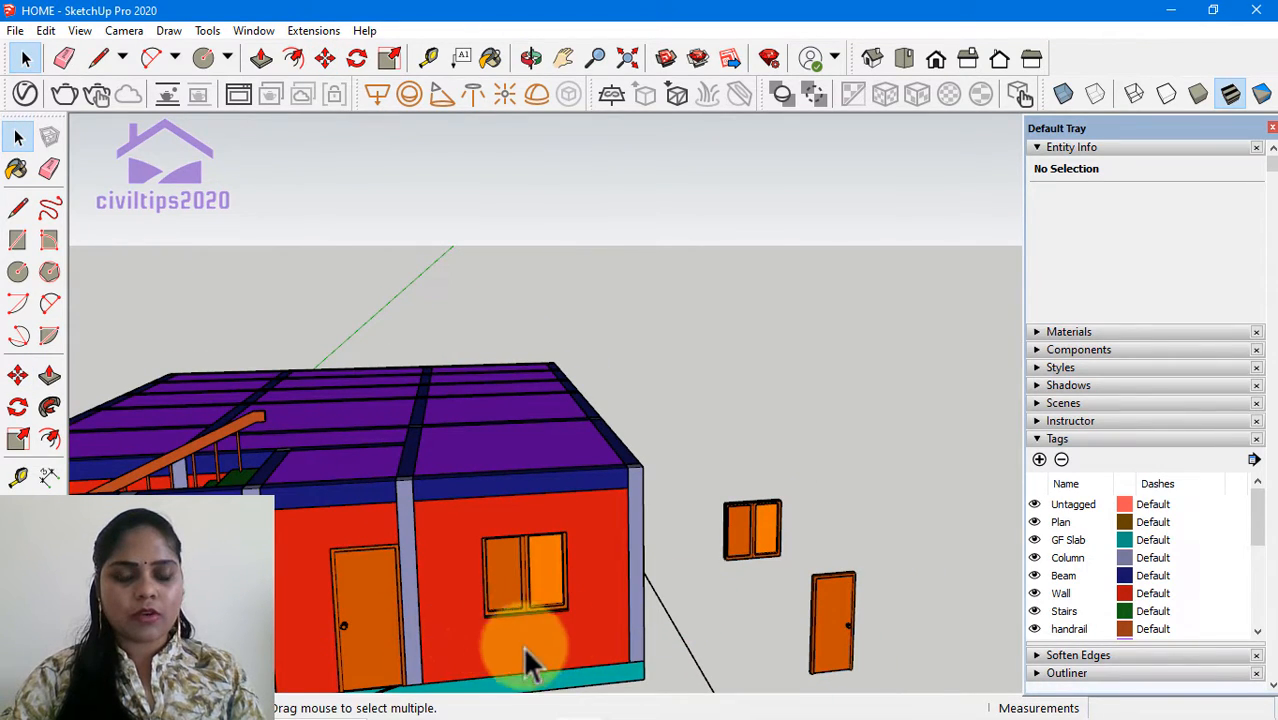
Step: Try to move the door in the front wall by its lower corner
scroll(350, 600, up, 2)
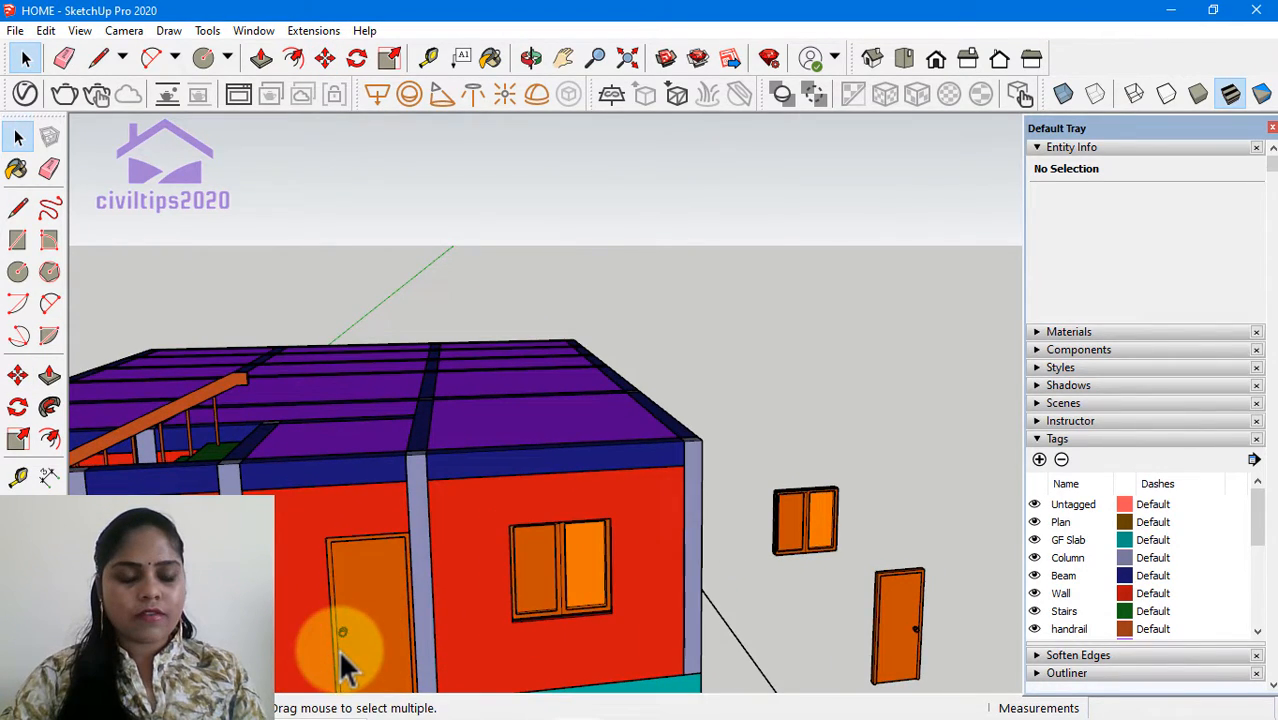
click(388, 603)
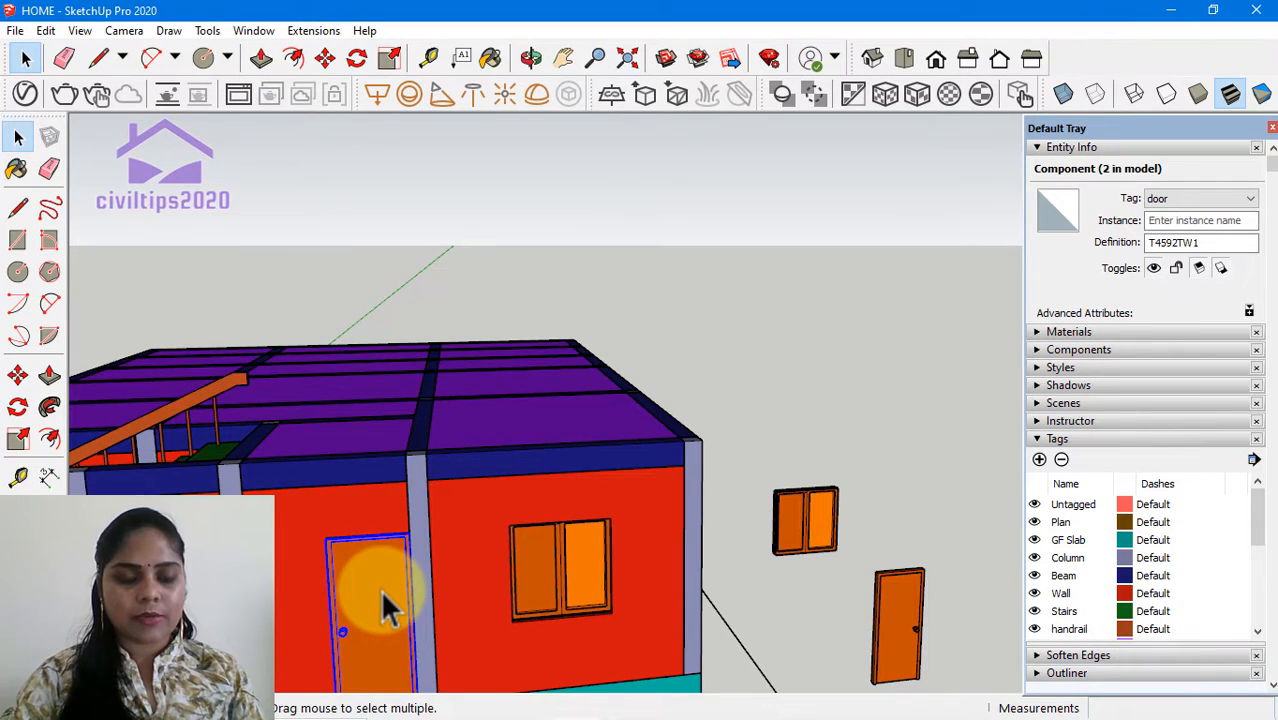
key(m)
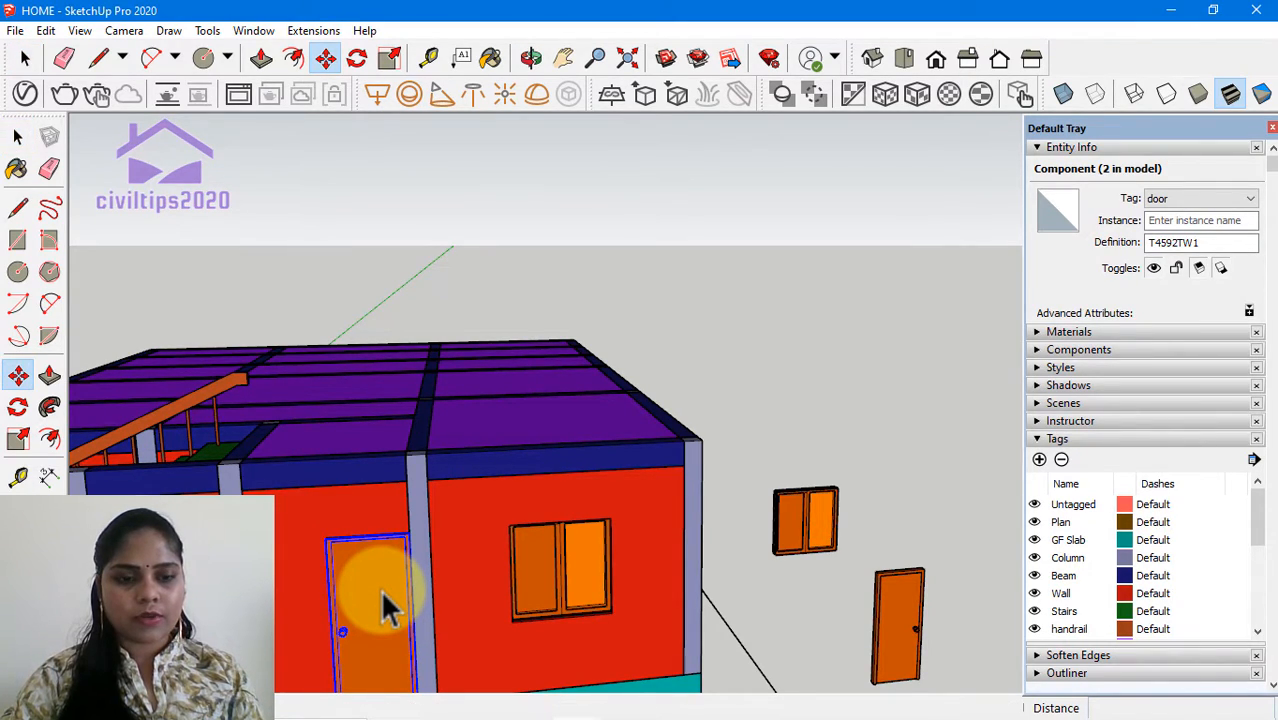
scroll(371, 662, down, 1)
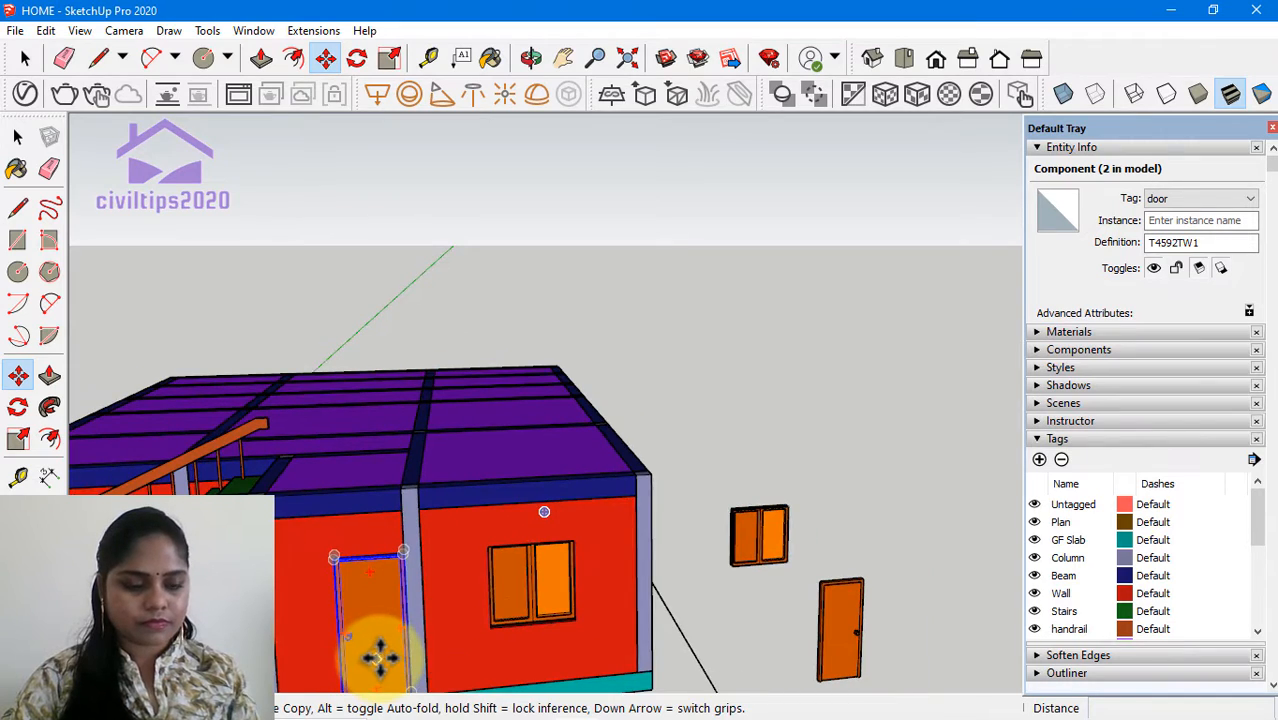
middle_drag(374, 623, 414, 571)
scroll(408, 540, up, 4)
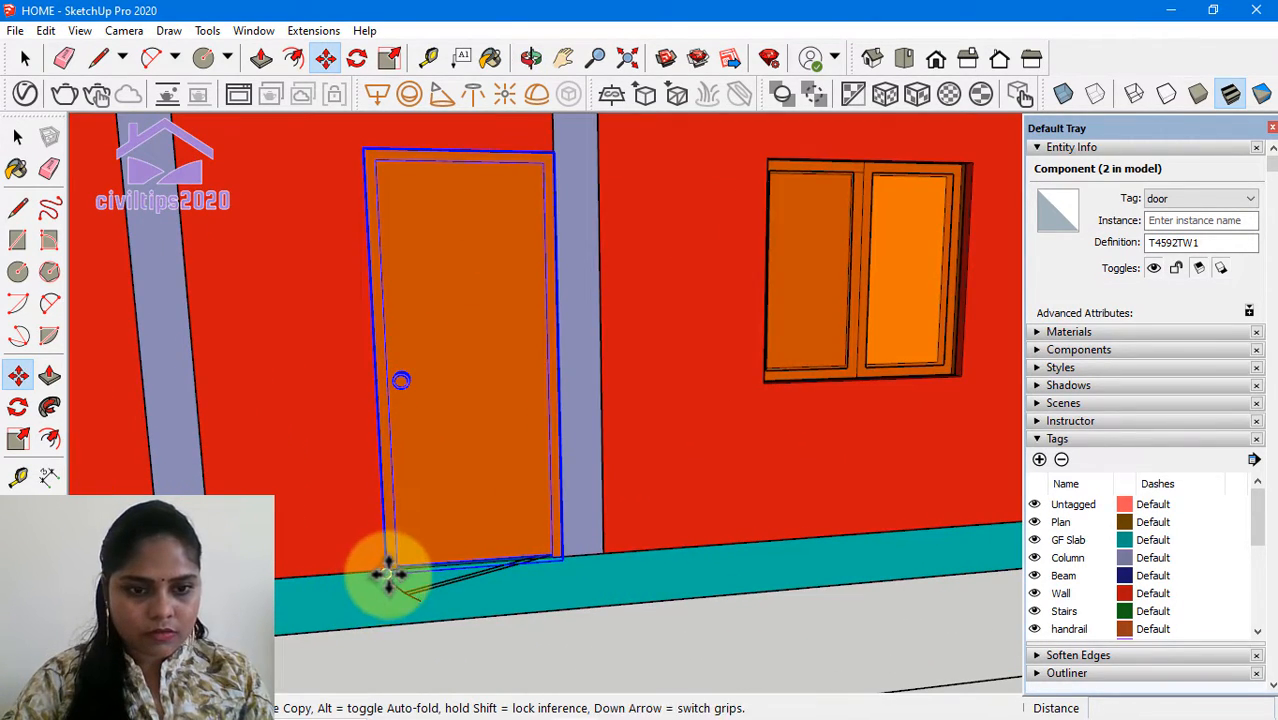
click(561, 549)
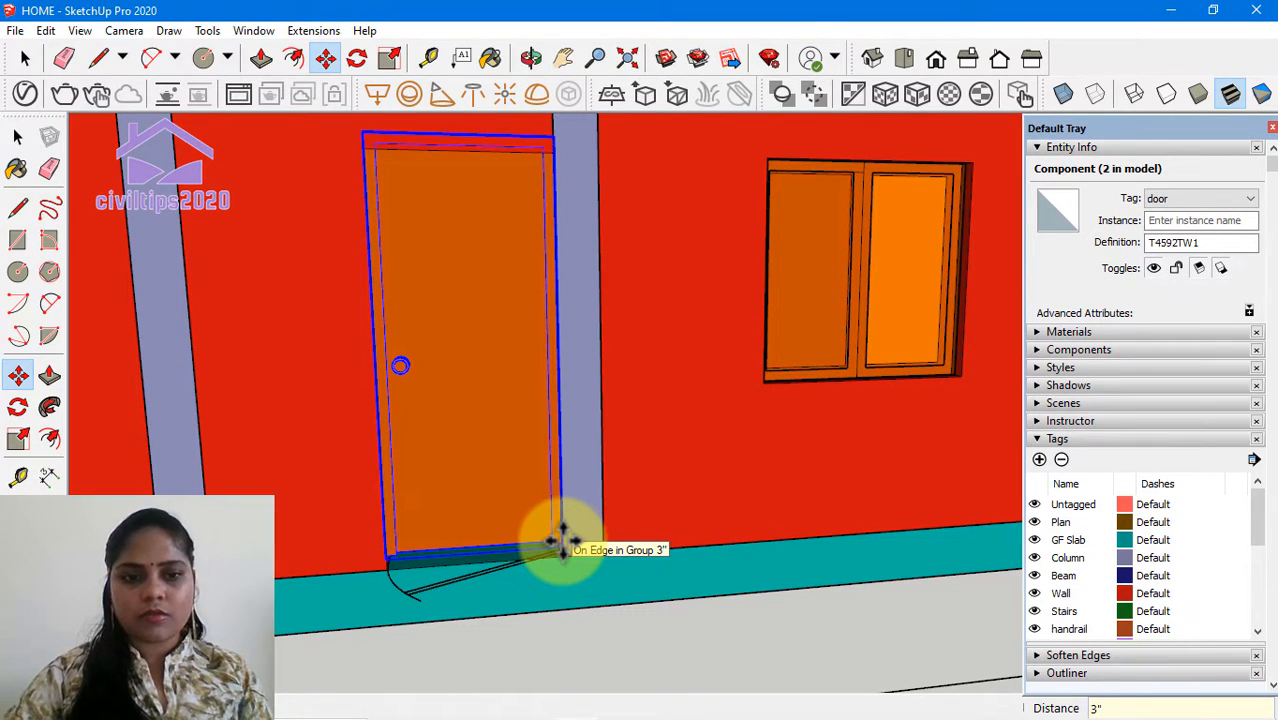
click(563, 541)
key(space)
middle_drag(527, 549, 518, 579)
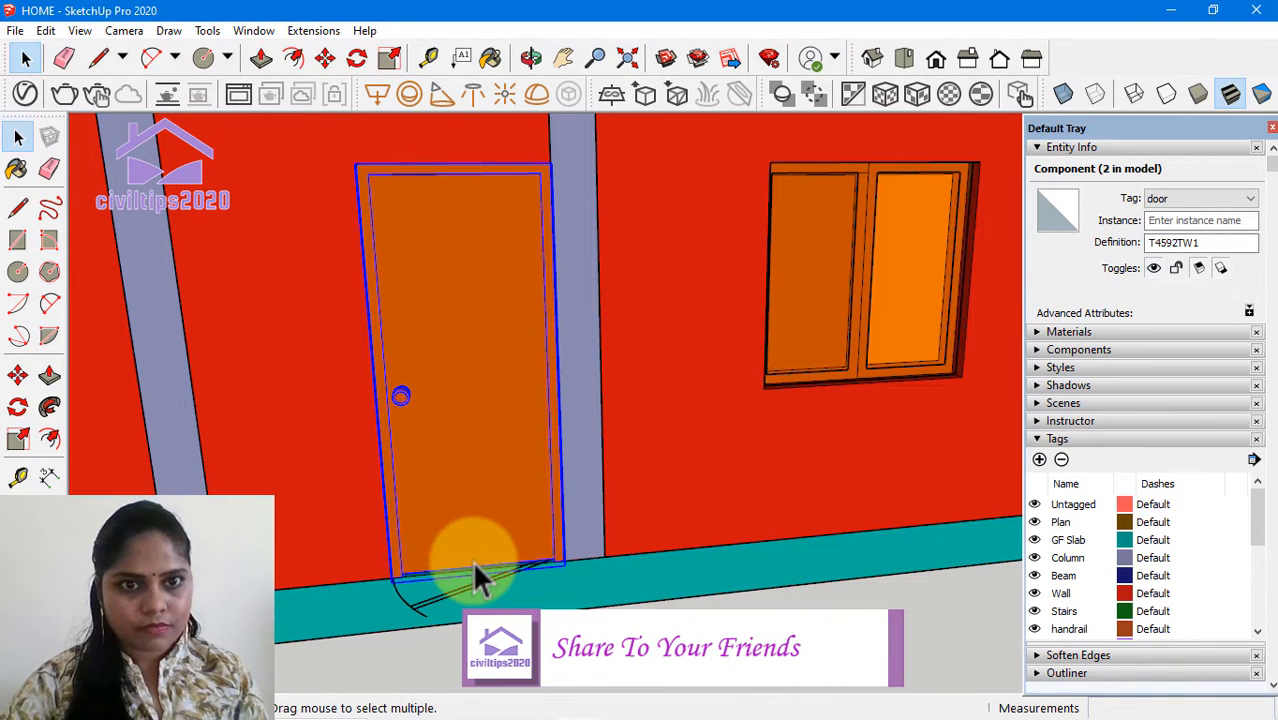
Step: Move the front wall's door 3" inward from its lower corner along the green axis
key(m)
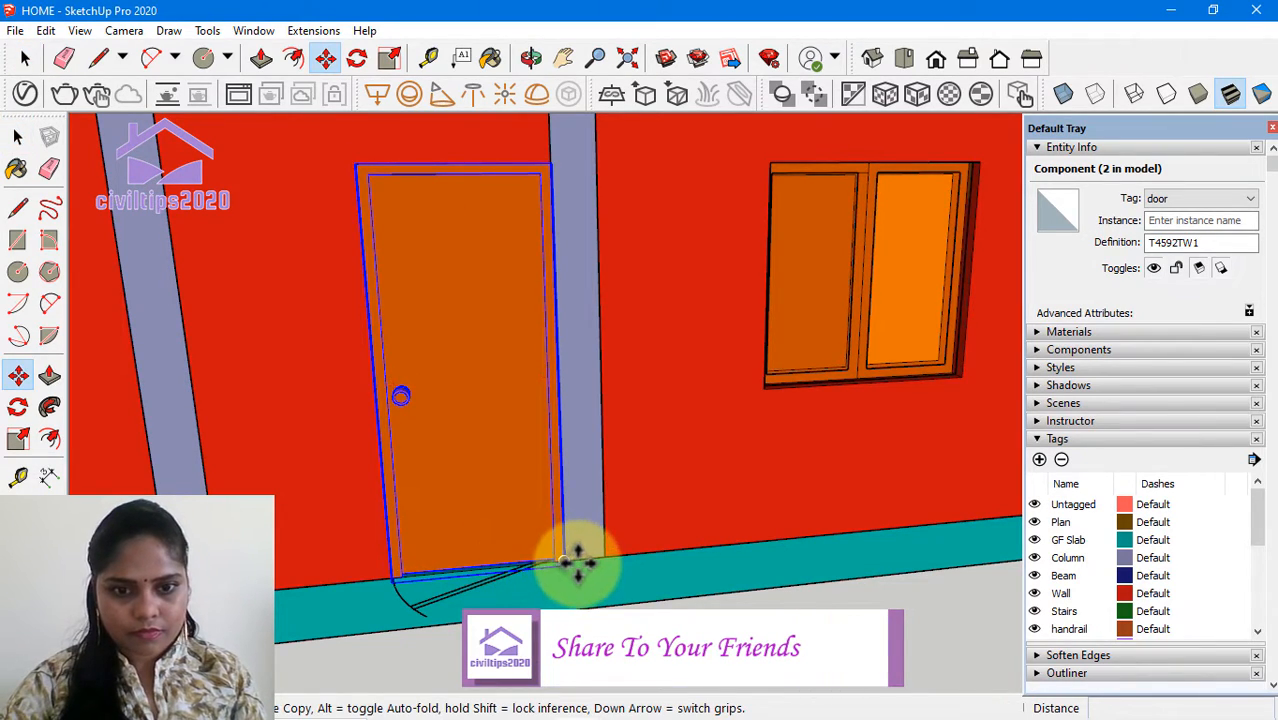
click(568, 556)
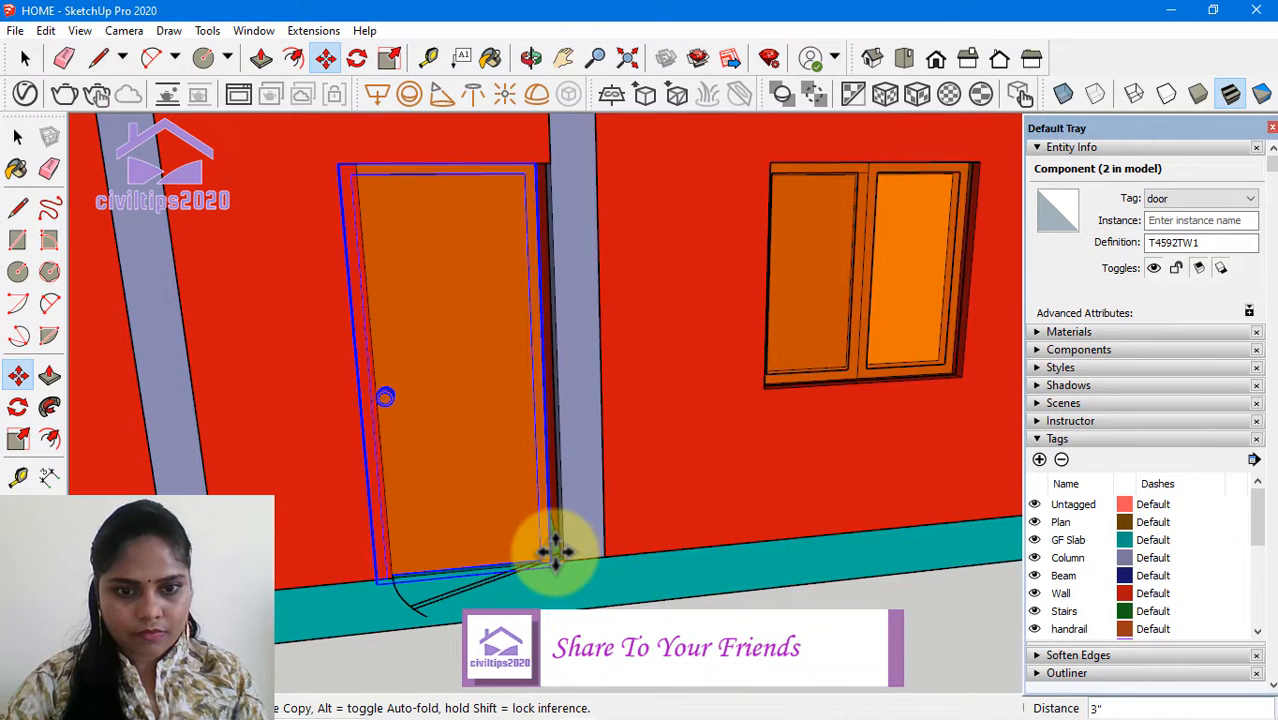
click(555, 546)
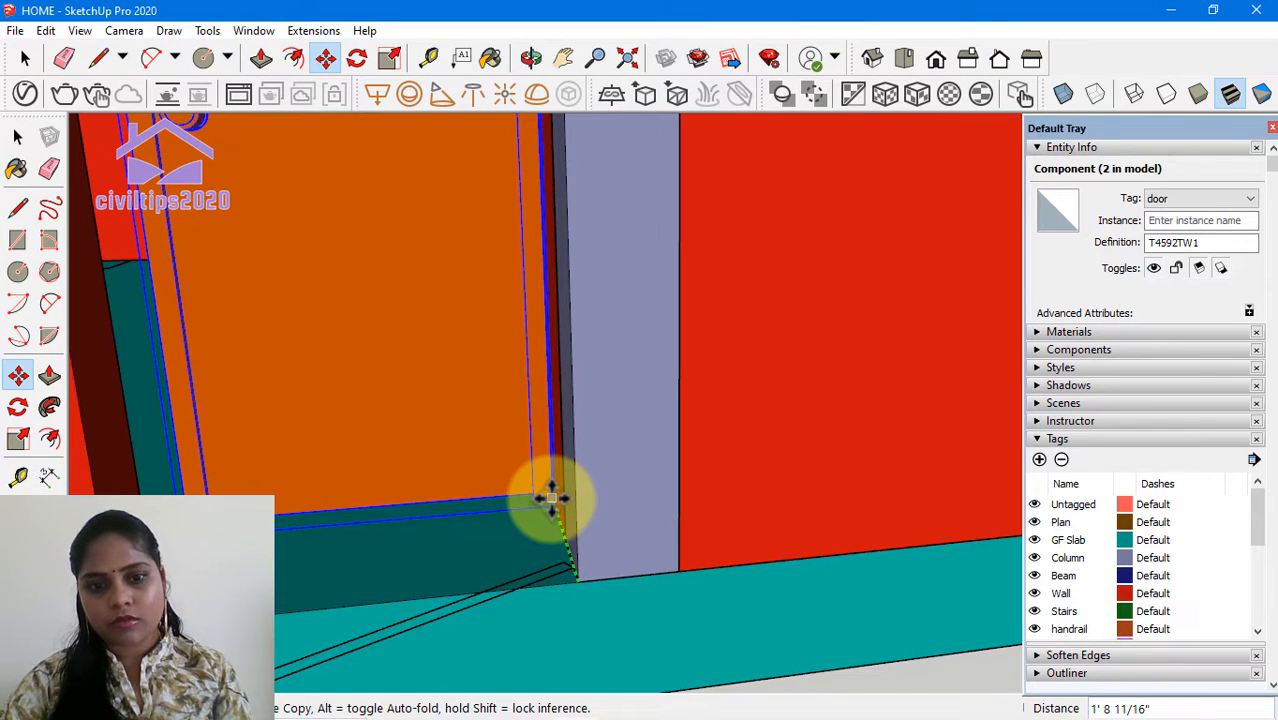
text(3)
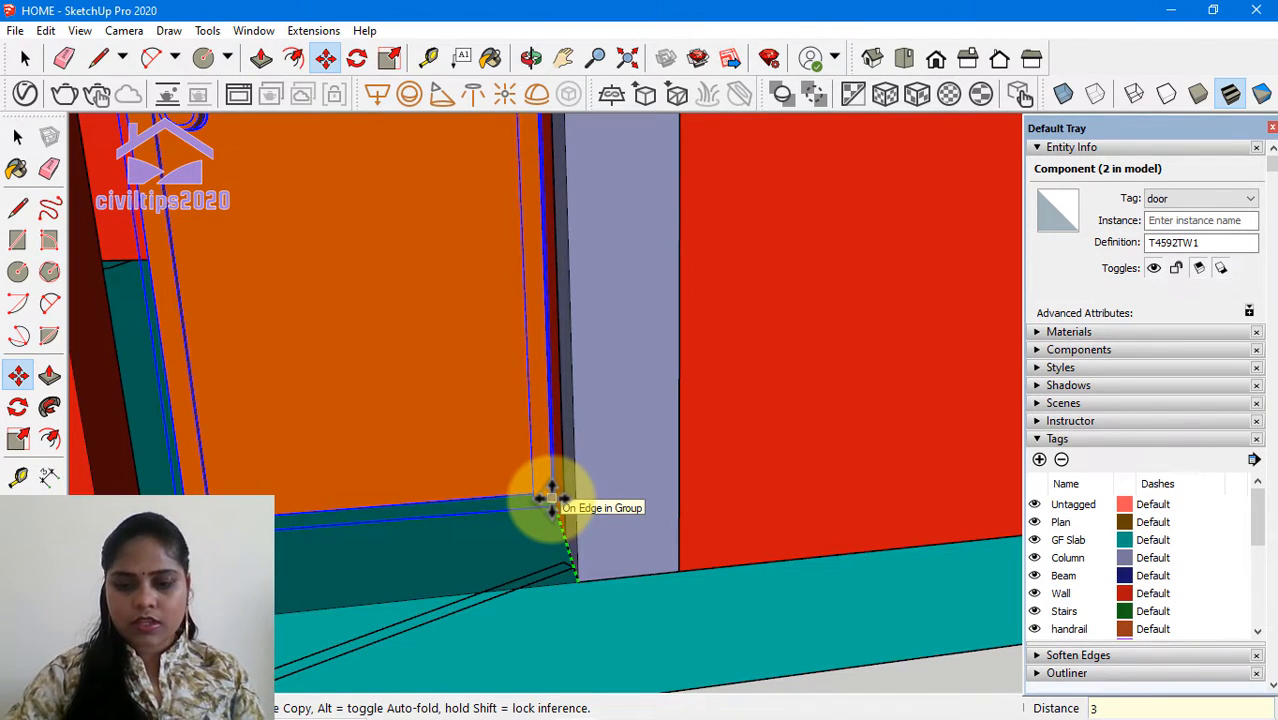
key(Return)
key(space)
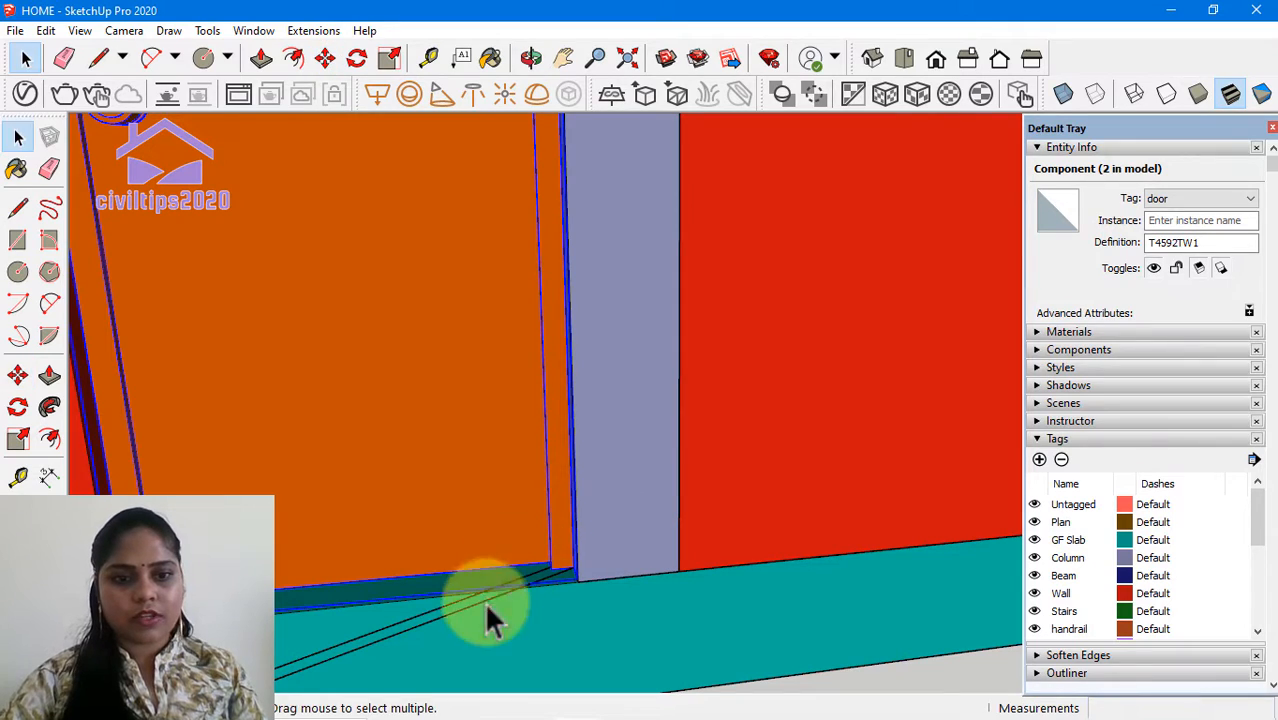
Step: Examine the door and window set into the front wall from outside the house
click(457, 593)
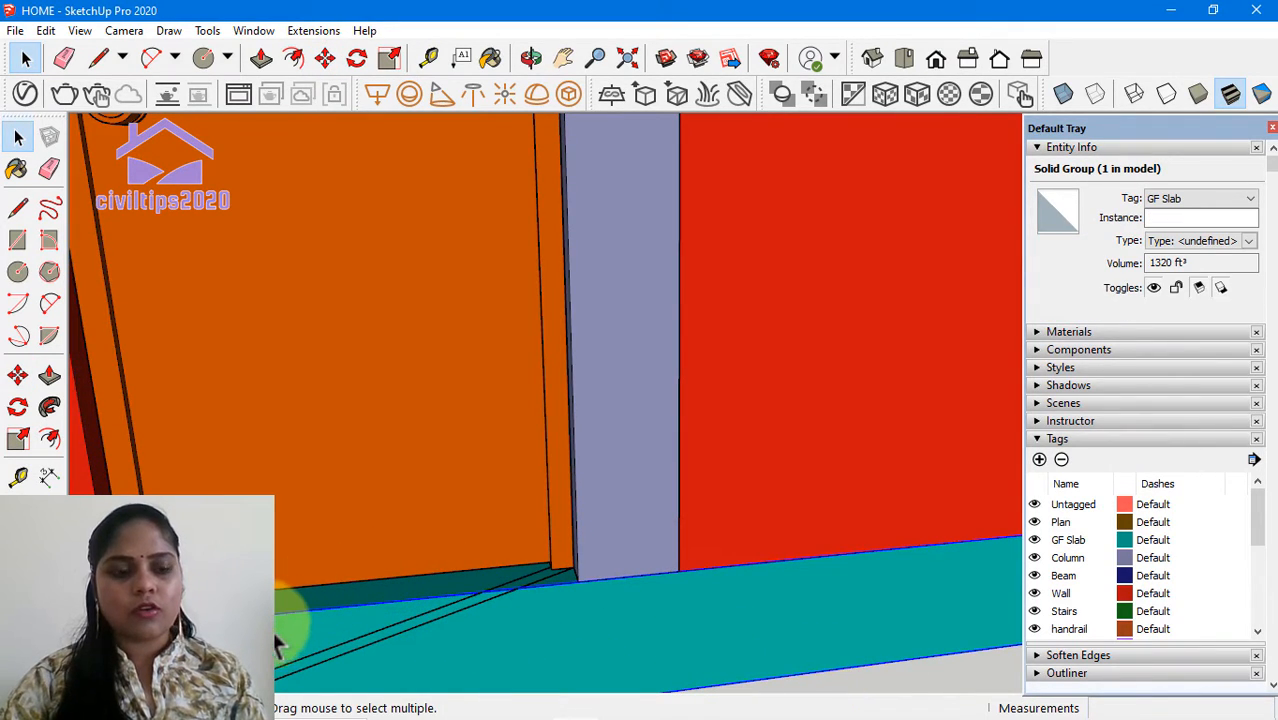
scroll(342, 590, down, 3)
scroll(890, 548, down, 2)
scroll(905, 530, down, 2)
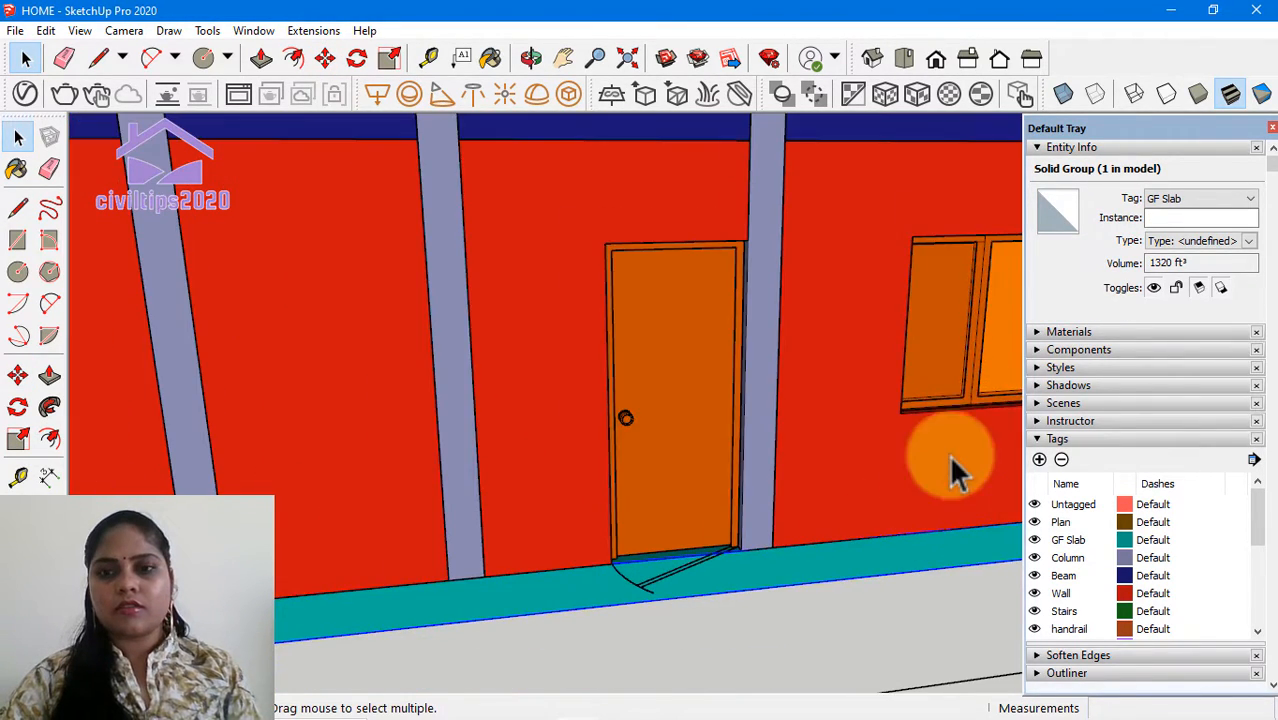
scroll(720, 650, down, 3)
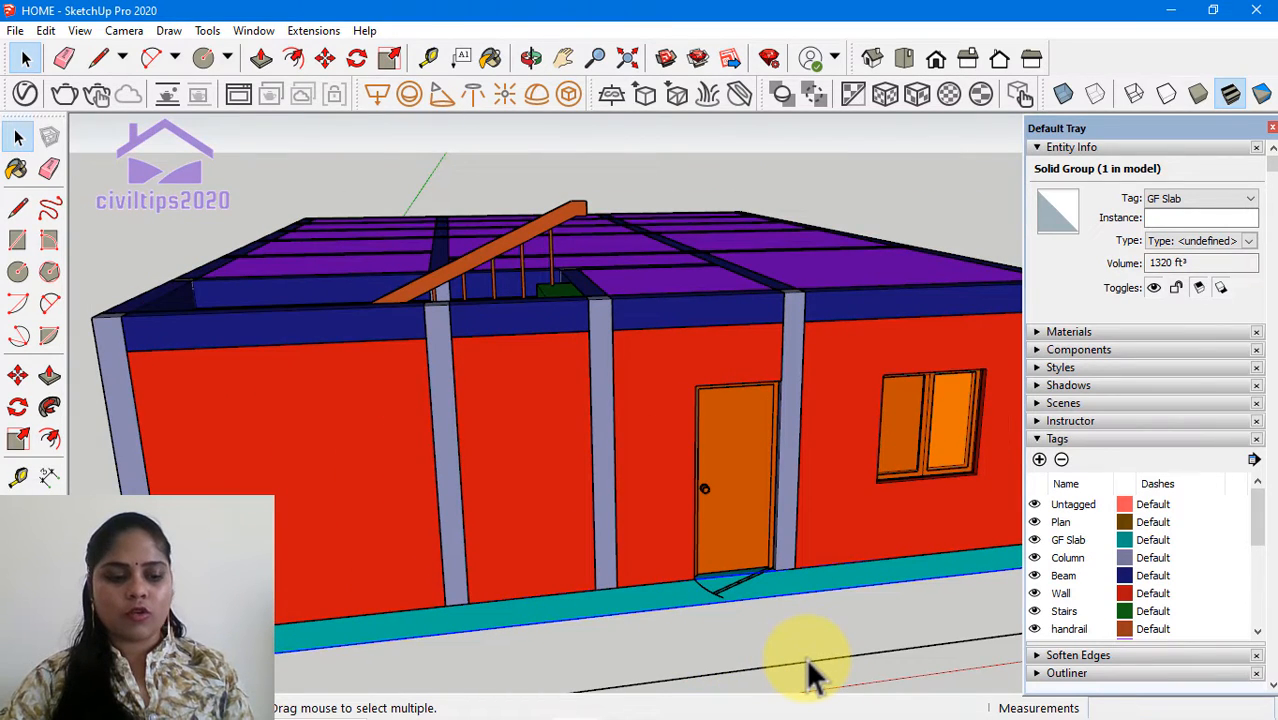
middle_drag(885, 645, 613, 586)
scroll(800, 590, down, 4)
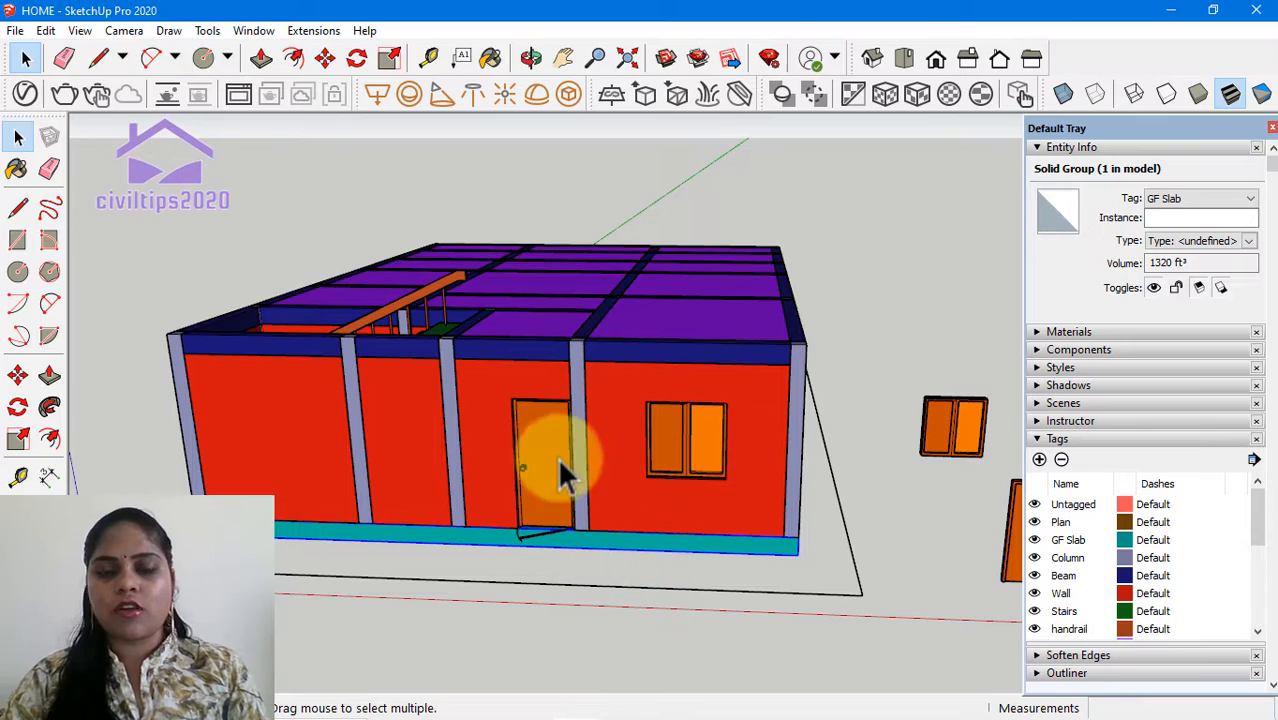